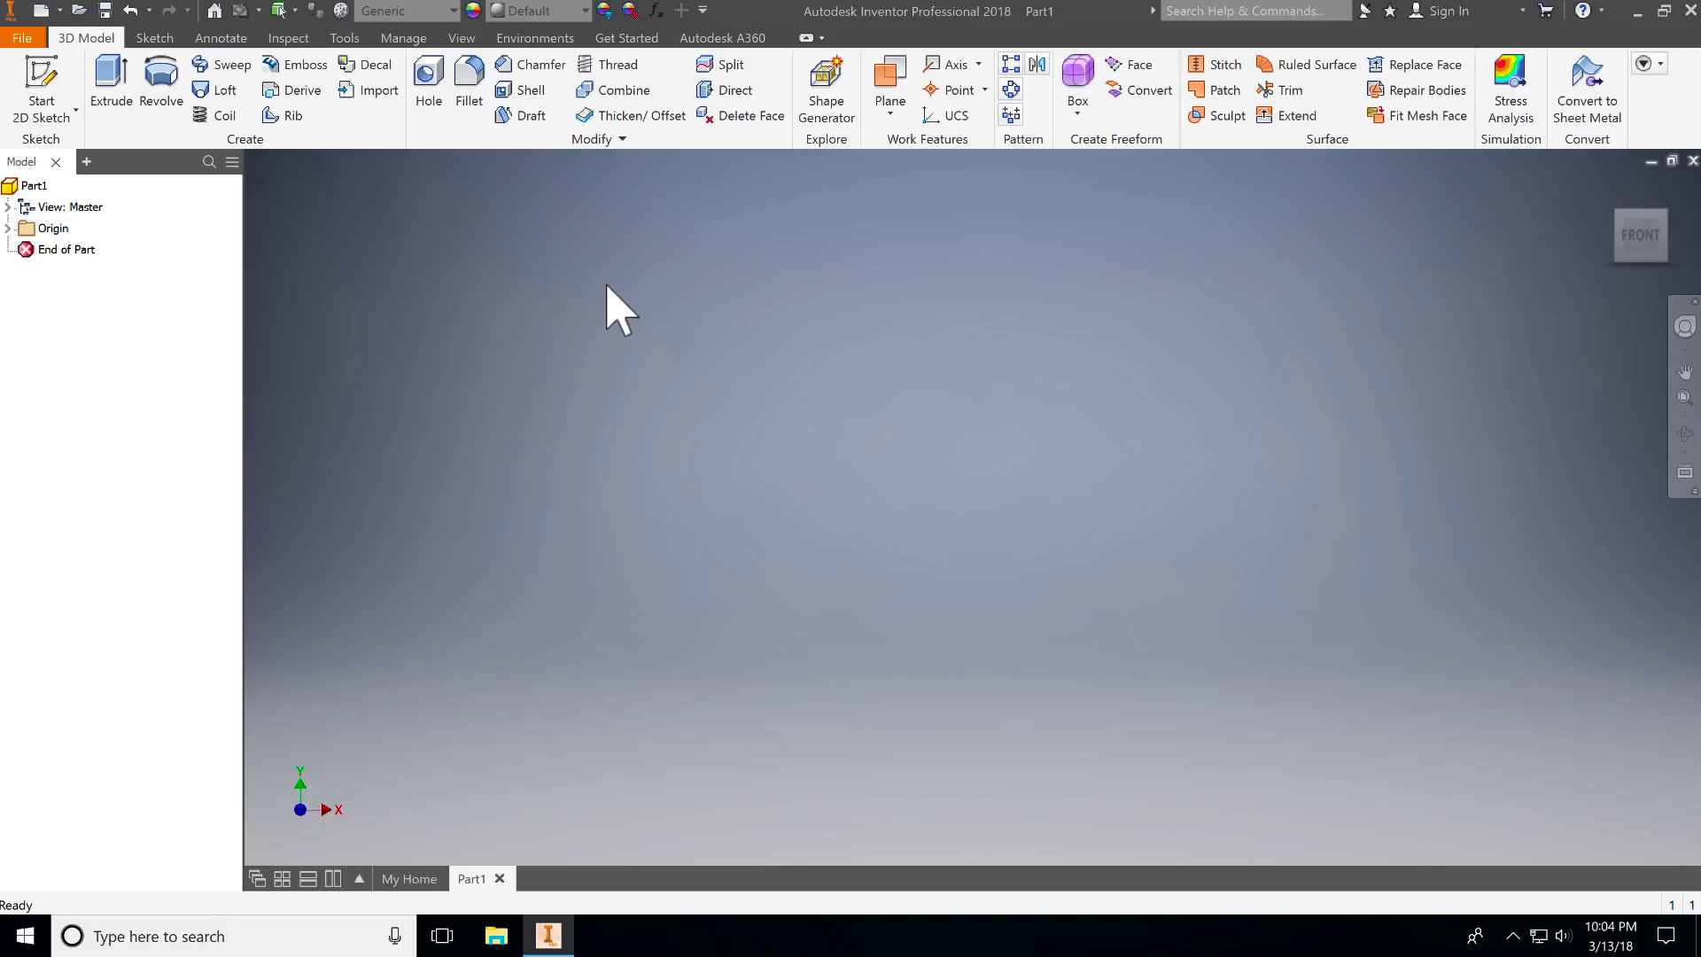
Step: Start a new 2D sketch on Part1's XY plane
click(55, 77)
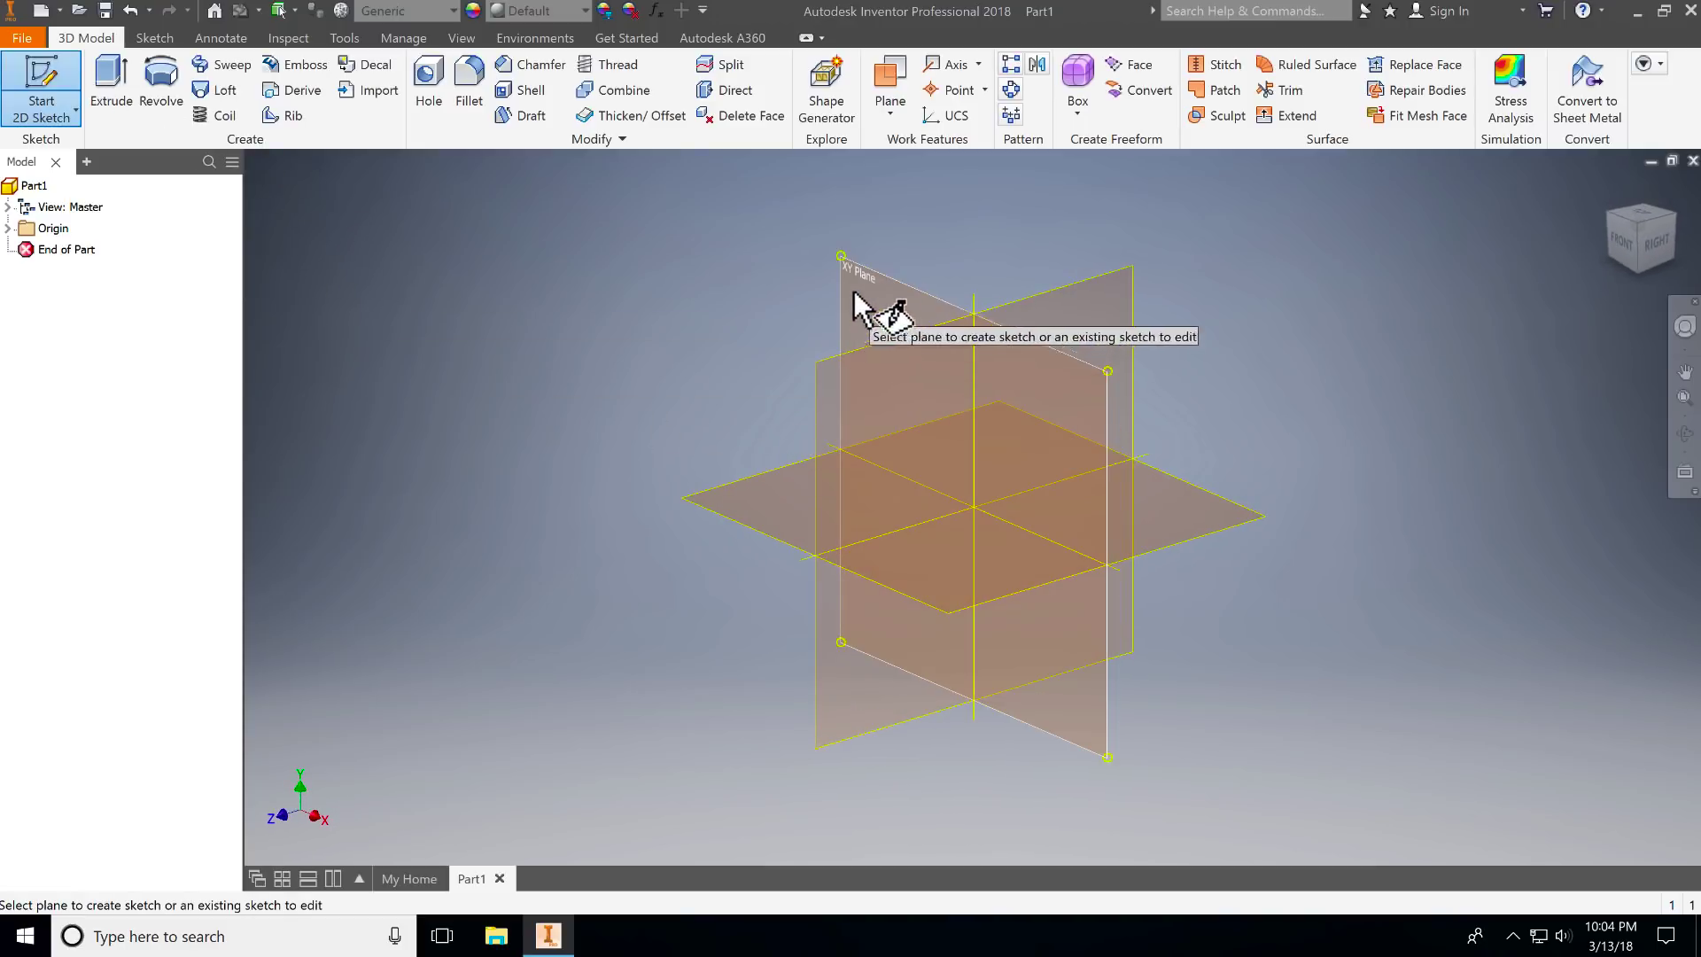
click(857, 272)
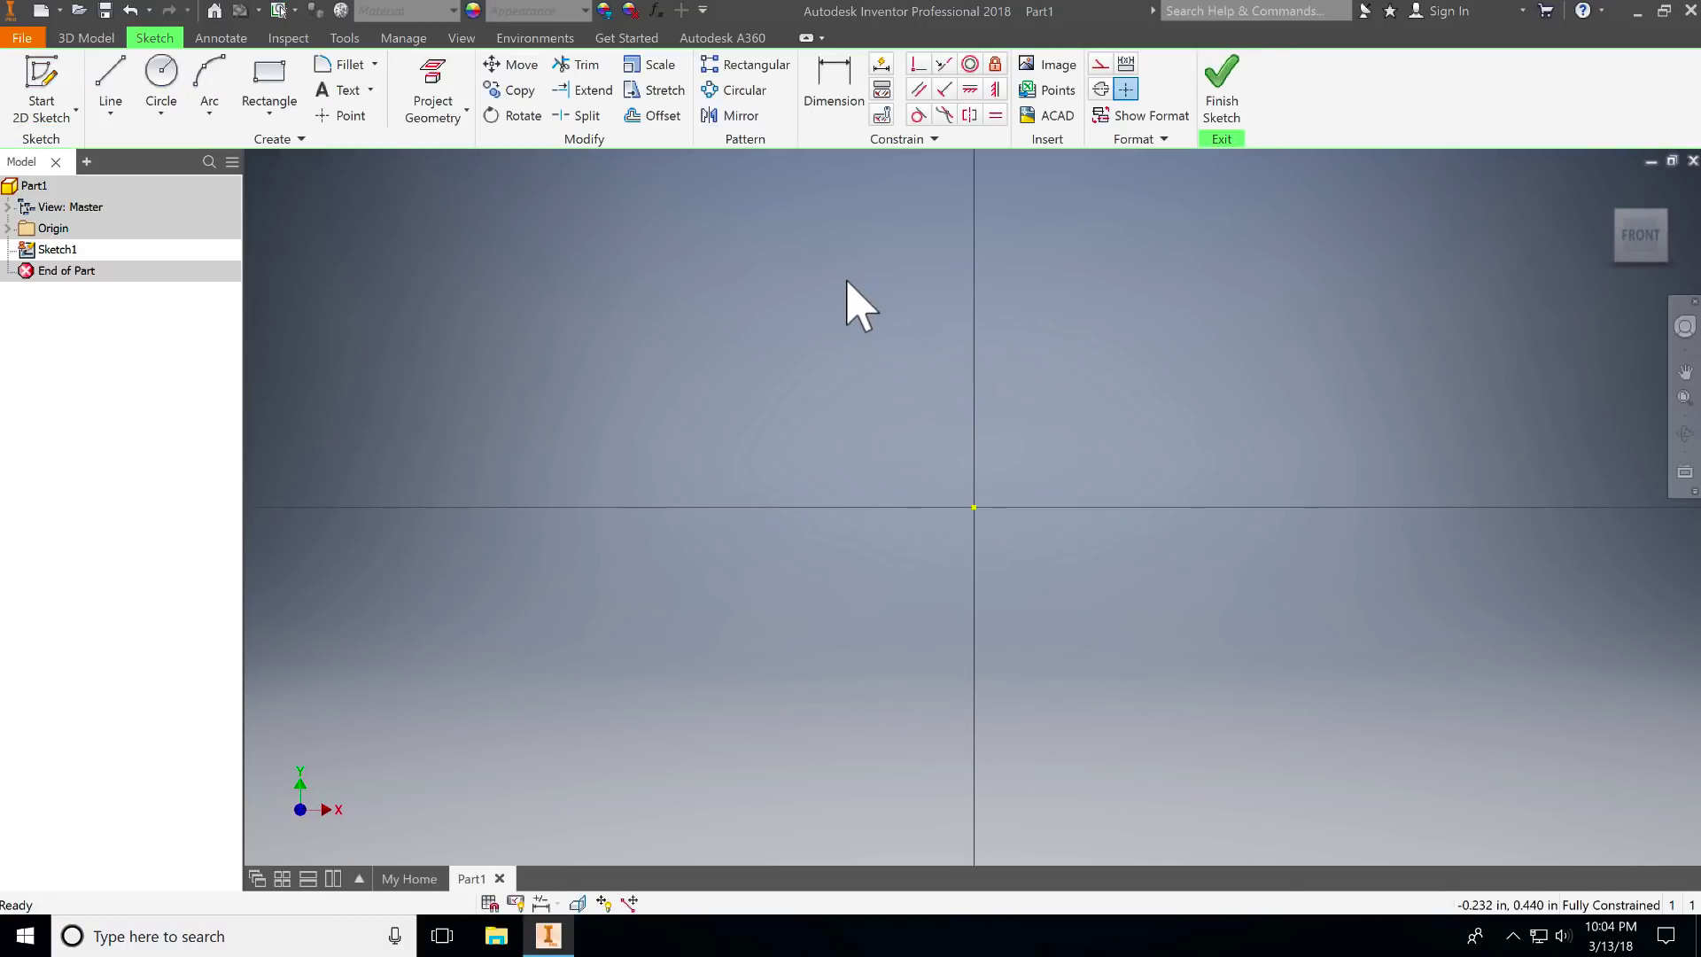
Step: Draw a .591 vertical line up from the sketch origin
click(110, 78)
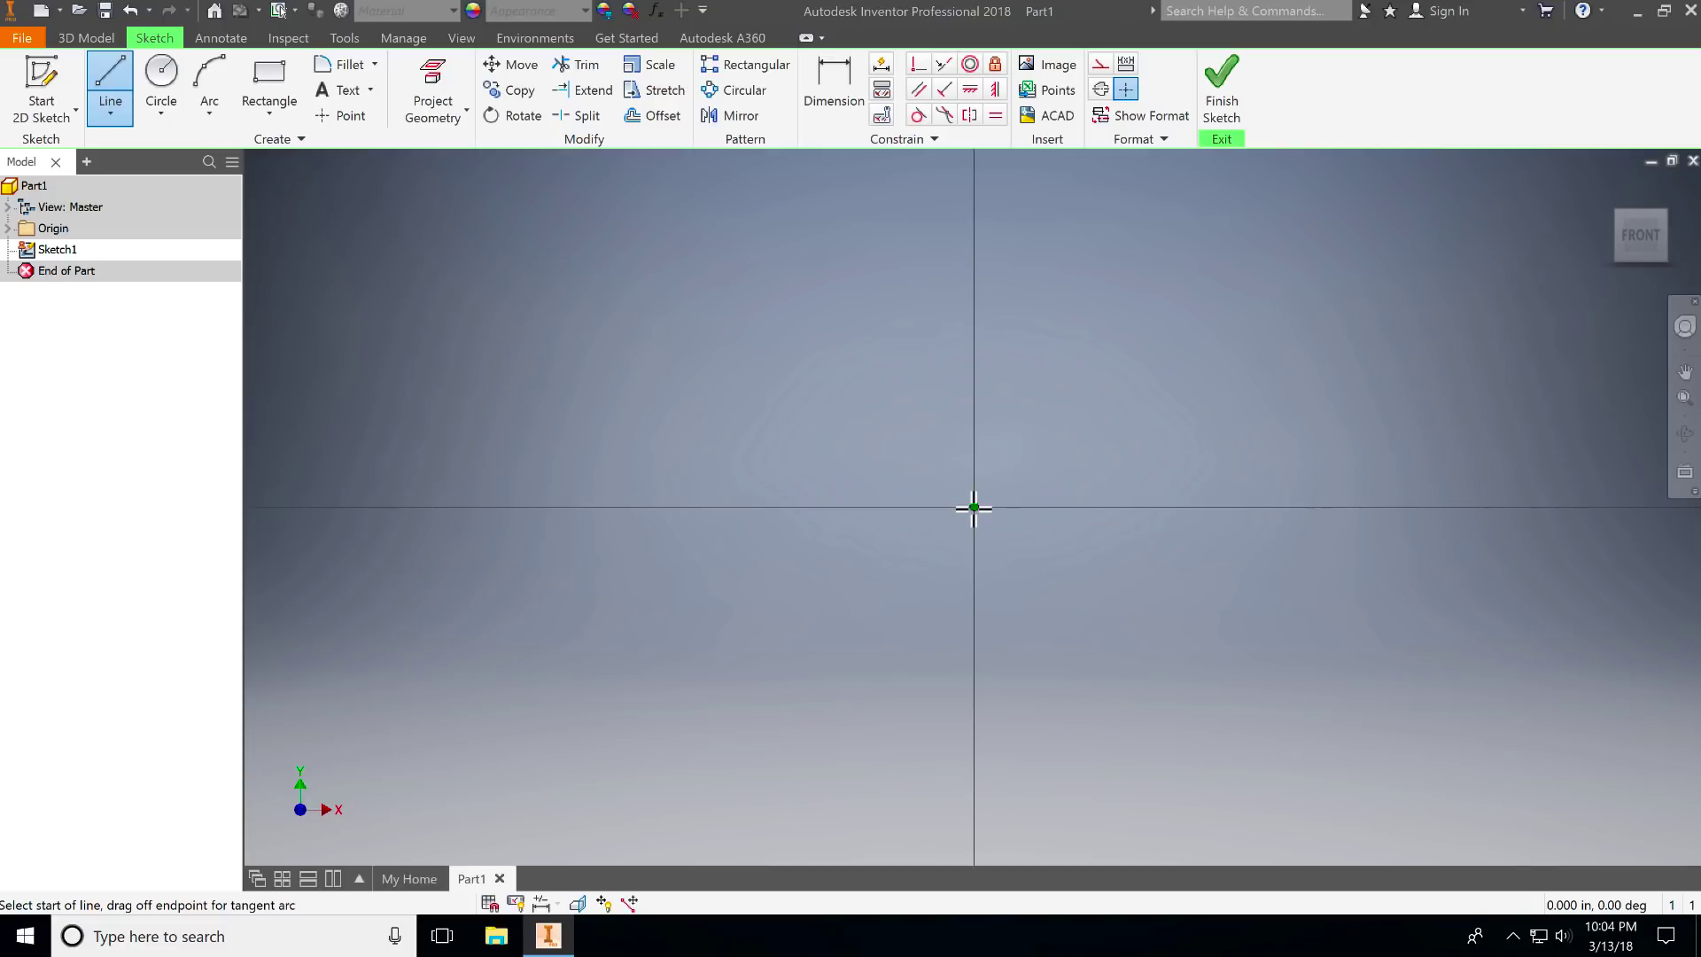
click(974, 507)
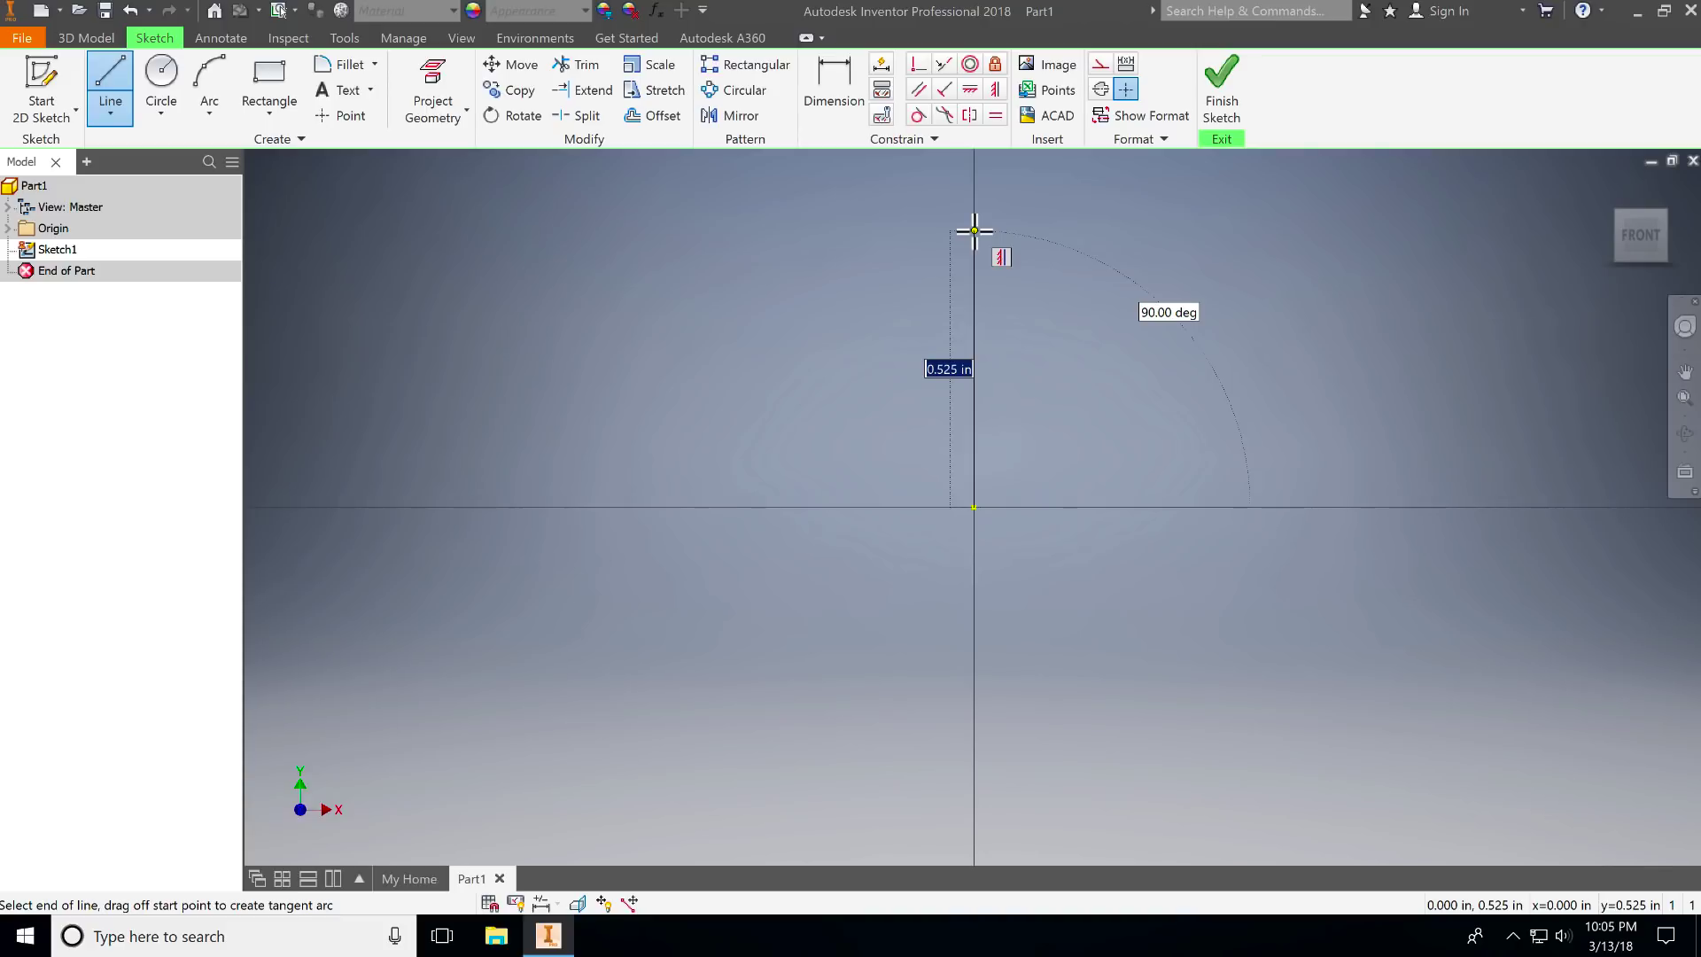
text(1)
key(Return)
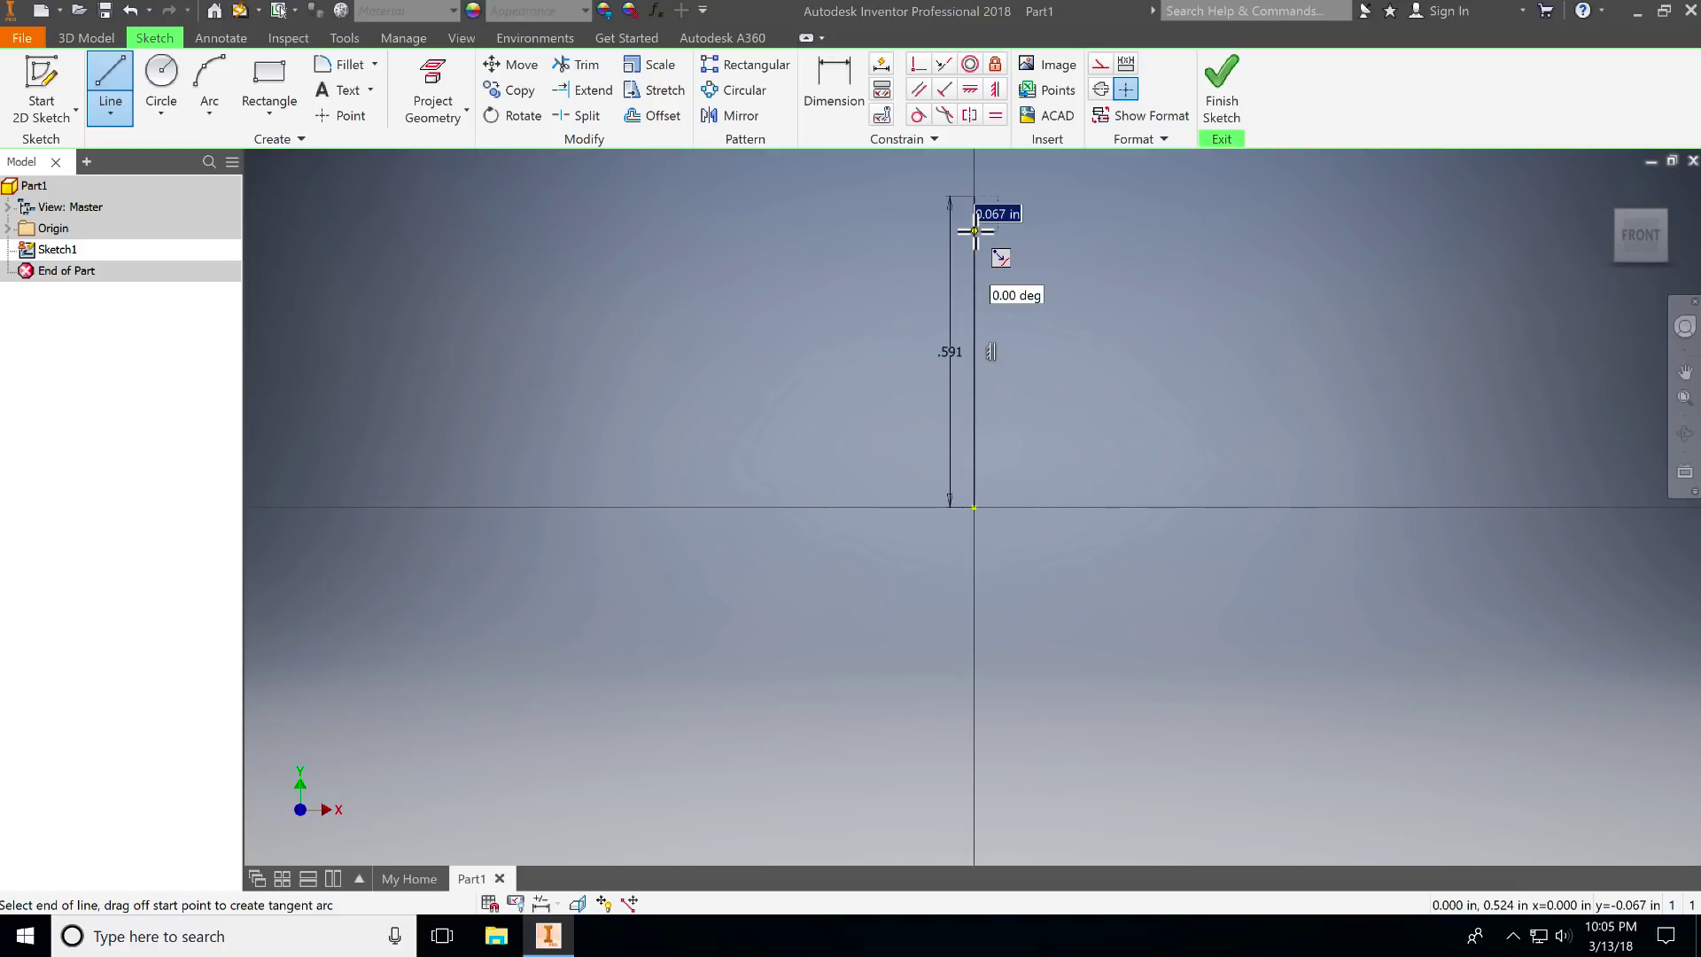
key(Escape)
Step: Draw a .276 horizontal base line from the origin, then a .315 vertical line
click(108, 76)
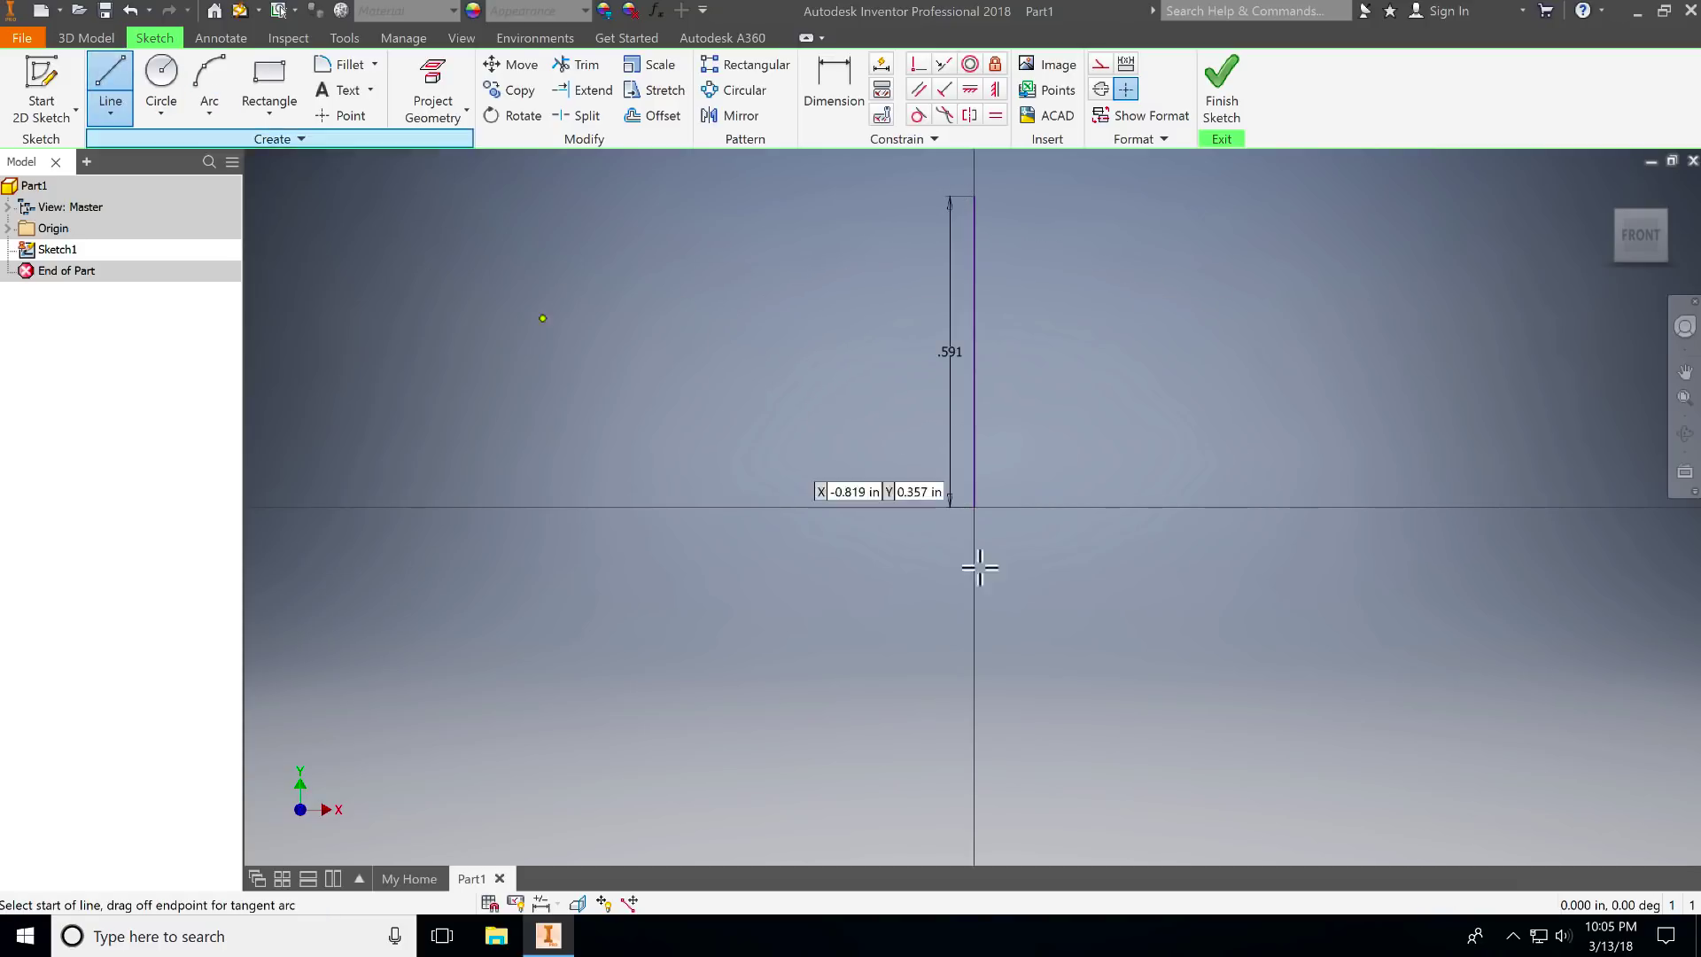
click(975, 508)
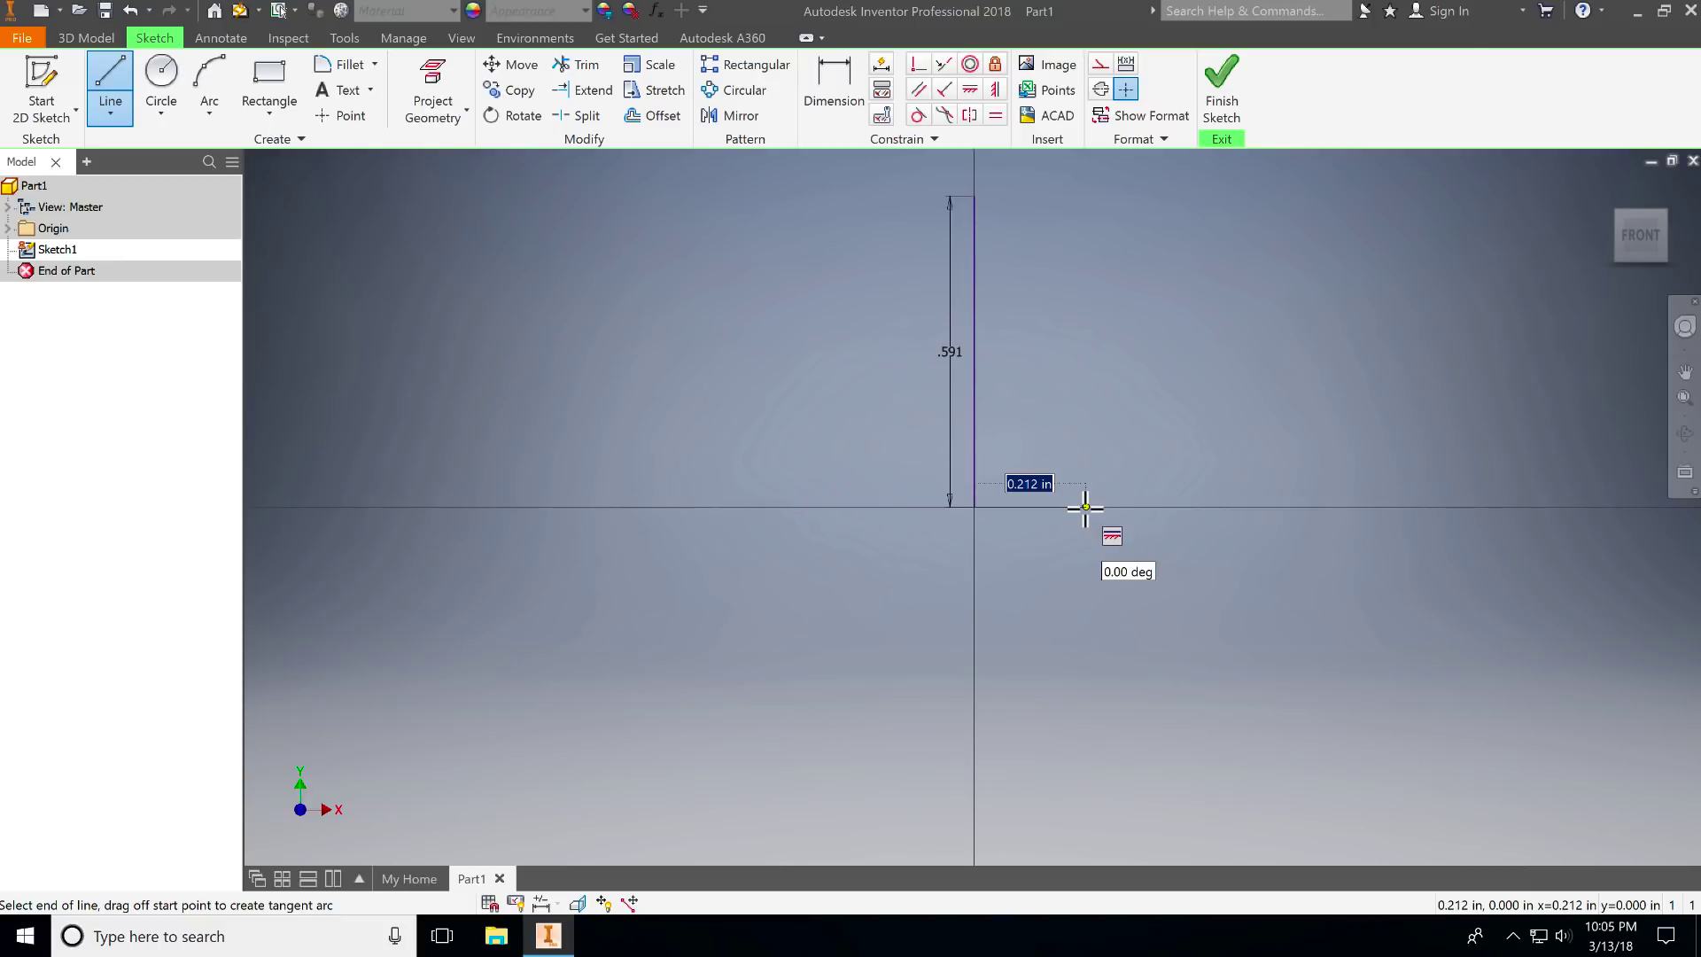
text(.276)
key(Return)
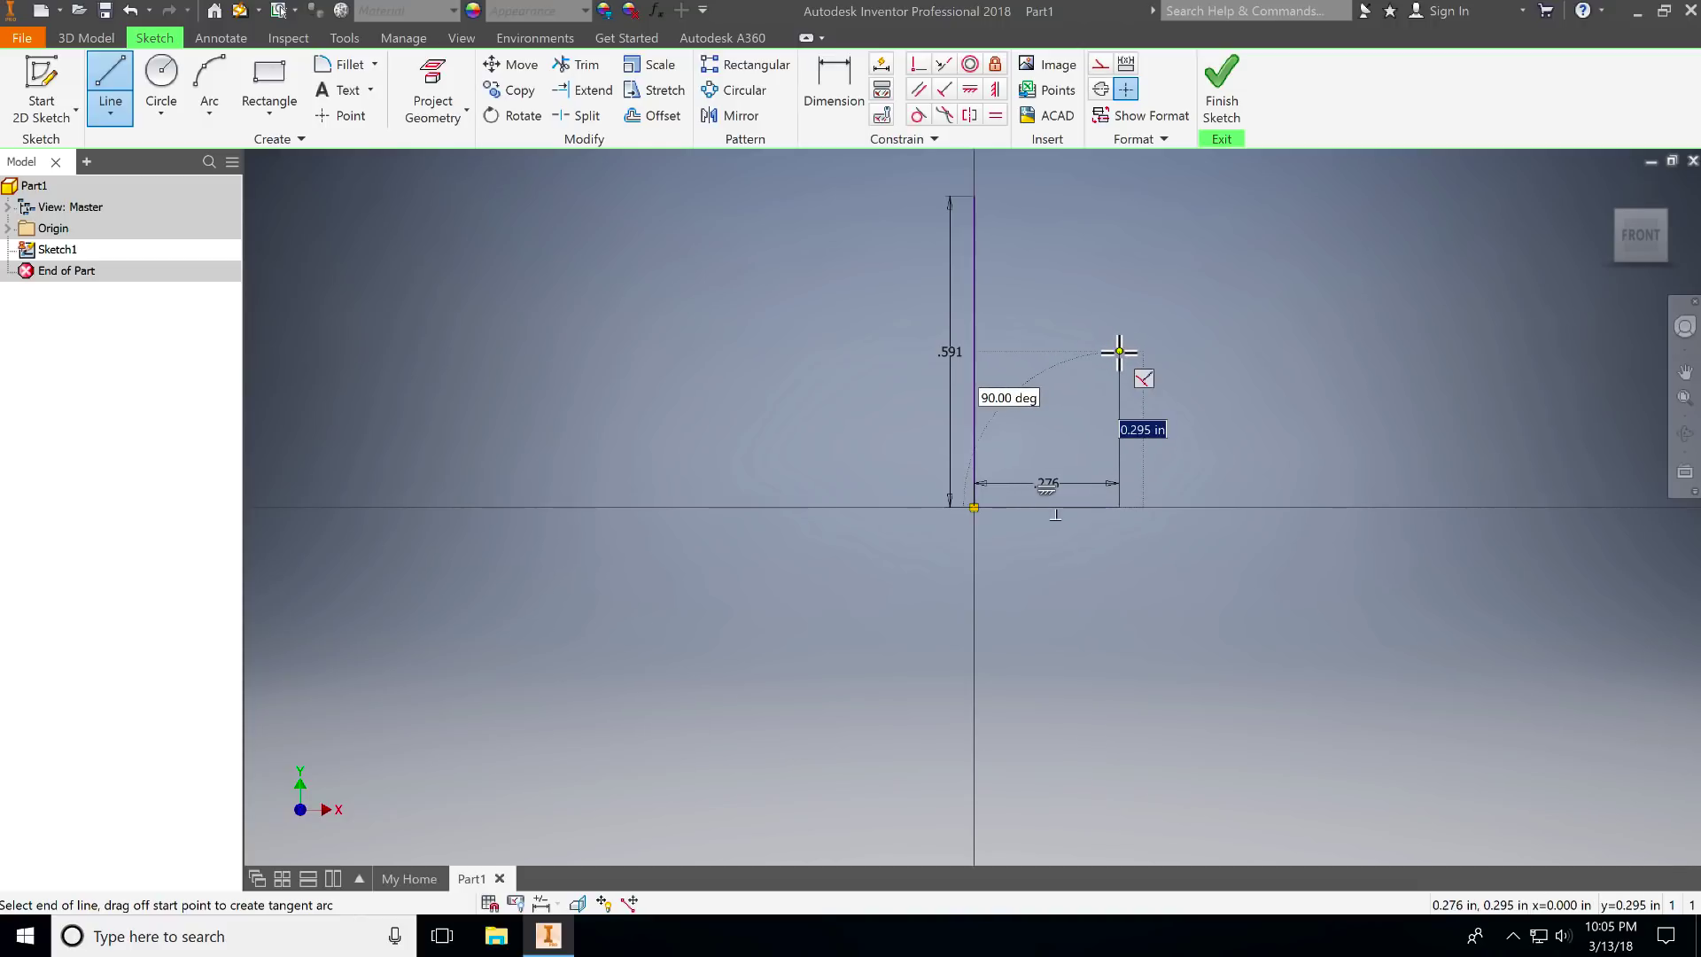
text(.315)
key(Return)
key(Escape)
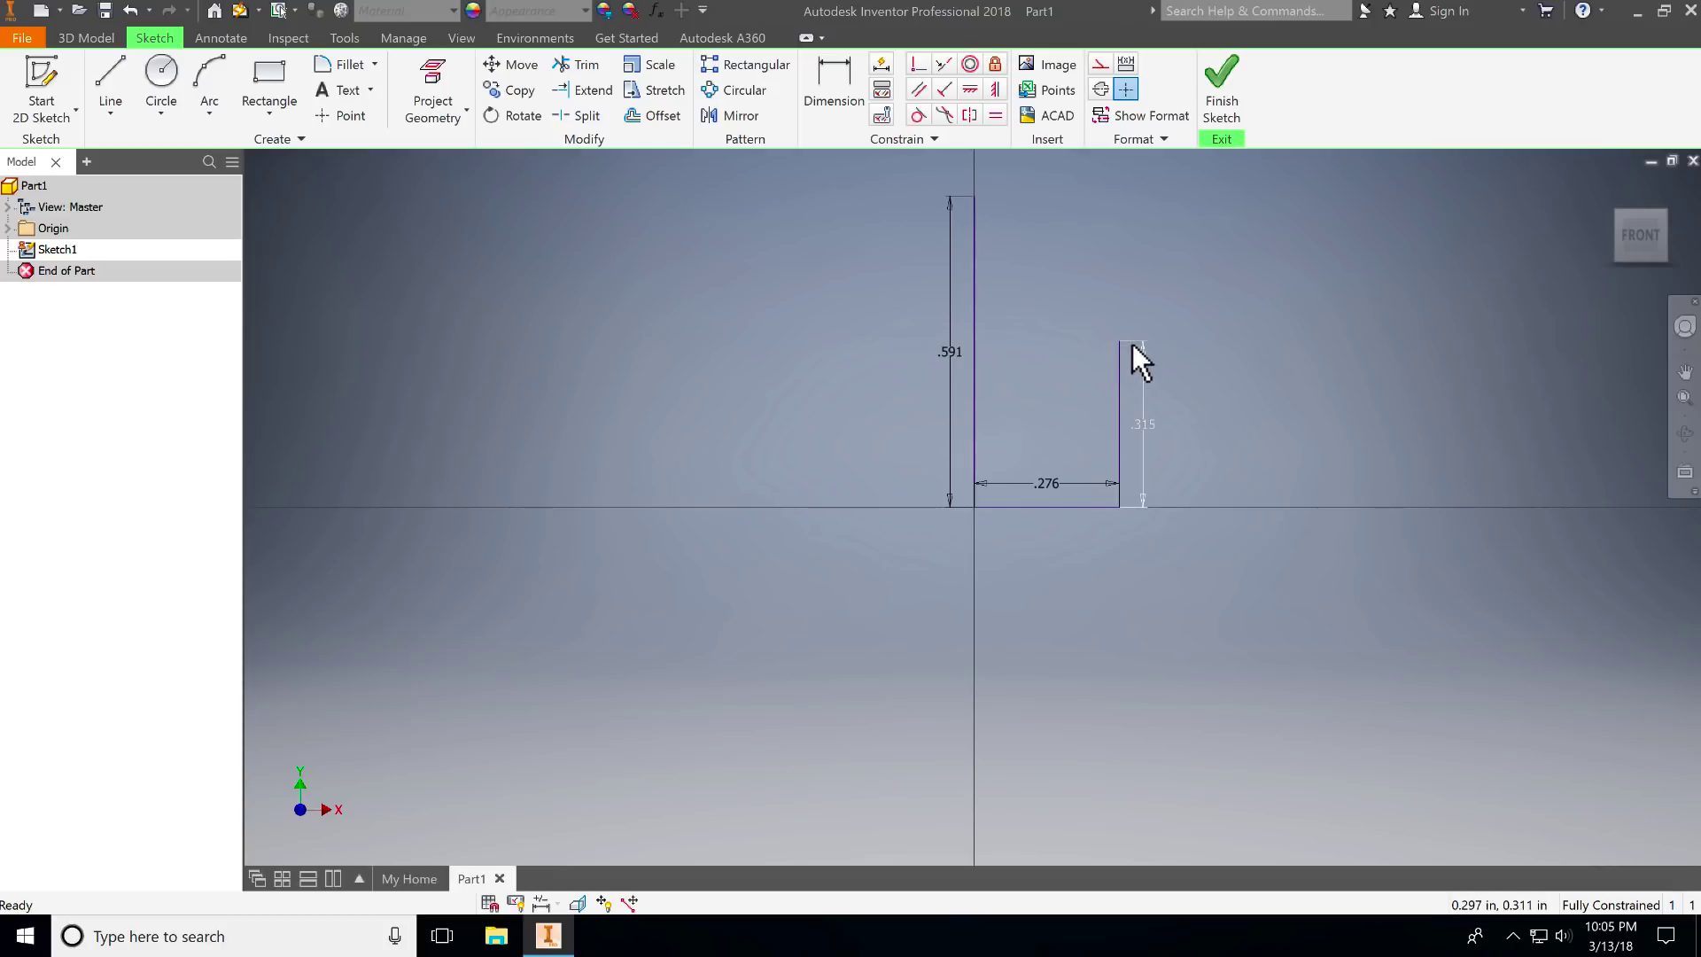
Step: Draw a three-point arc from the top of the .591 line to the top of the .315 line
click(213, 87)
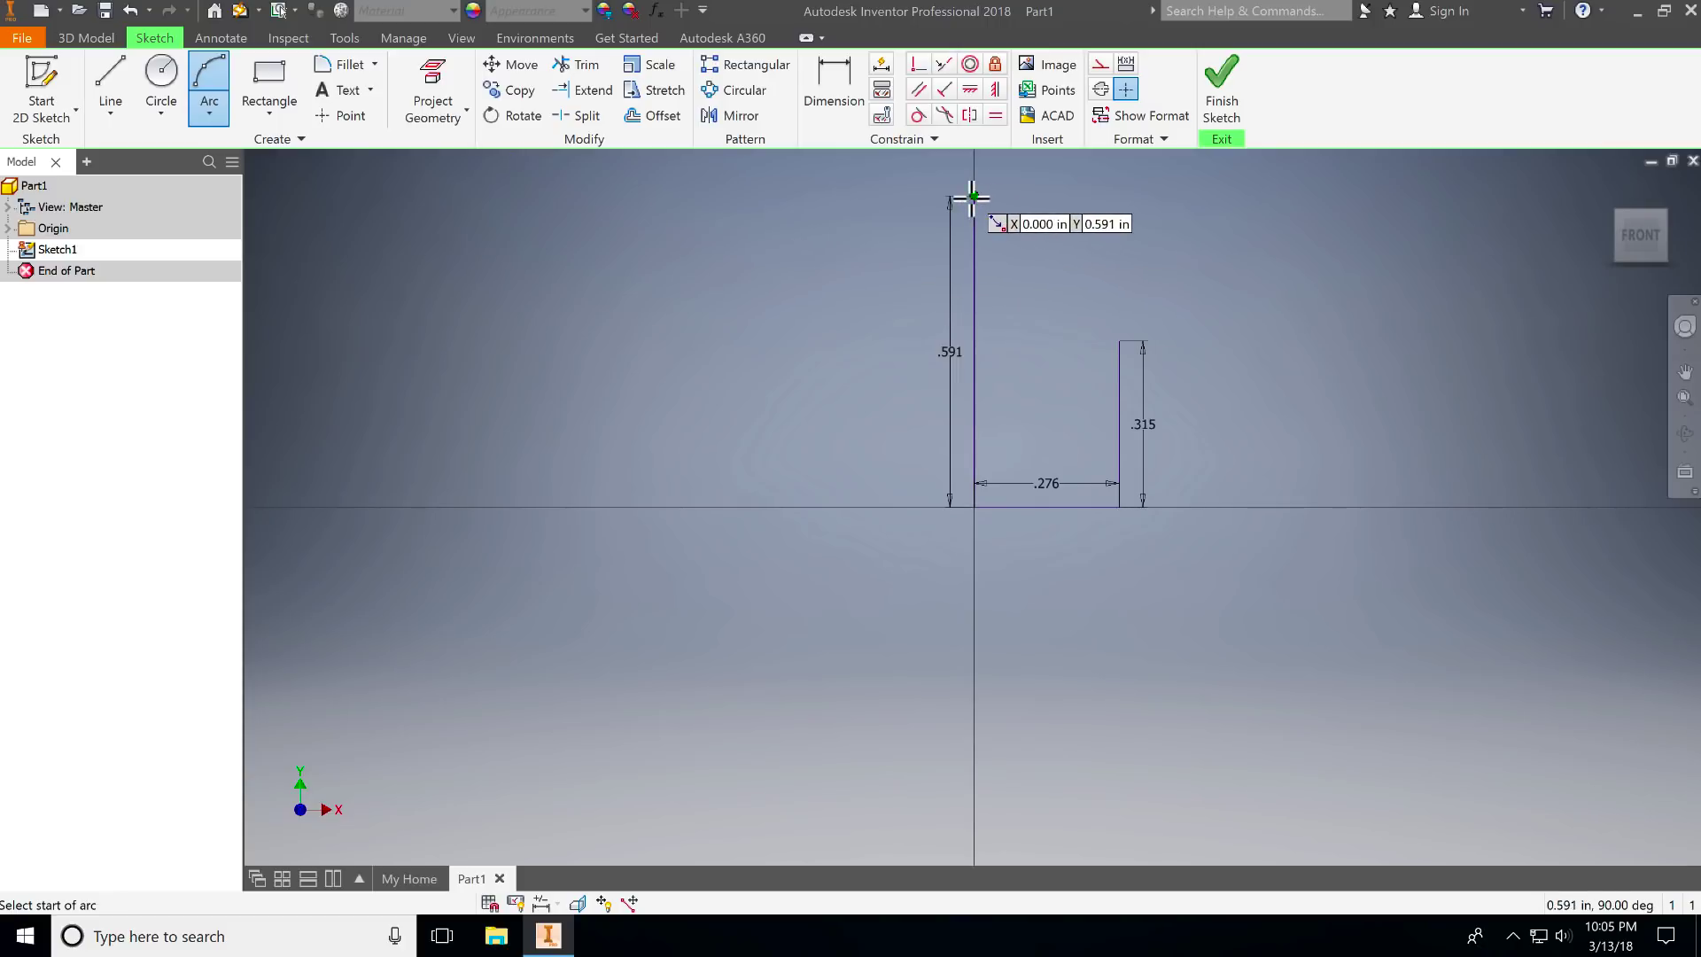
click(972, 196)
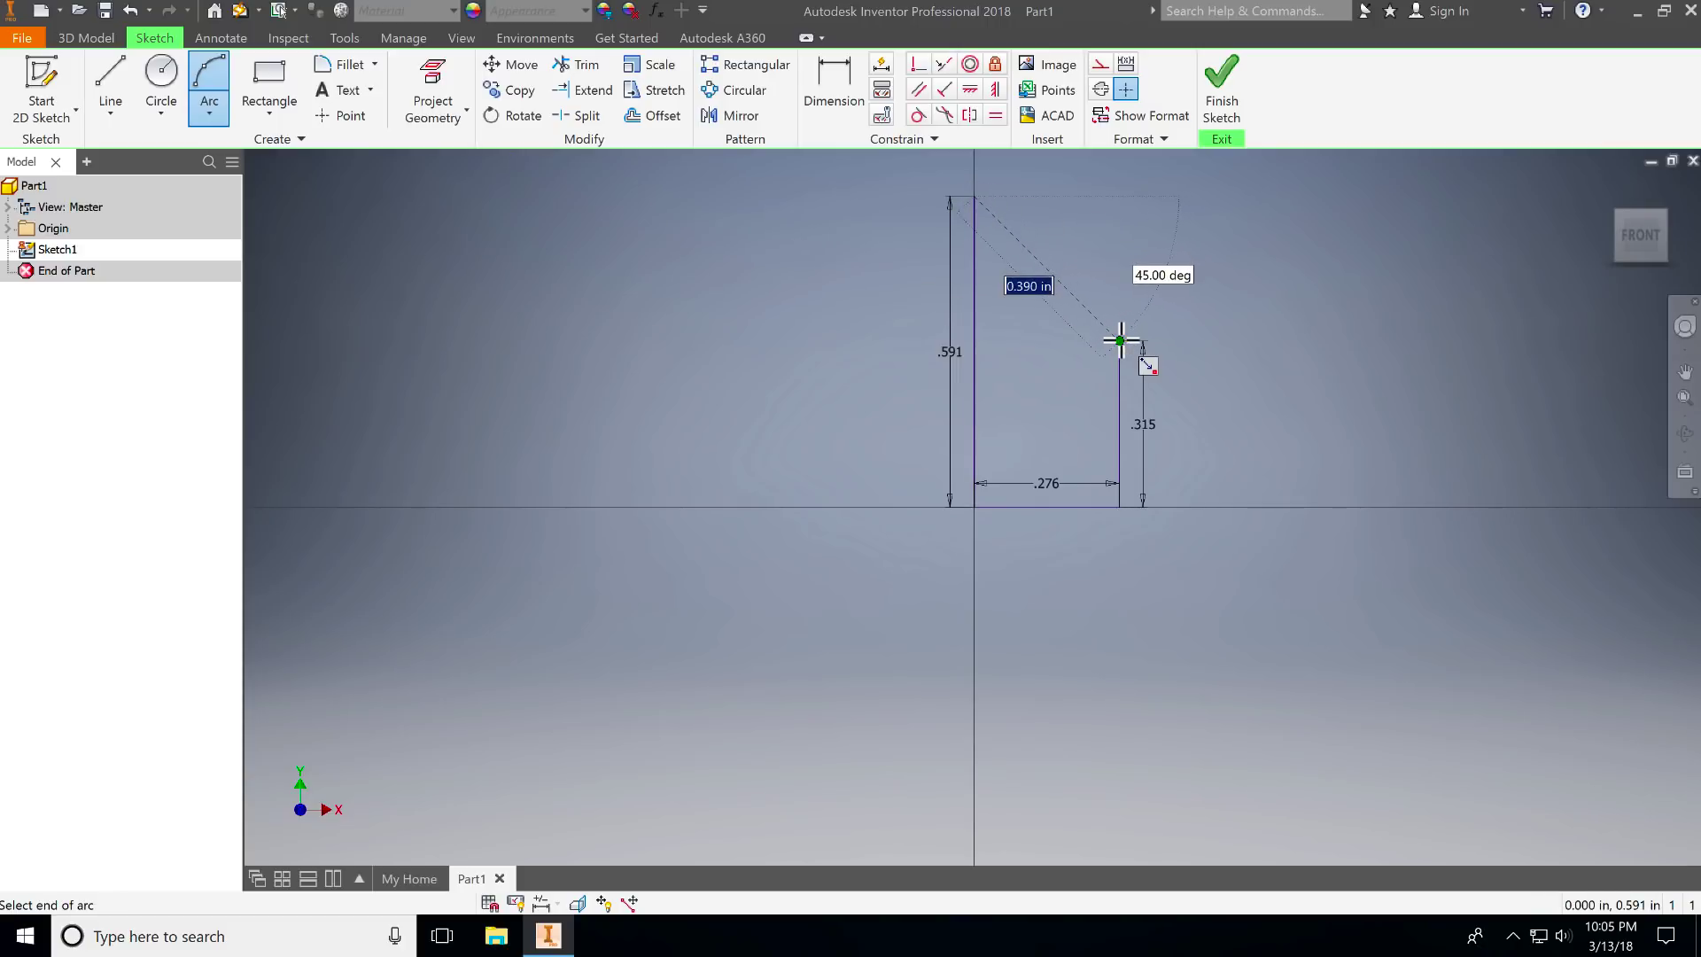
click(1120, 340)
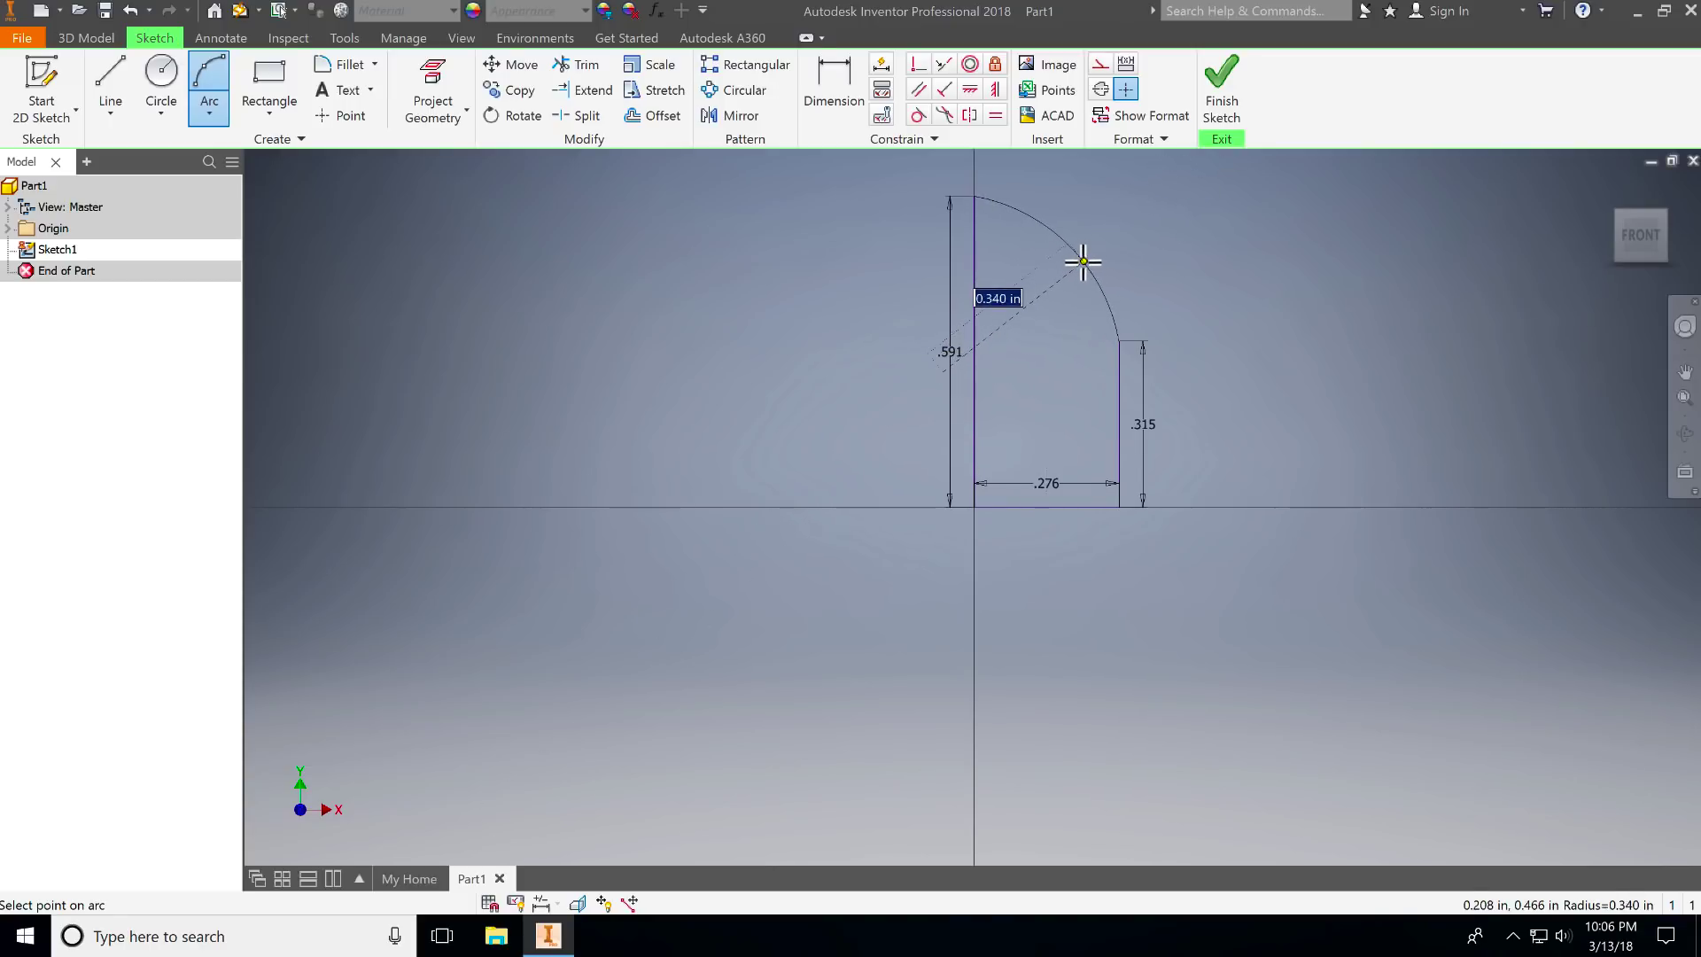
click(1078, 260)
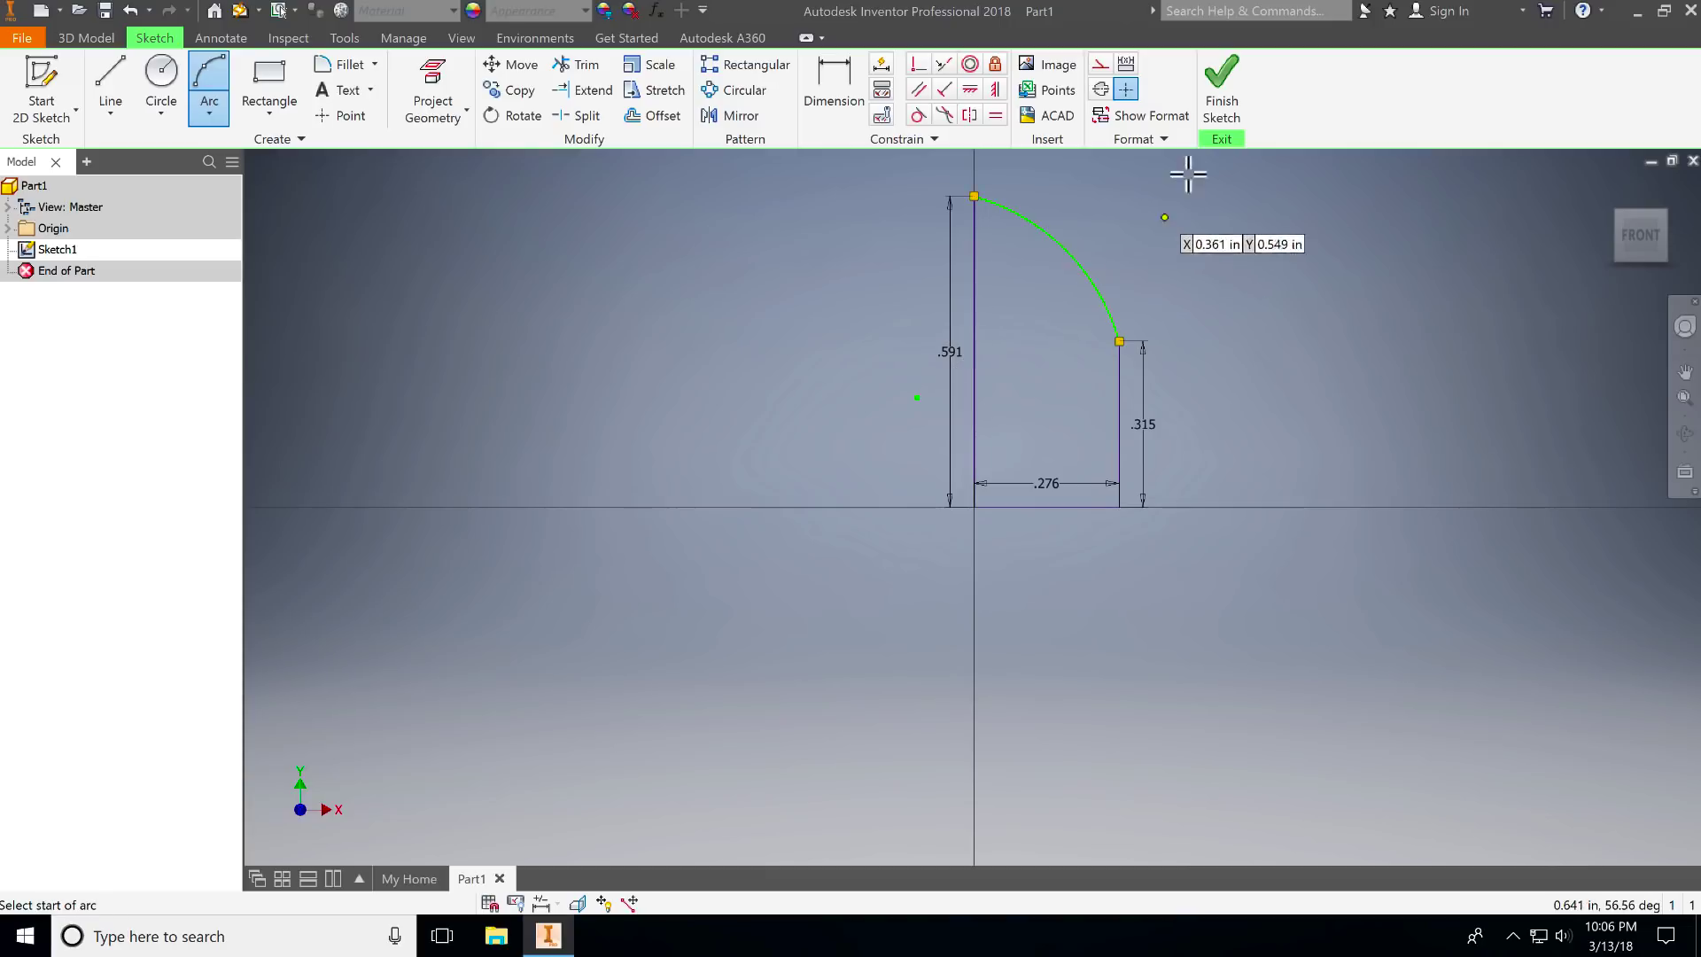
Step: Finish the sketch and revolve the profile a full turn about its left edge
click(1218, 93)
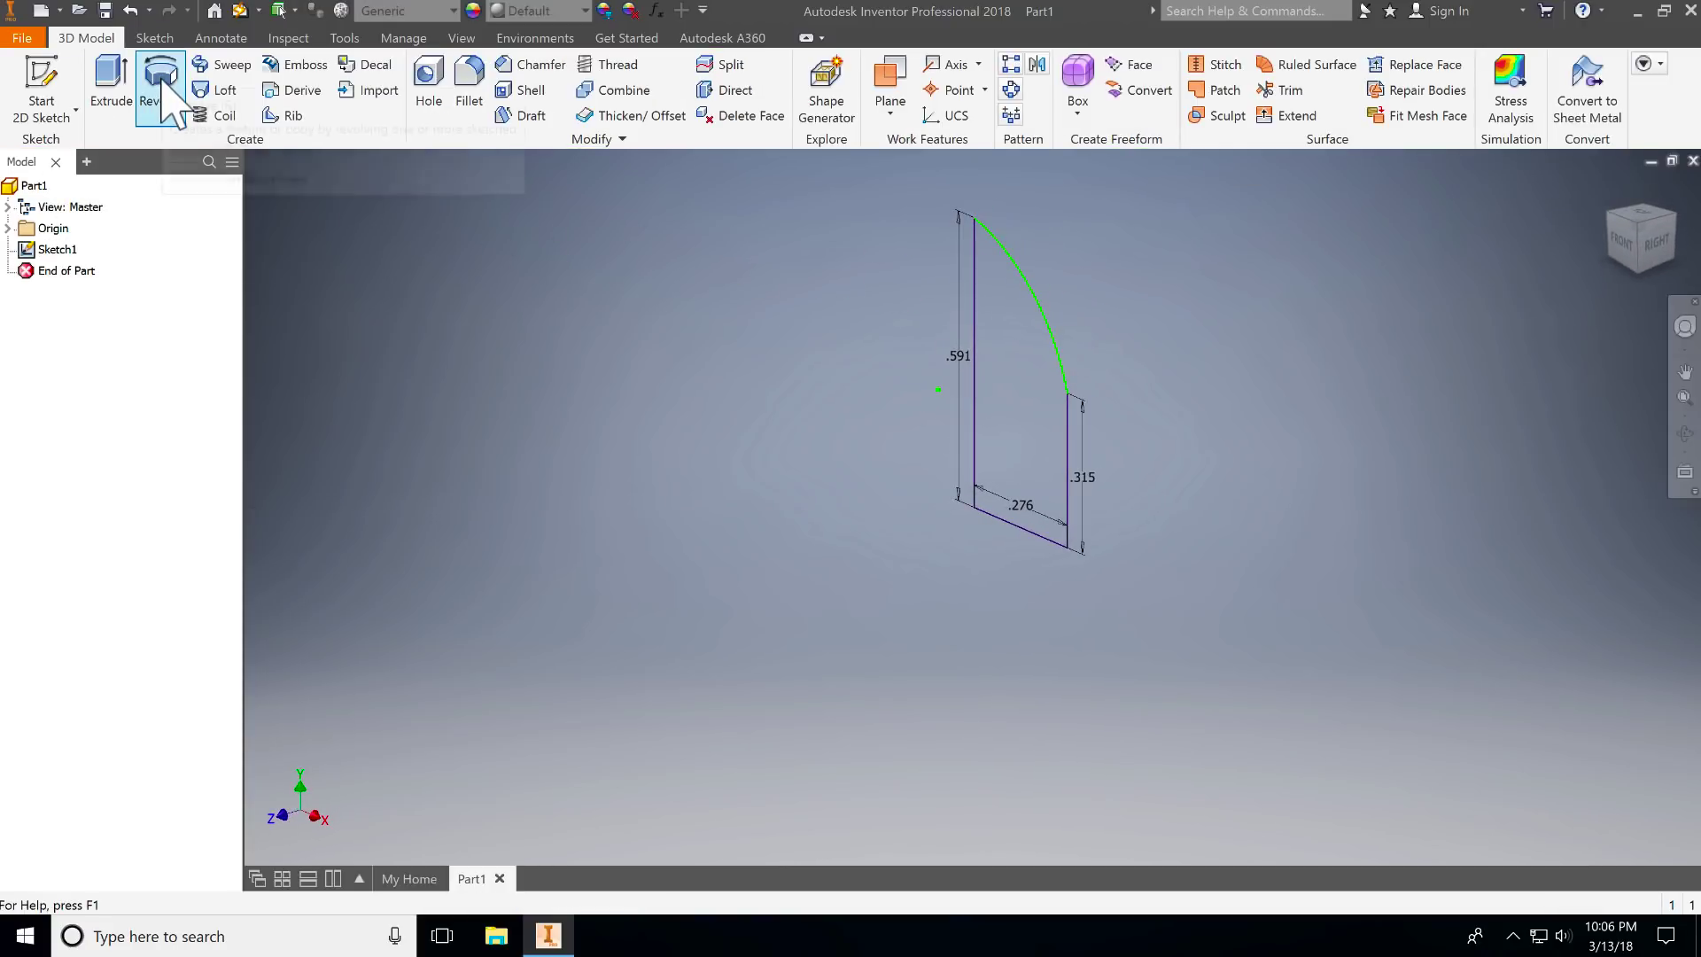
click(161, 87)
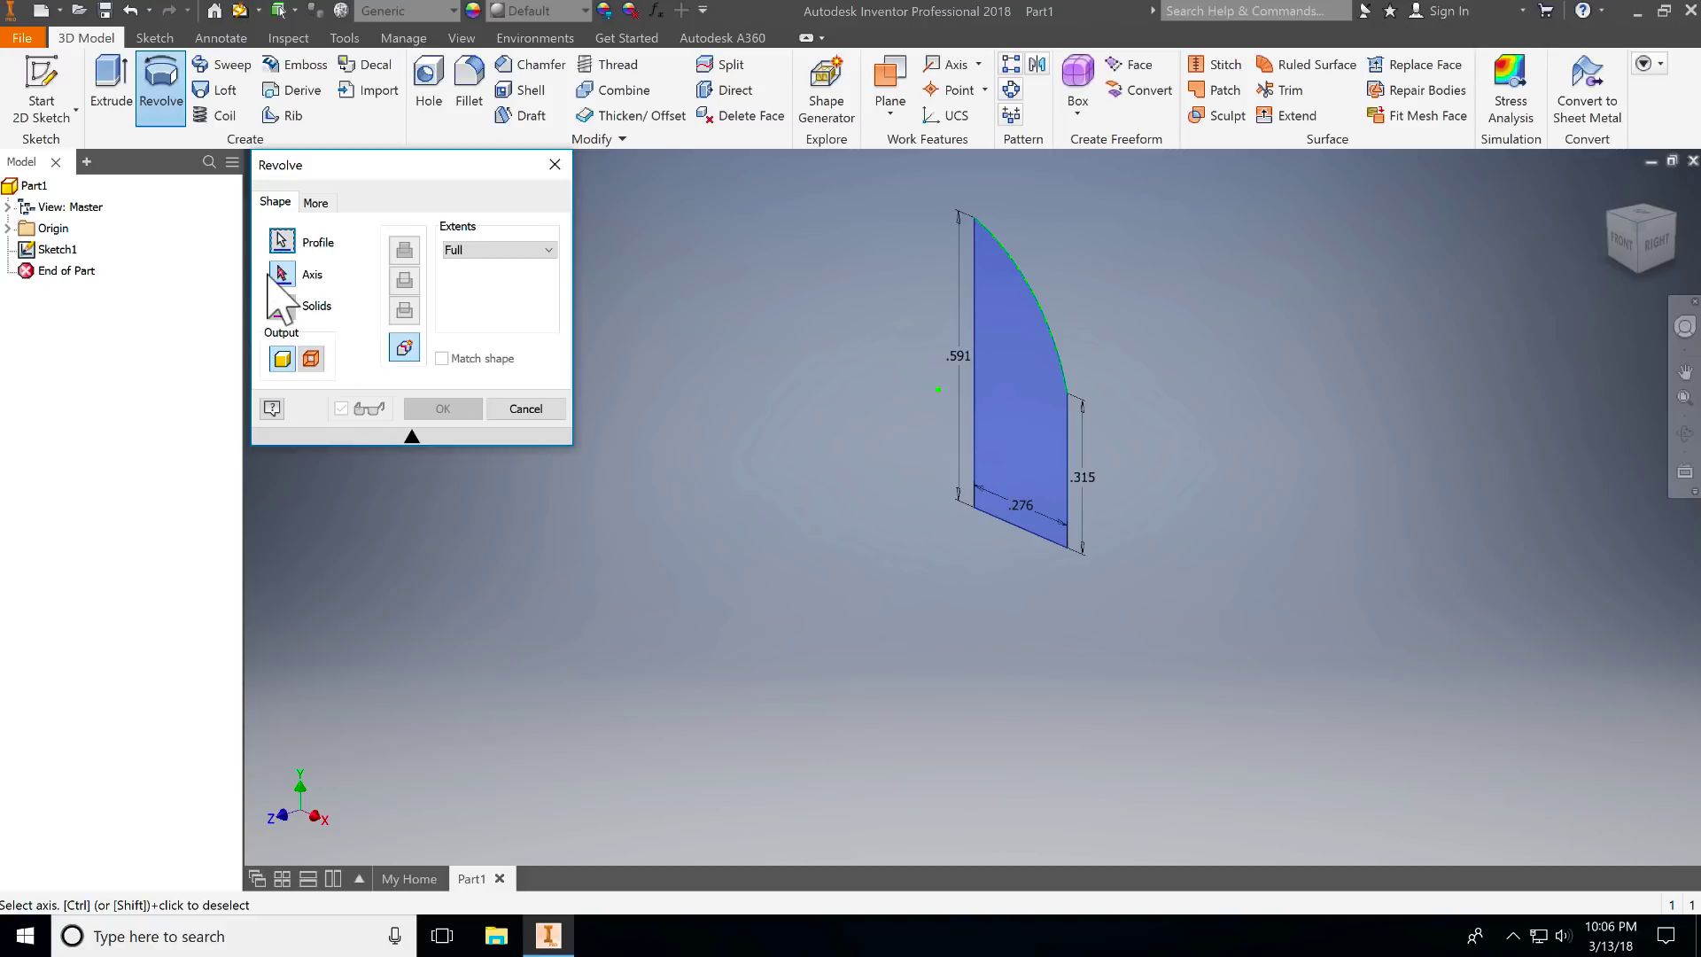
click(974, 385)
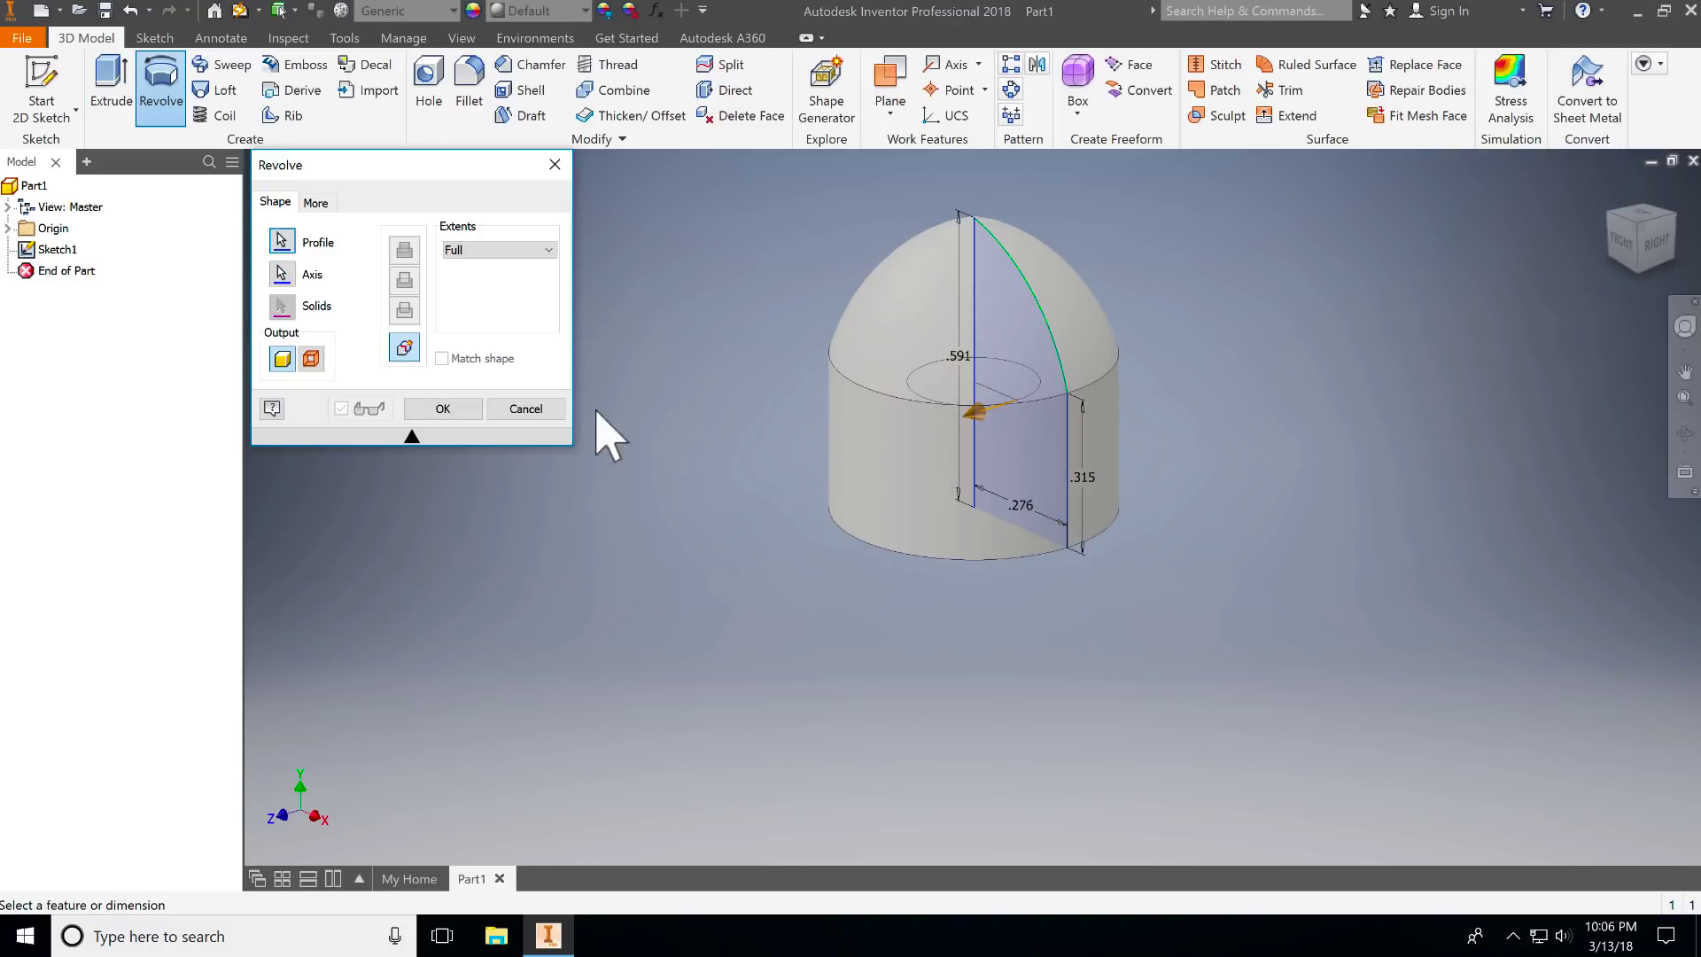
click(440, 408)
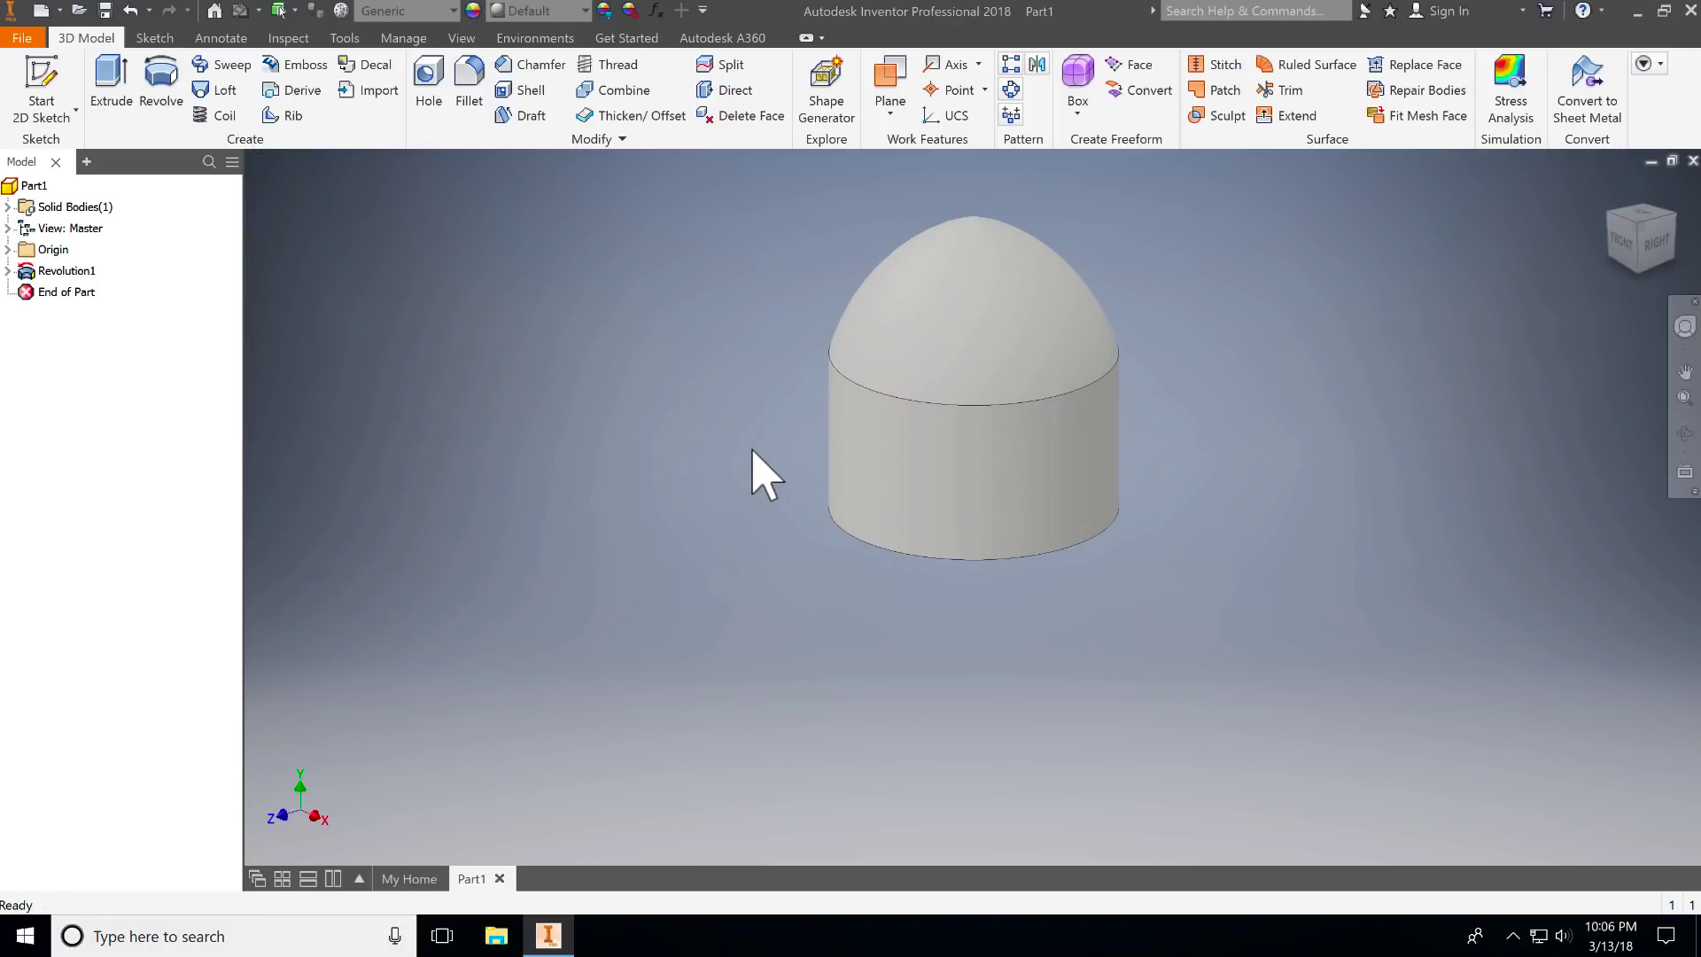
key(Home)
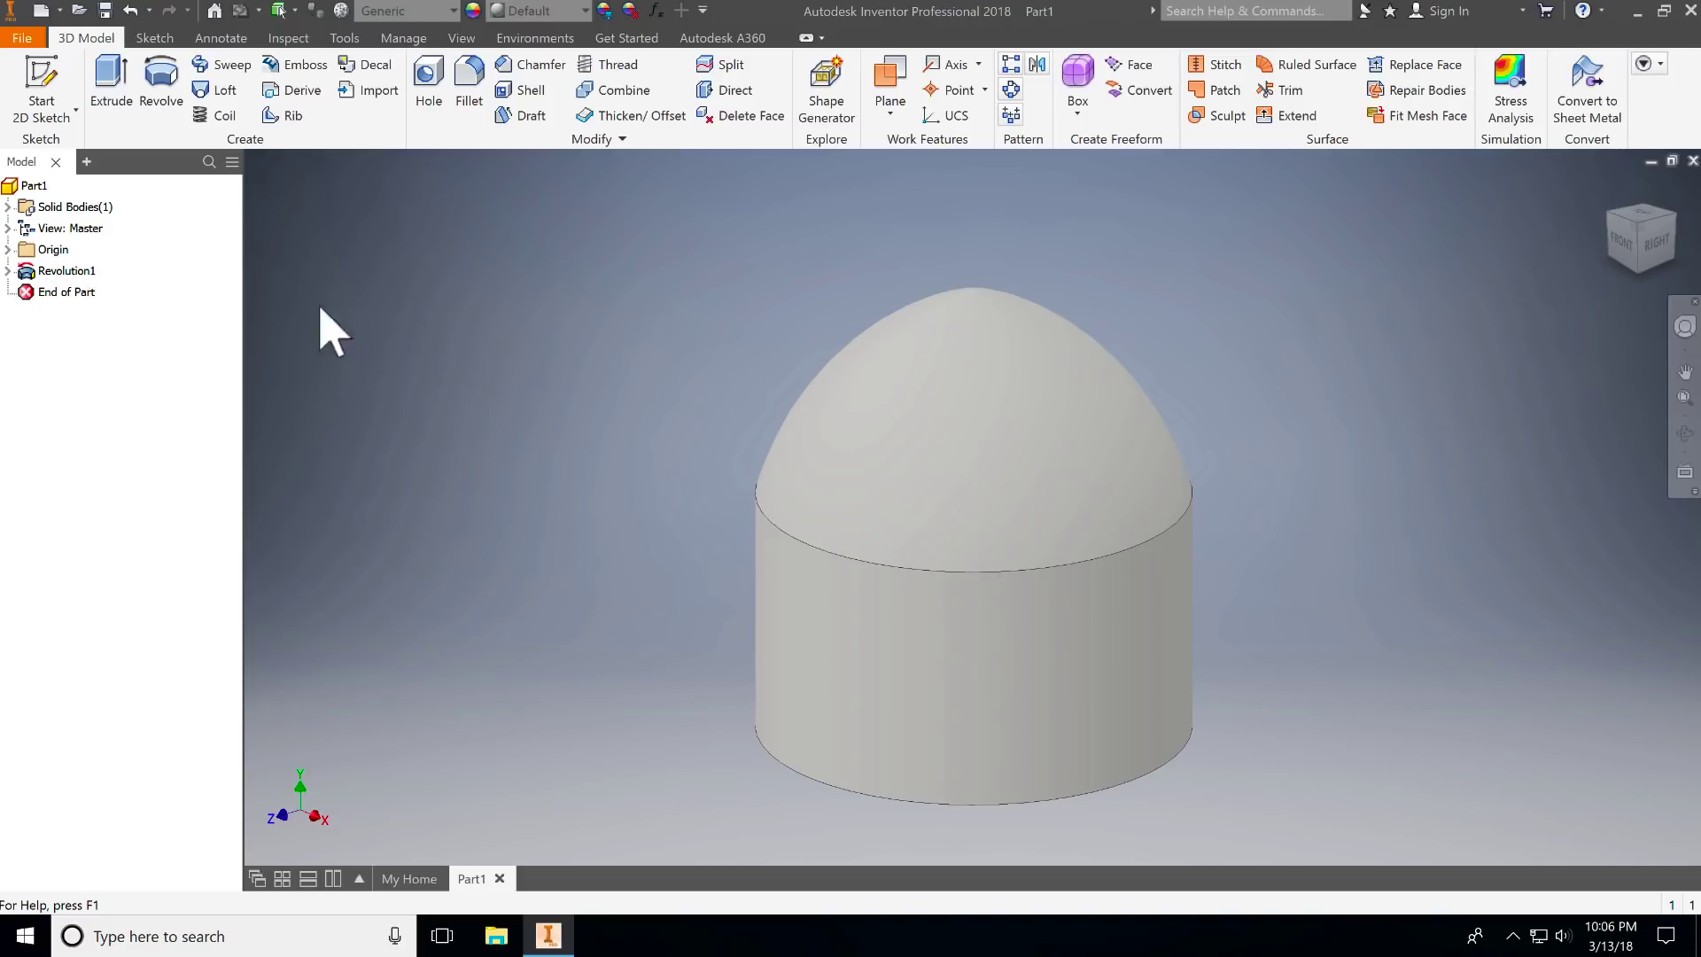
Step: Select the XY plane from the browser's Origin folder
click(890, 78)
click(8, 249)
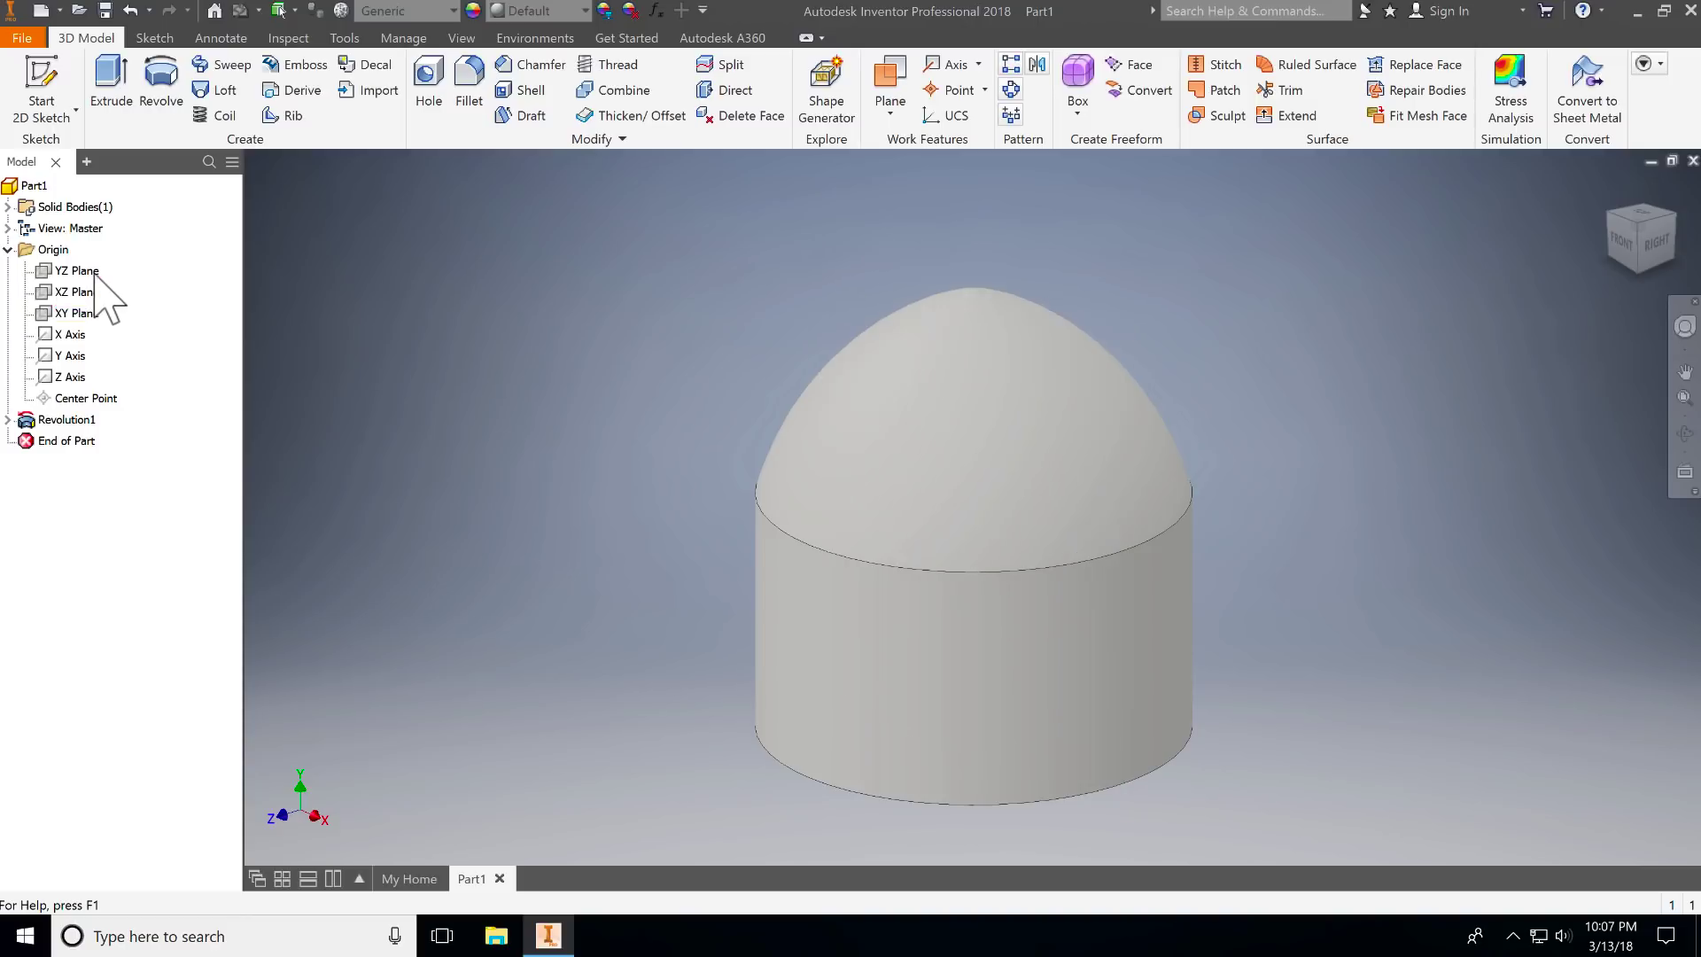
click(88, 317)
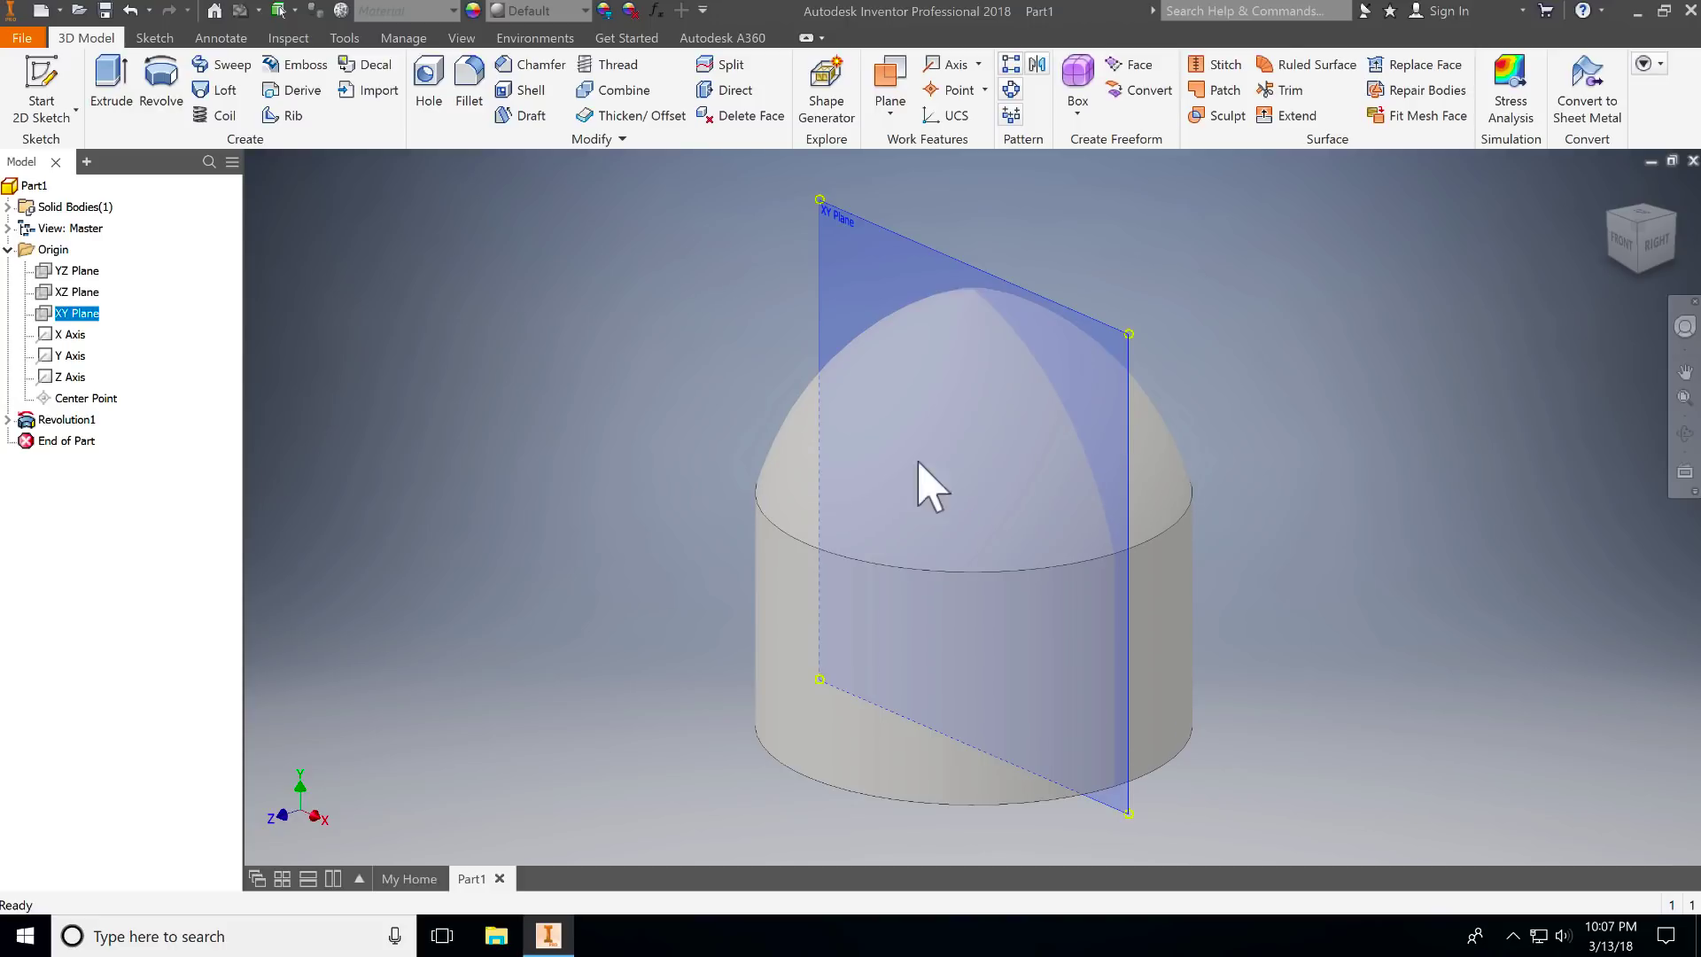
Step: Create Sketch2 on the XY plane with the S shortcut, facing it front-on
key(s)
mouse_move(638, 310)
middle_down()
mouse_move(600, 549)
mouse_move(504, 562)
mouse_move(509, 542)
middle_up()
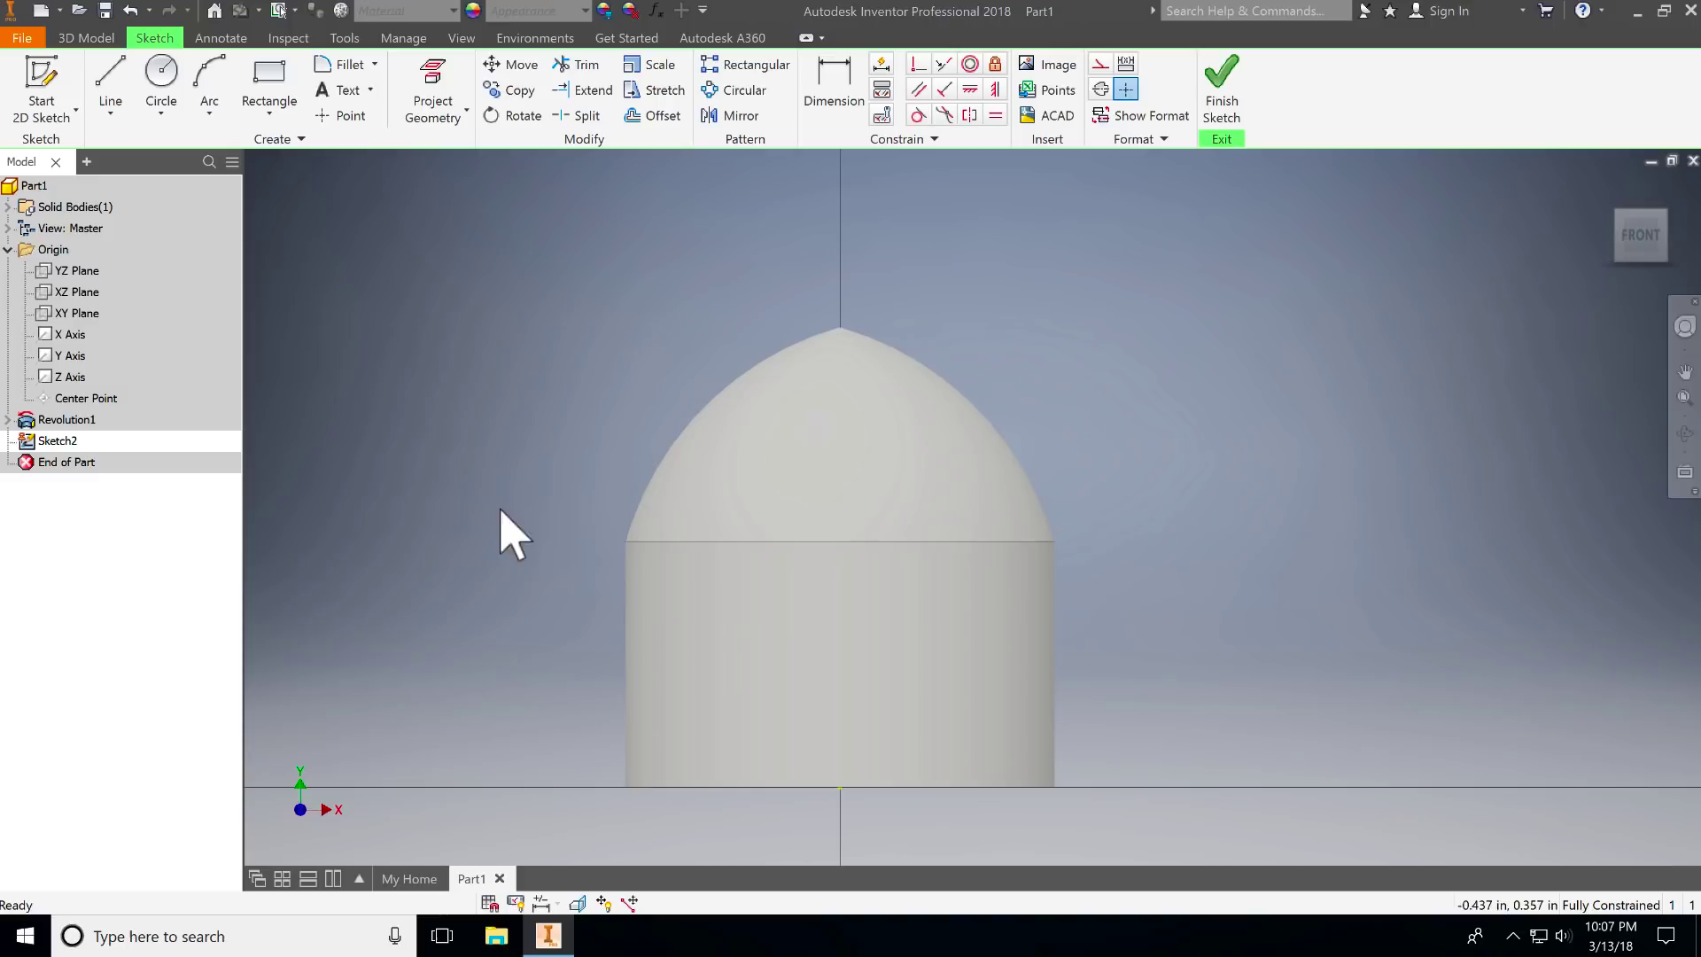
click(1659, 216)
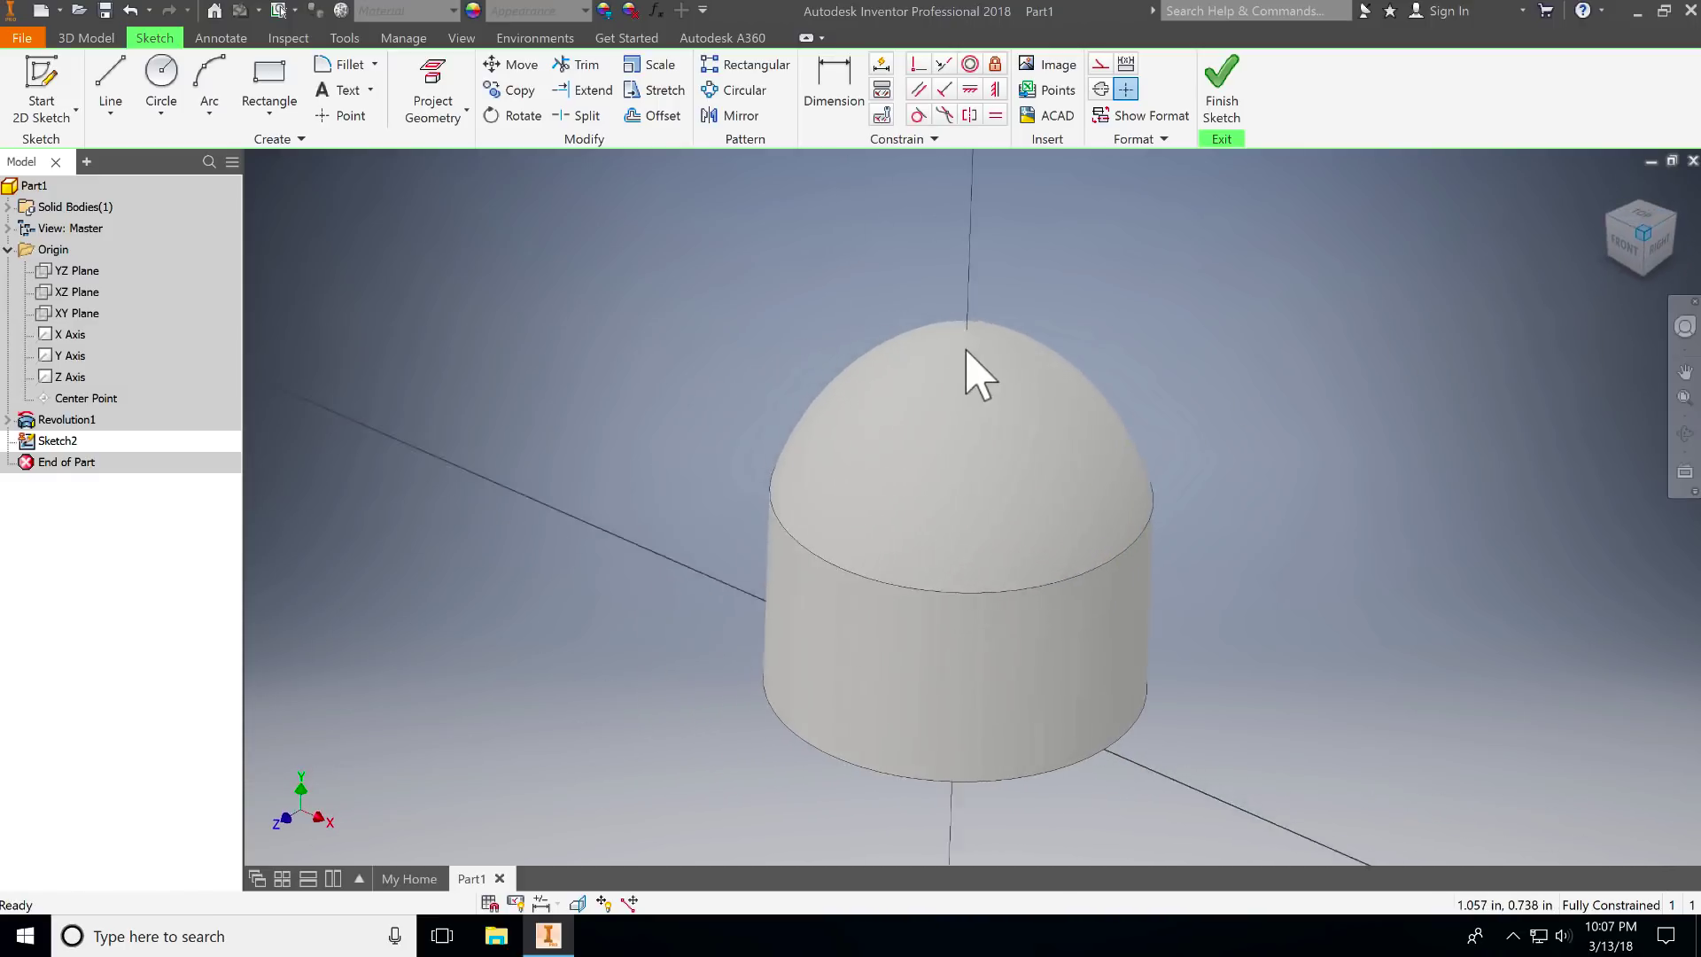
click(1621, 246)
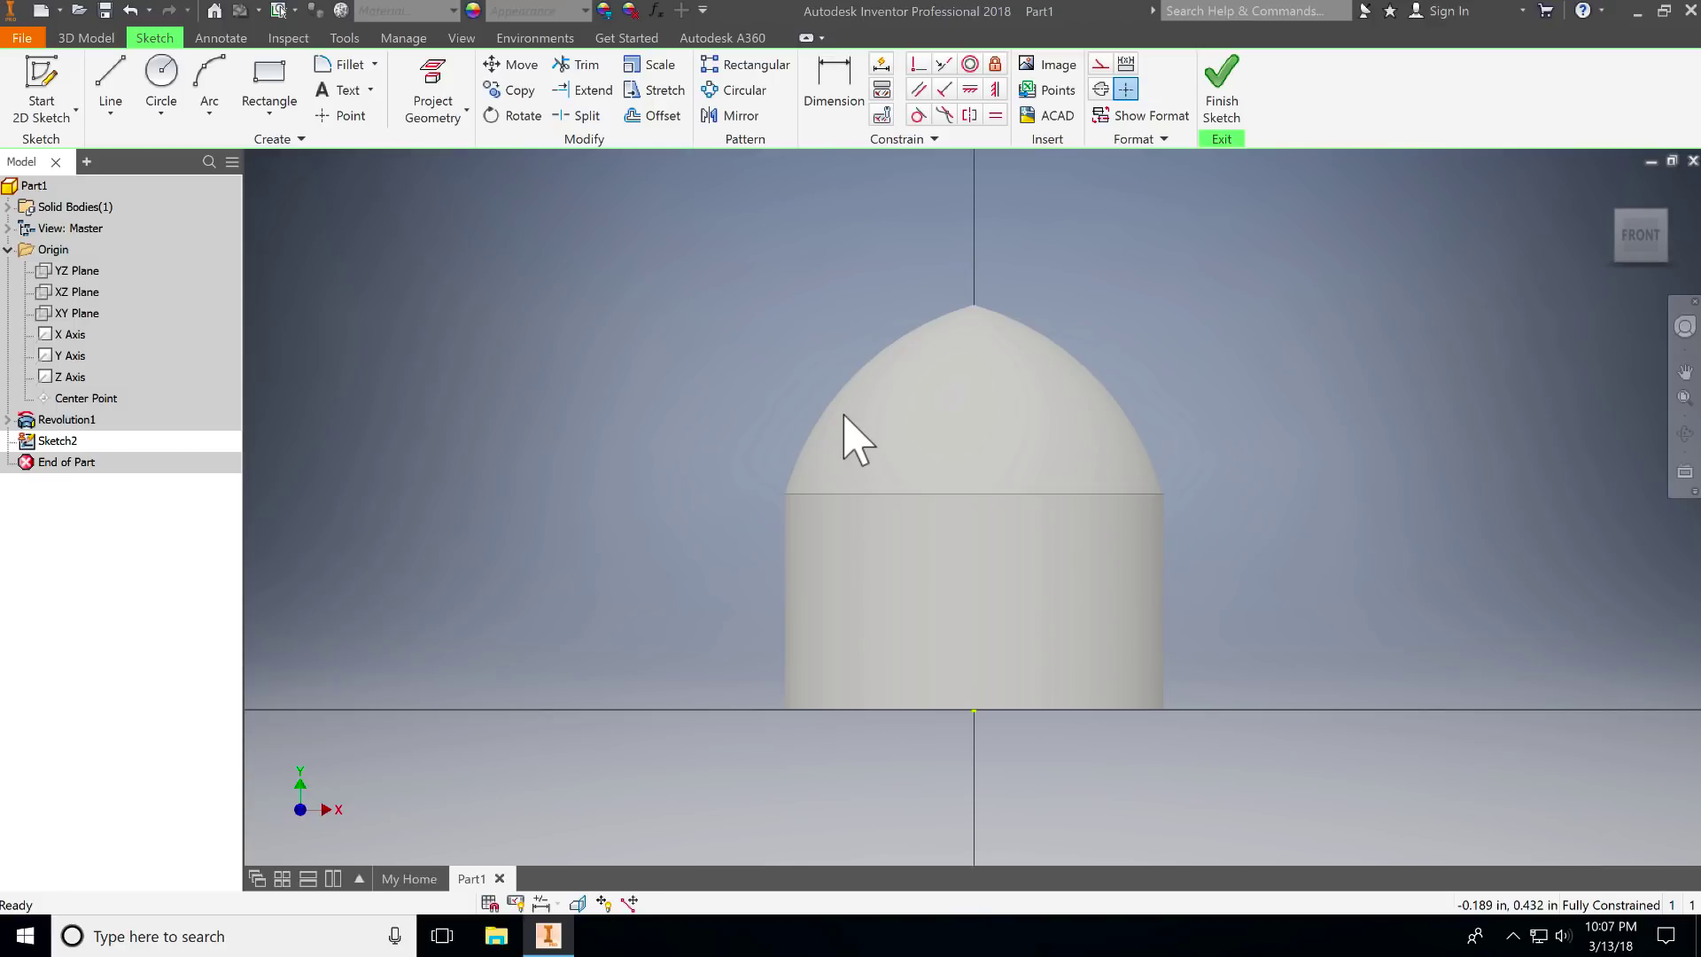
Step: Slice the hub's graphics at the sketch plane and view it straight on from the front
right_click(583, 390)
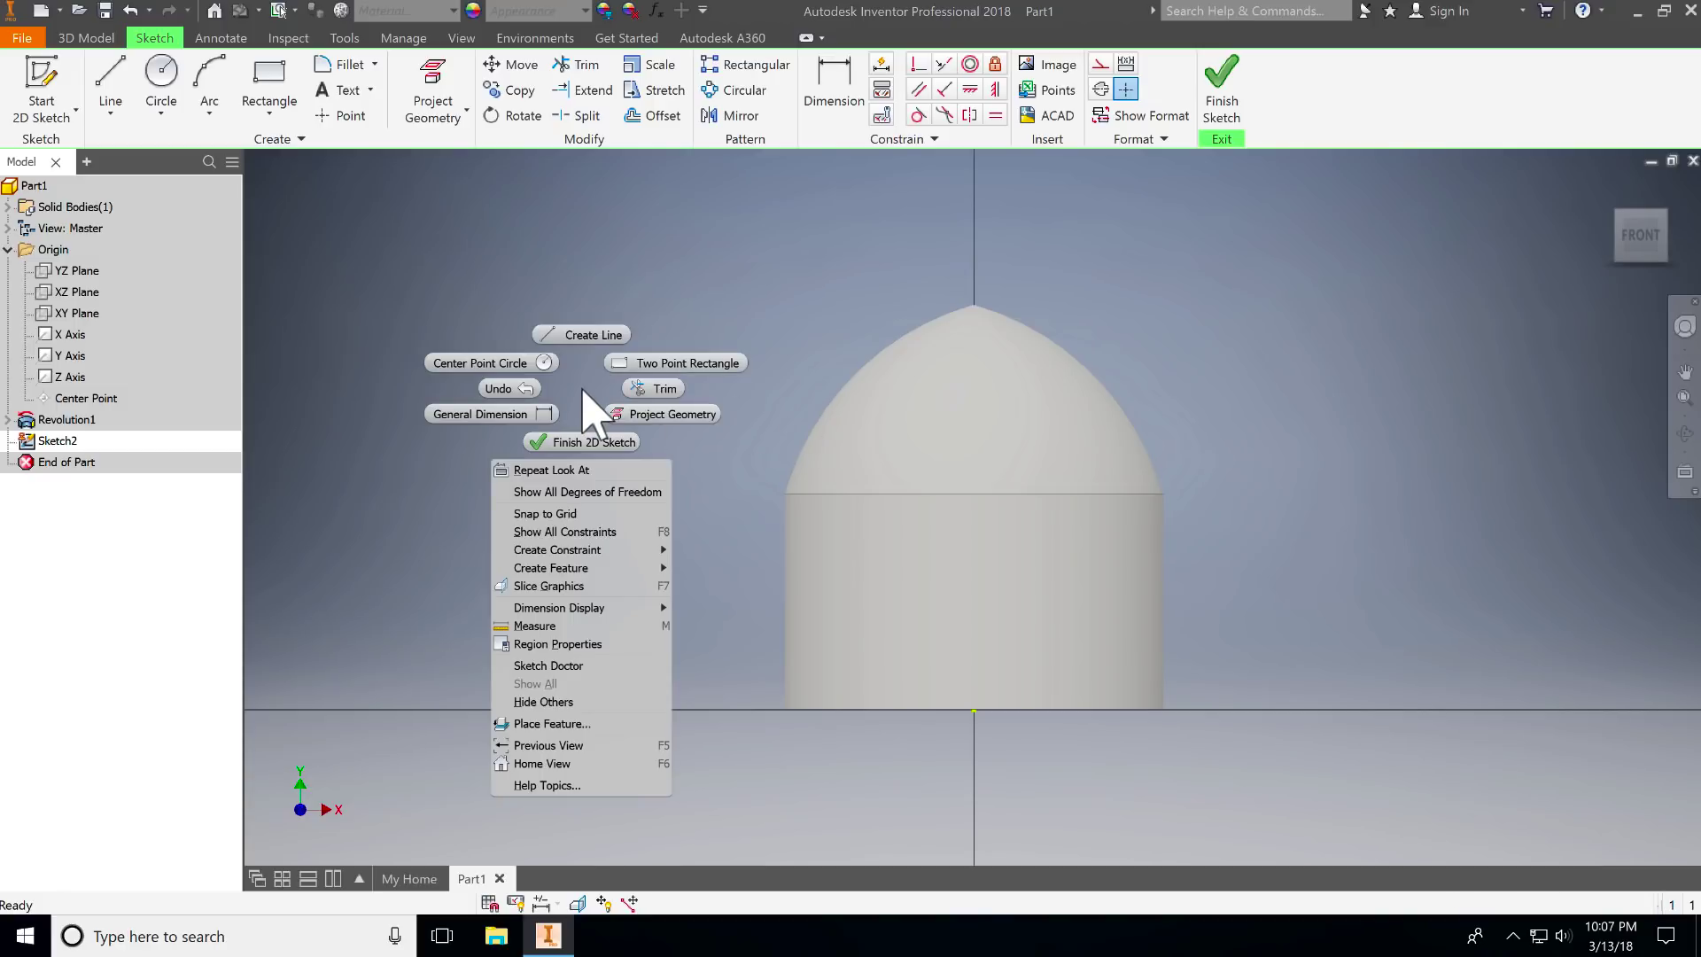
click(565, 584)
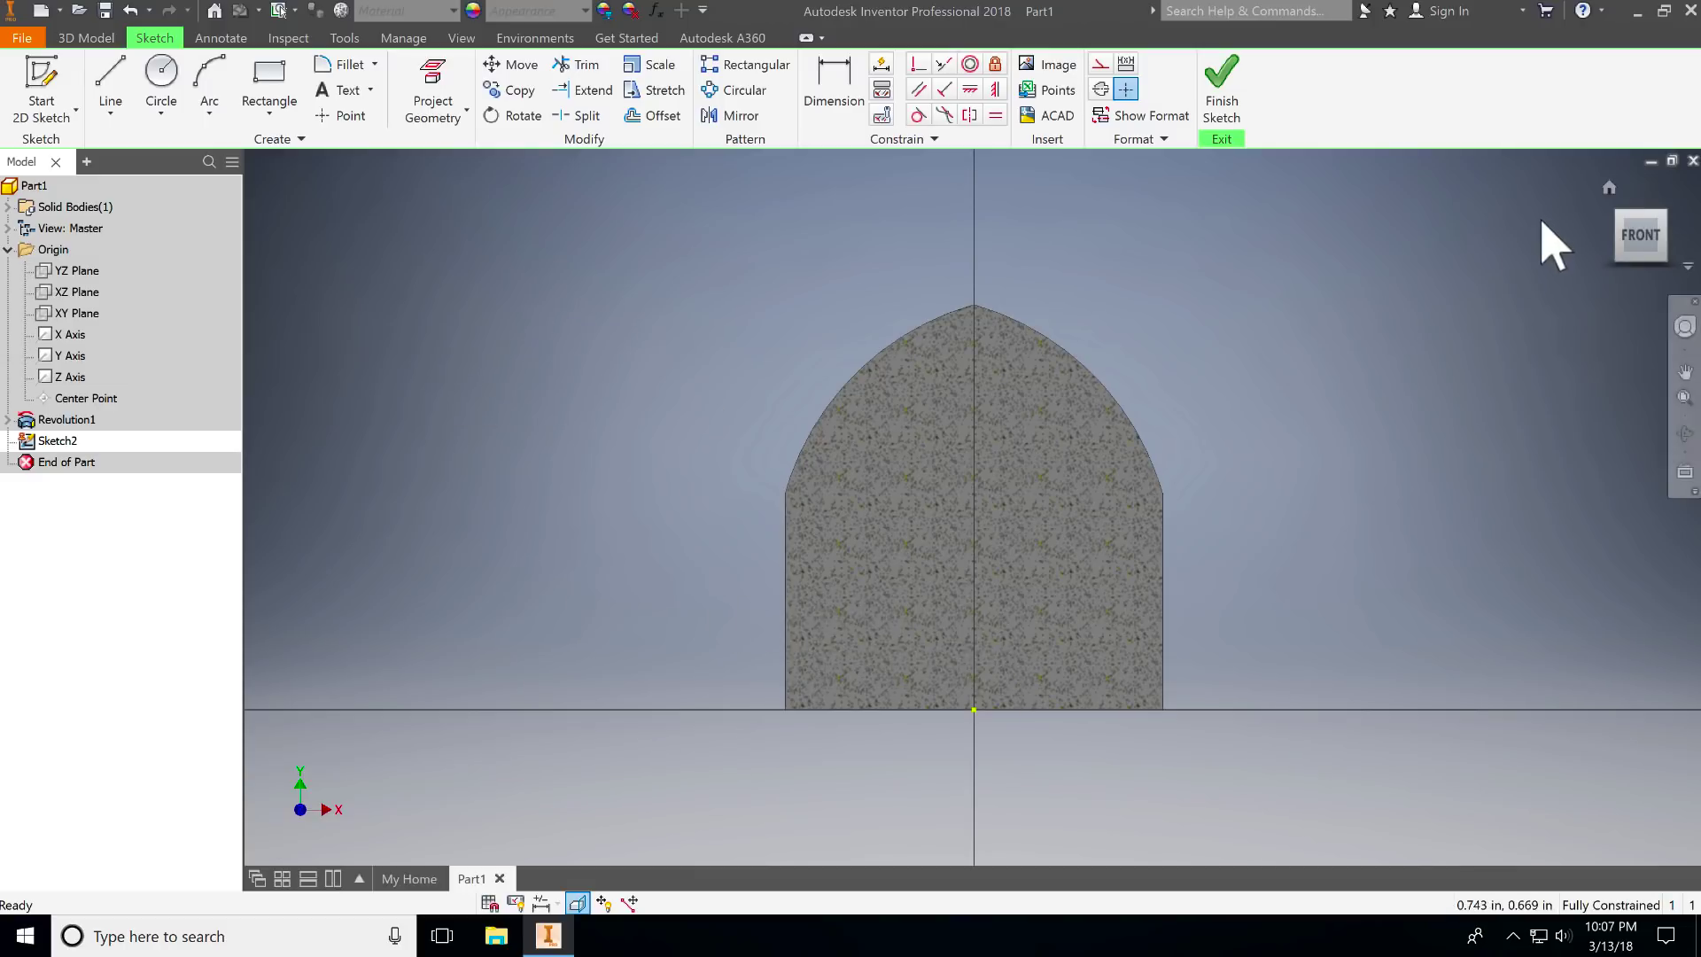
click(1663, 220)
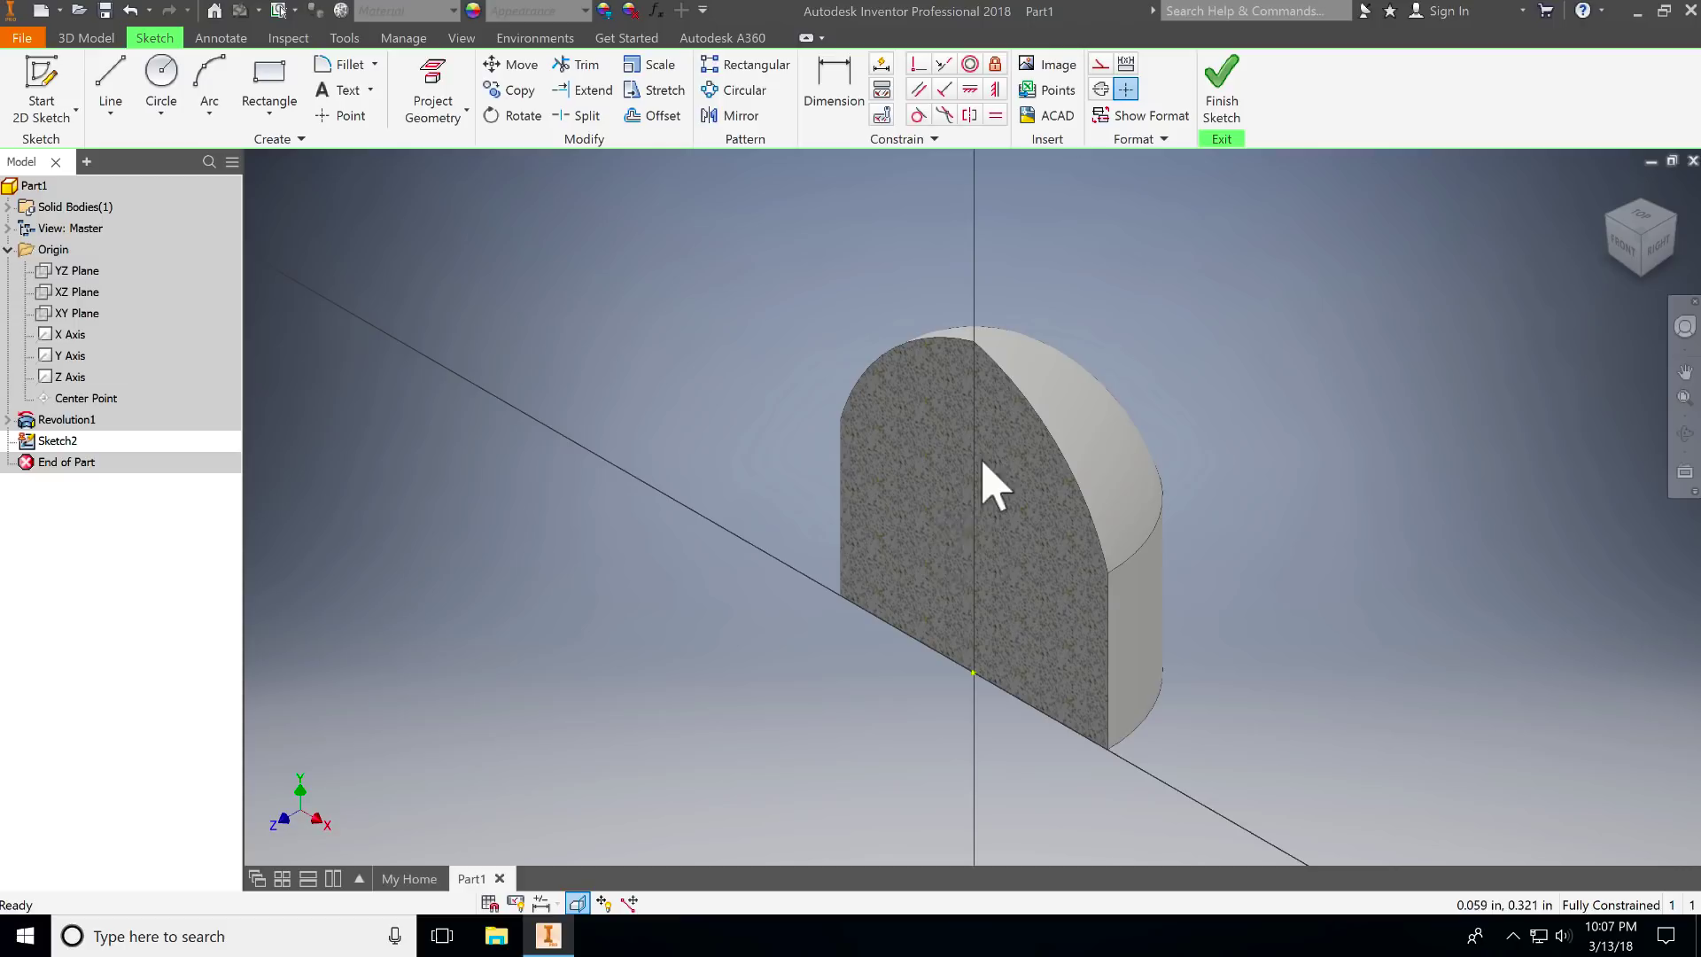
click(1621, 241)
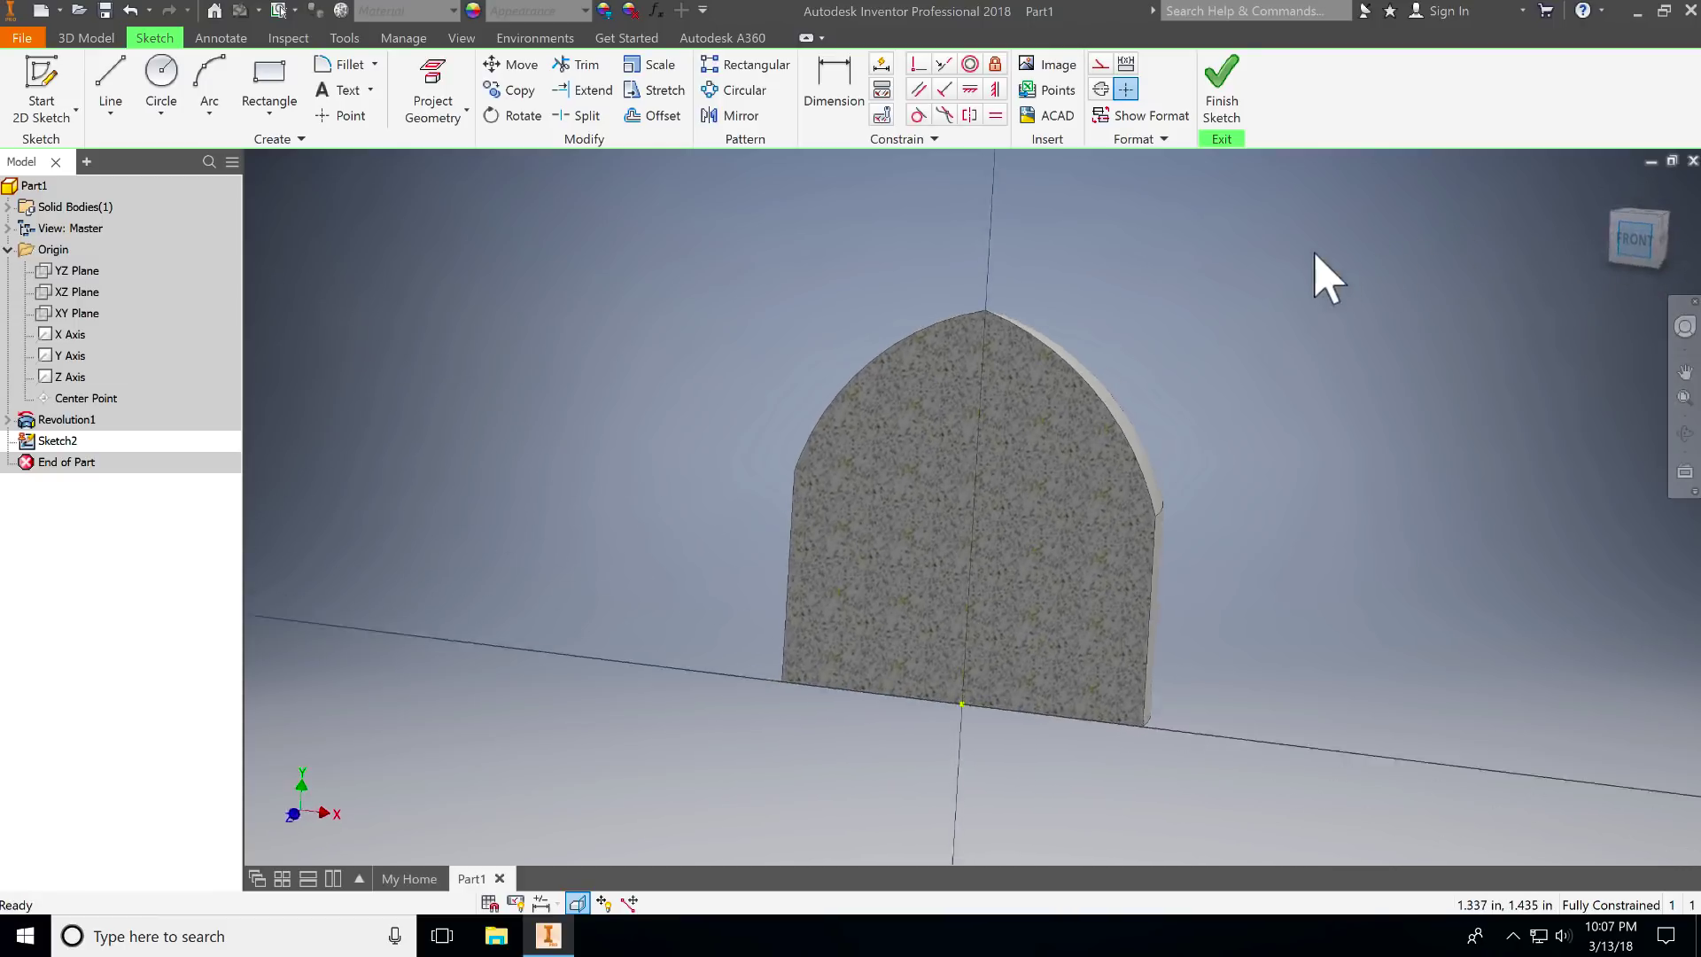
Step: Draw a vertical axis line from the origin up past the dome's tip
click(110, 84)
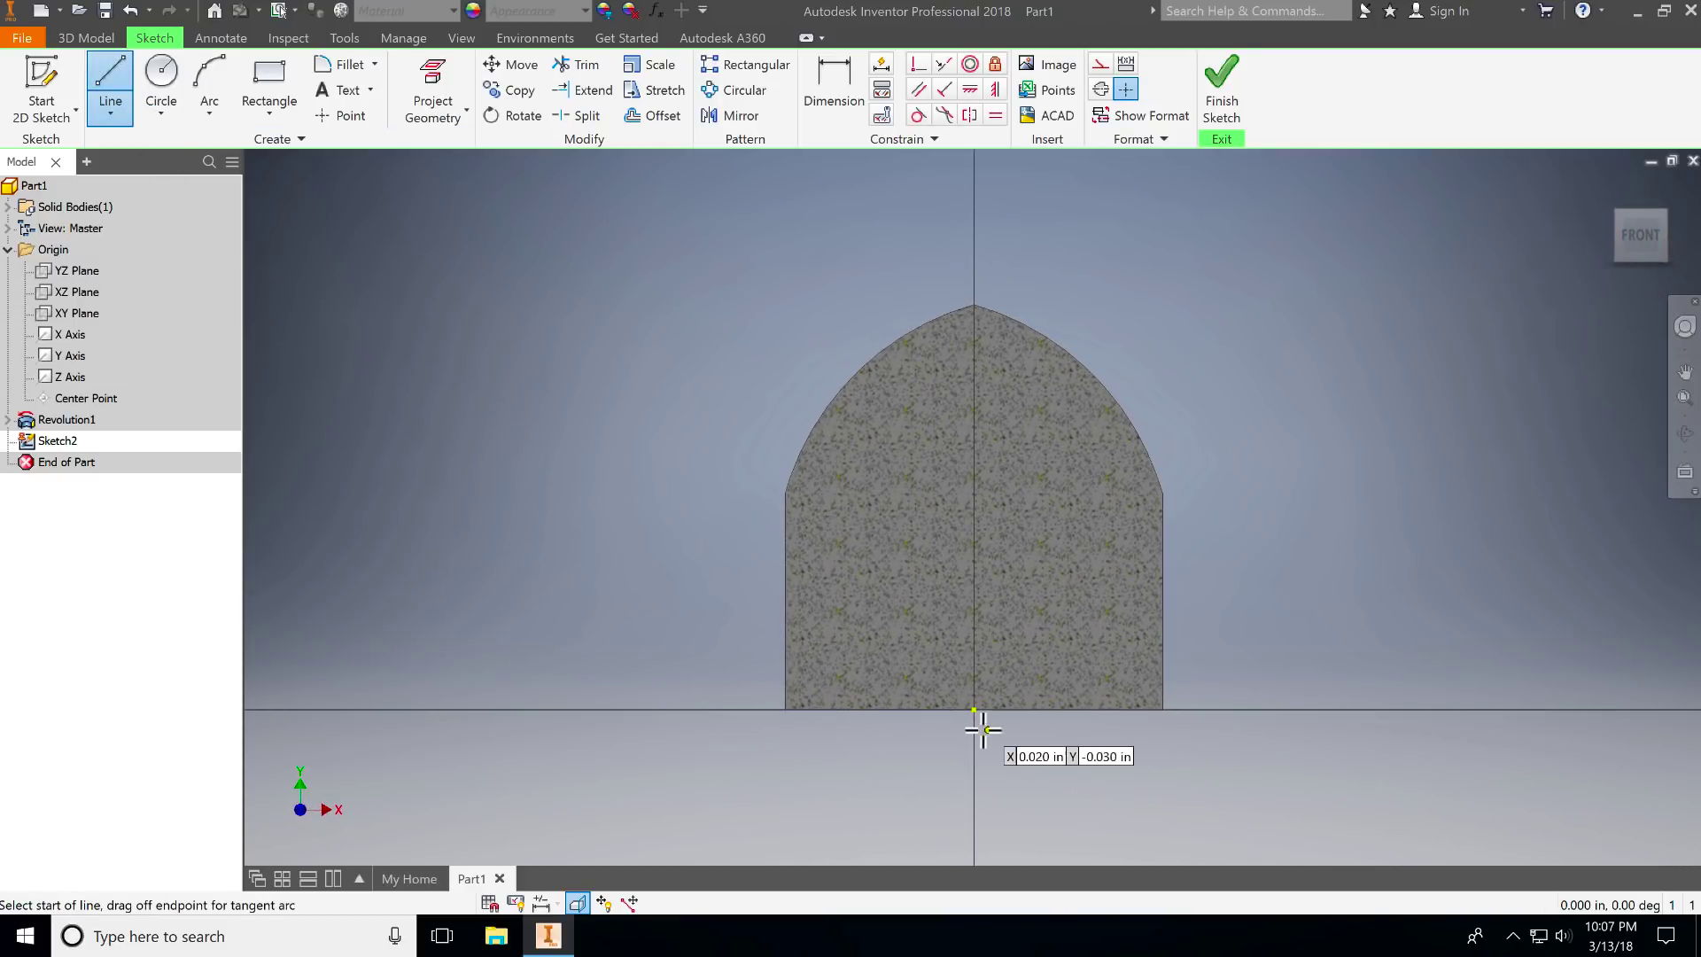
click(974, 710)
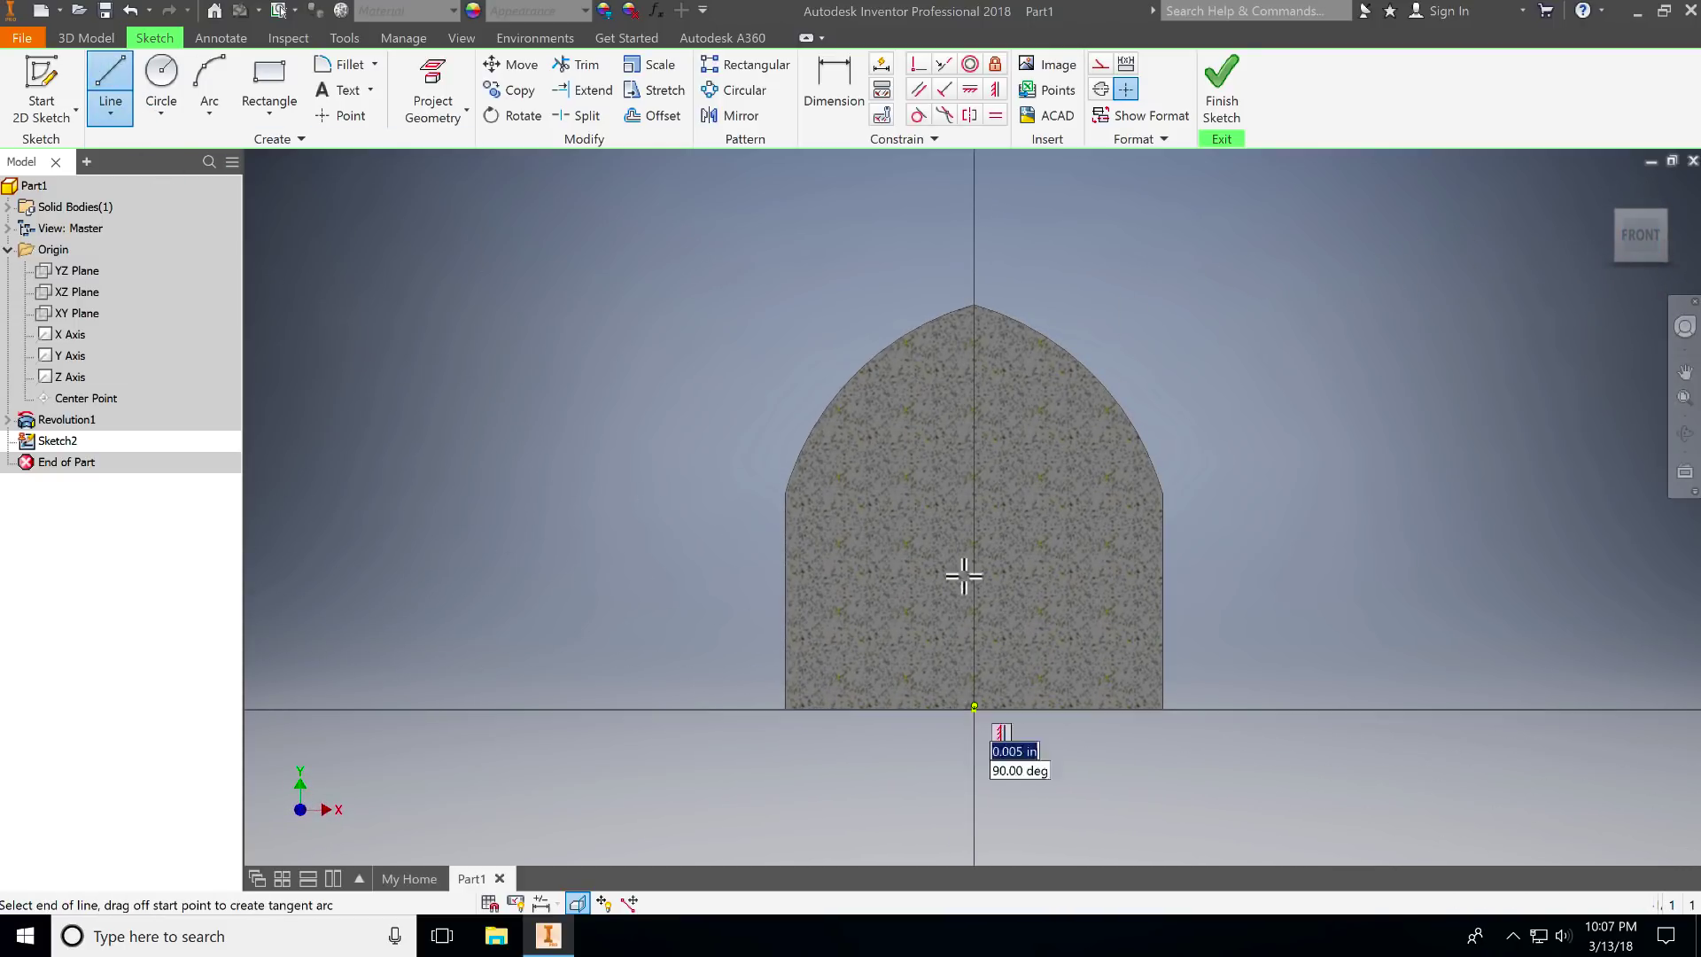
click(973, 204)
key(Escape)
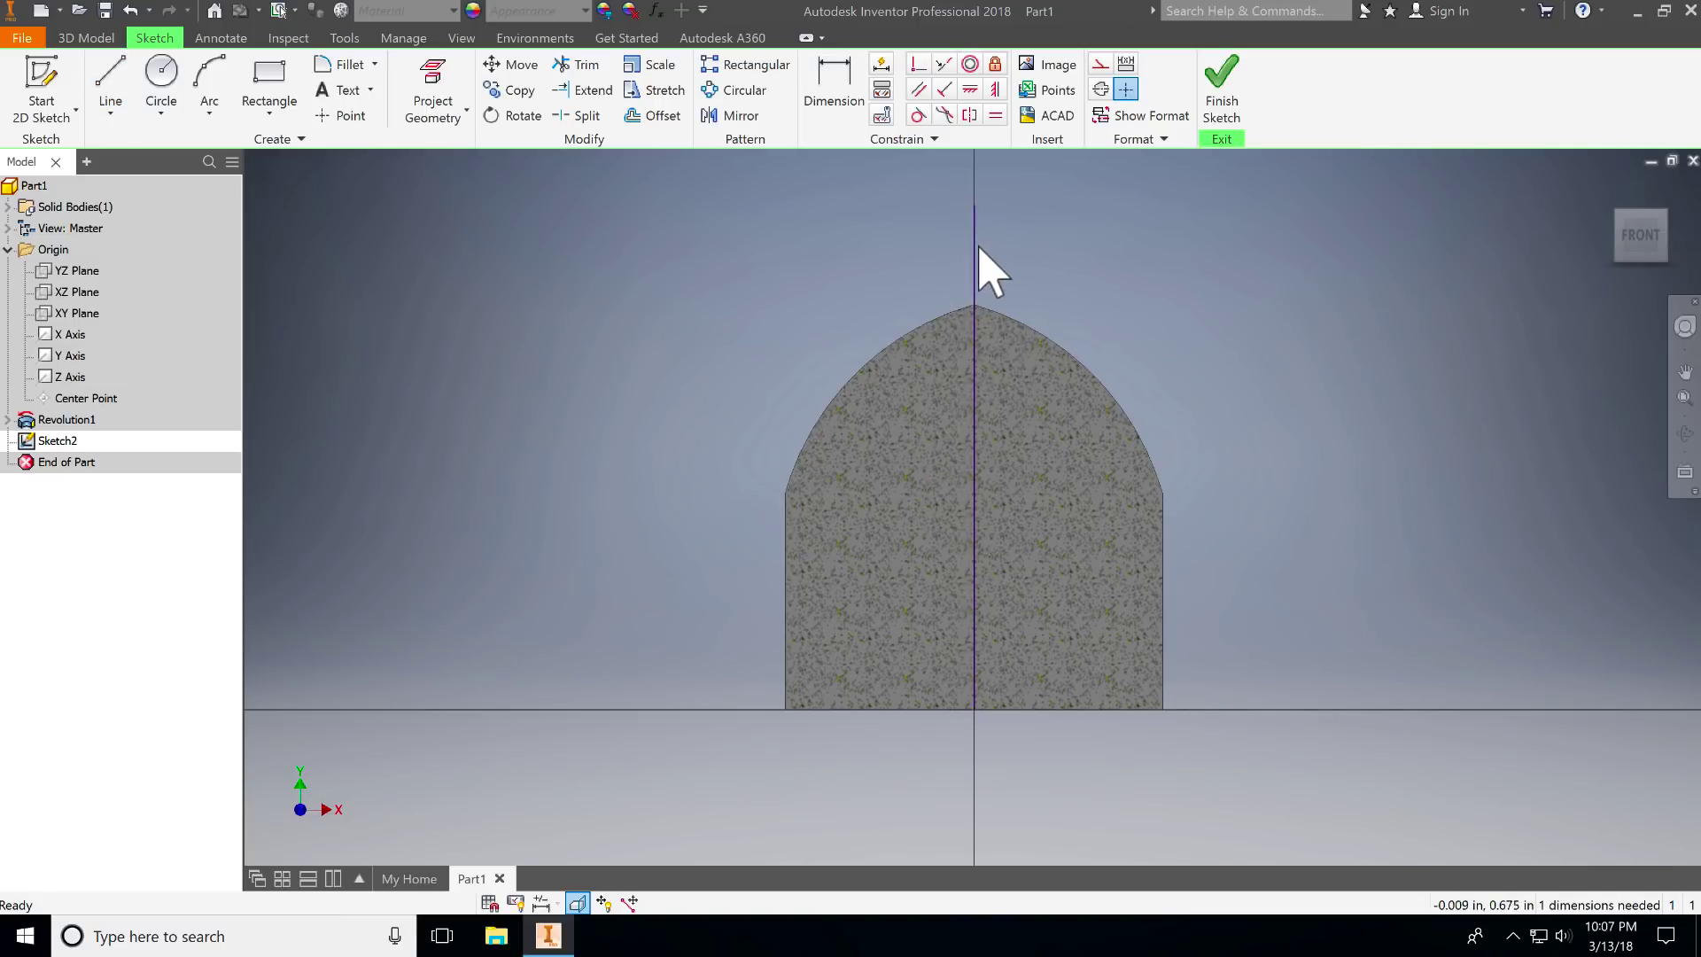
Step: Draw a 35 mm by 1 mm rectangle outward from the hub's lower-right corner
mouse_move(1346, 500)
middle_down()
mouse_move(1055, 452)
mouse_move(930, 520)
mouse_move(865, 475)
middle_up()
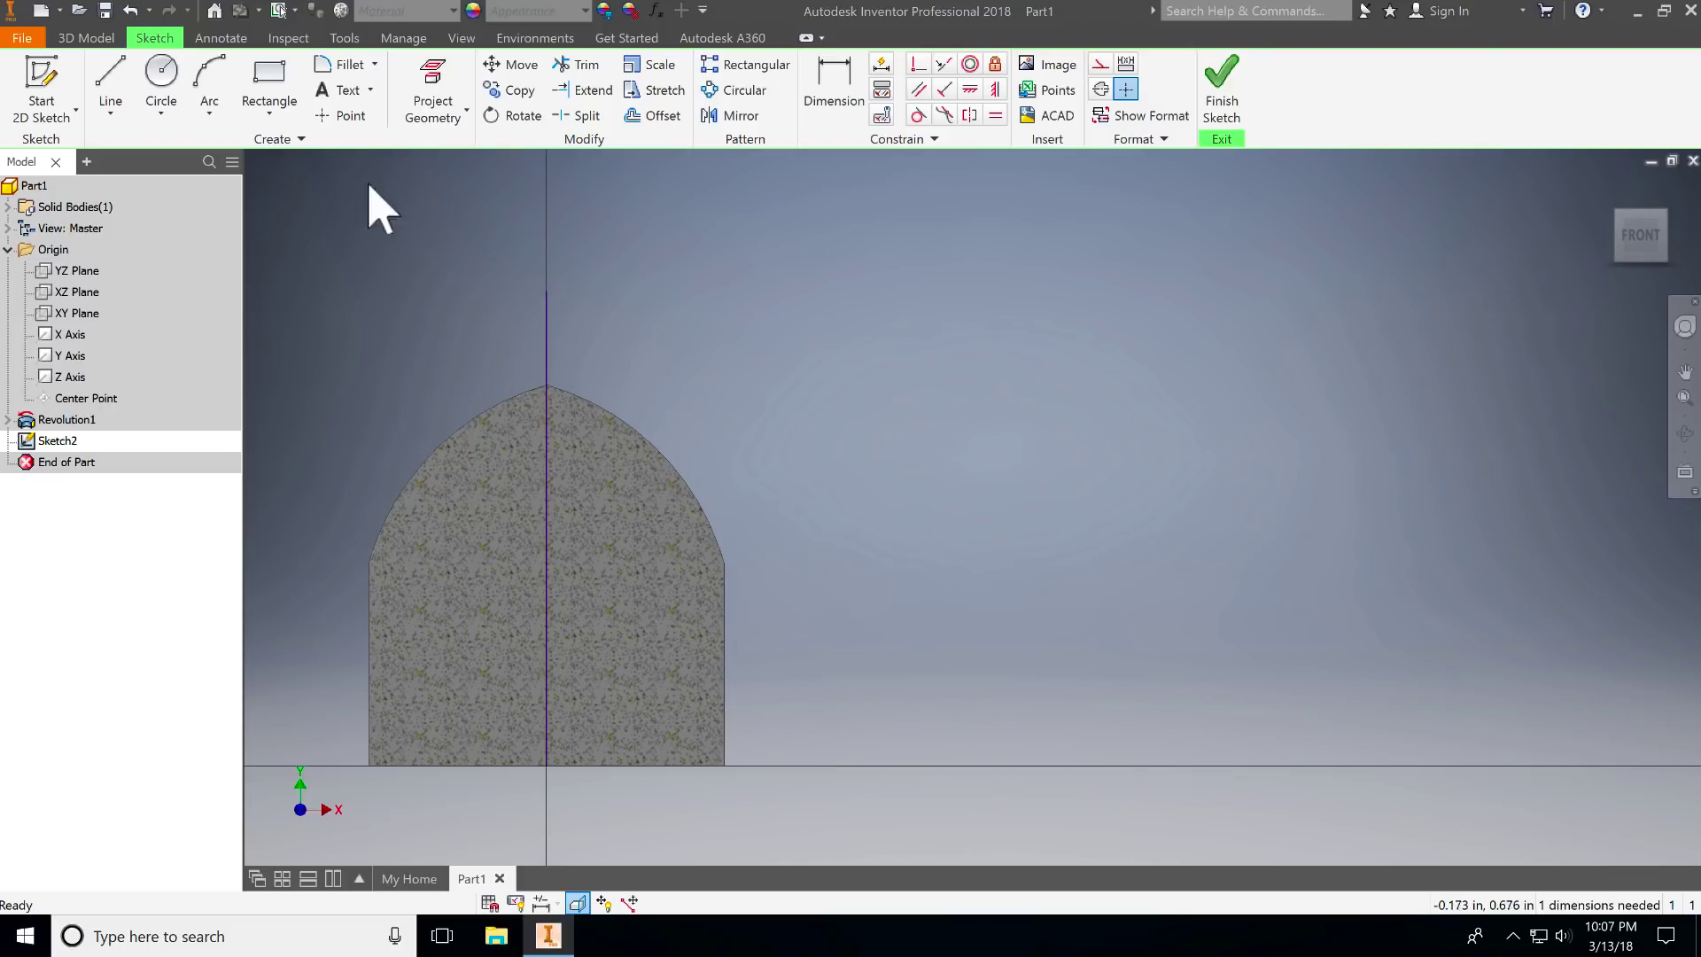
click(270, 78)
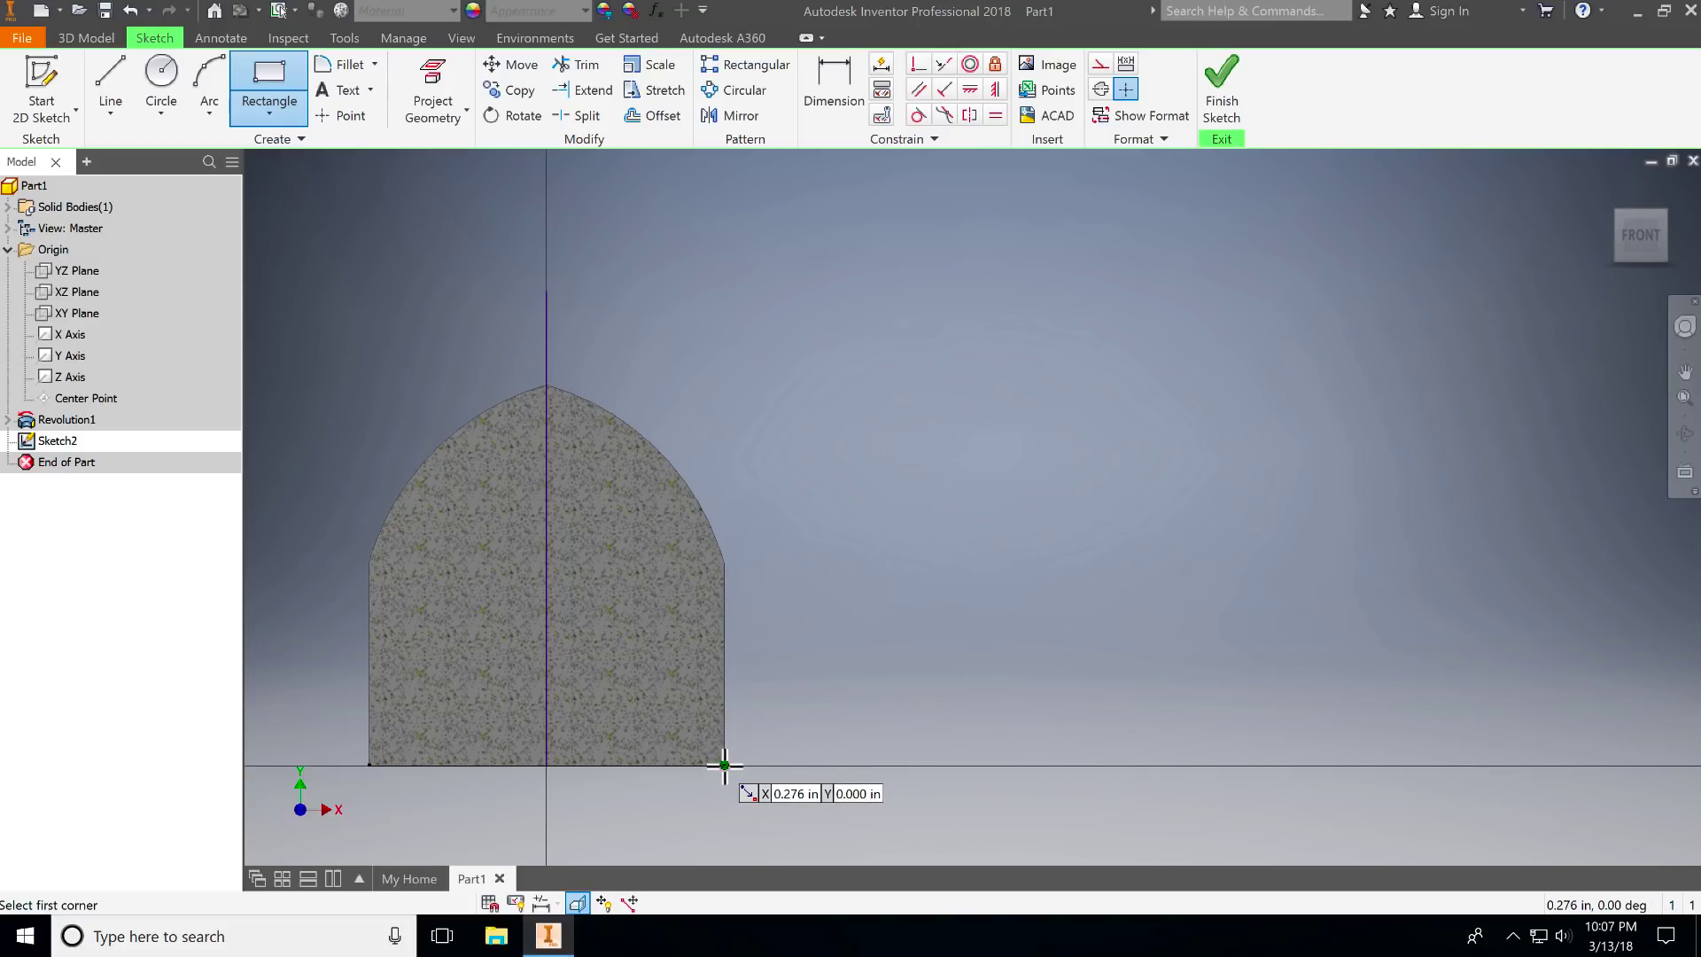
click(724, 764)
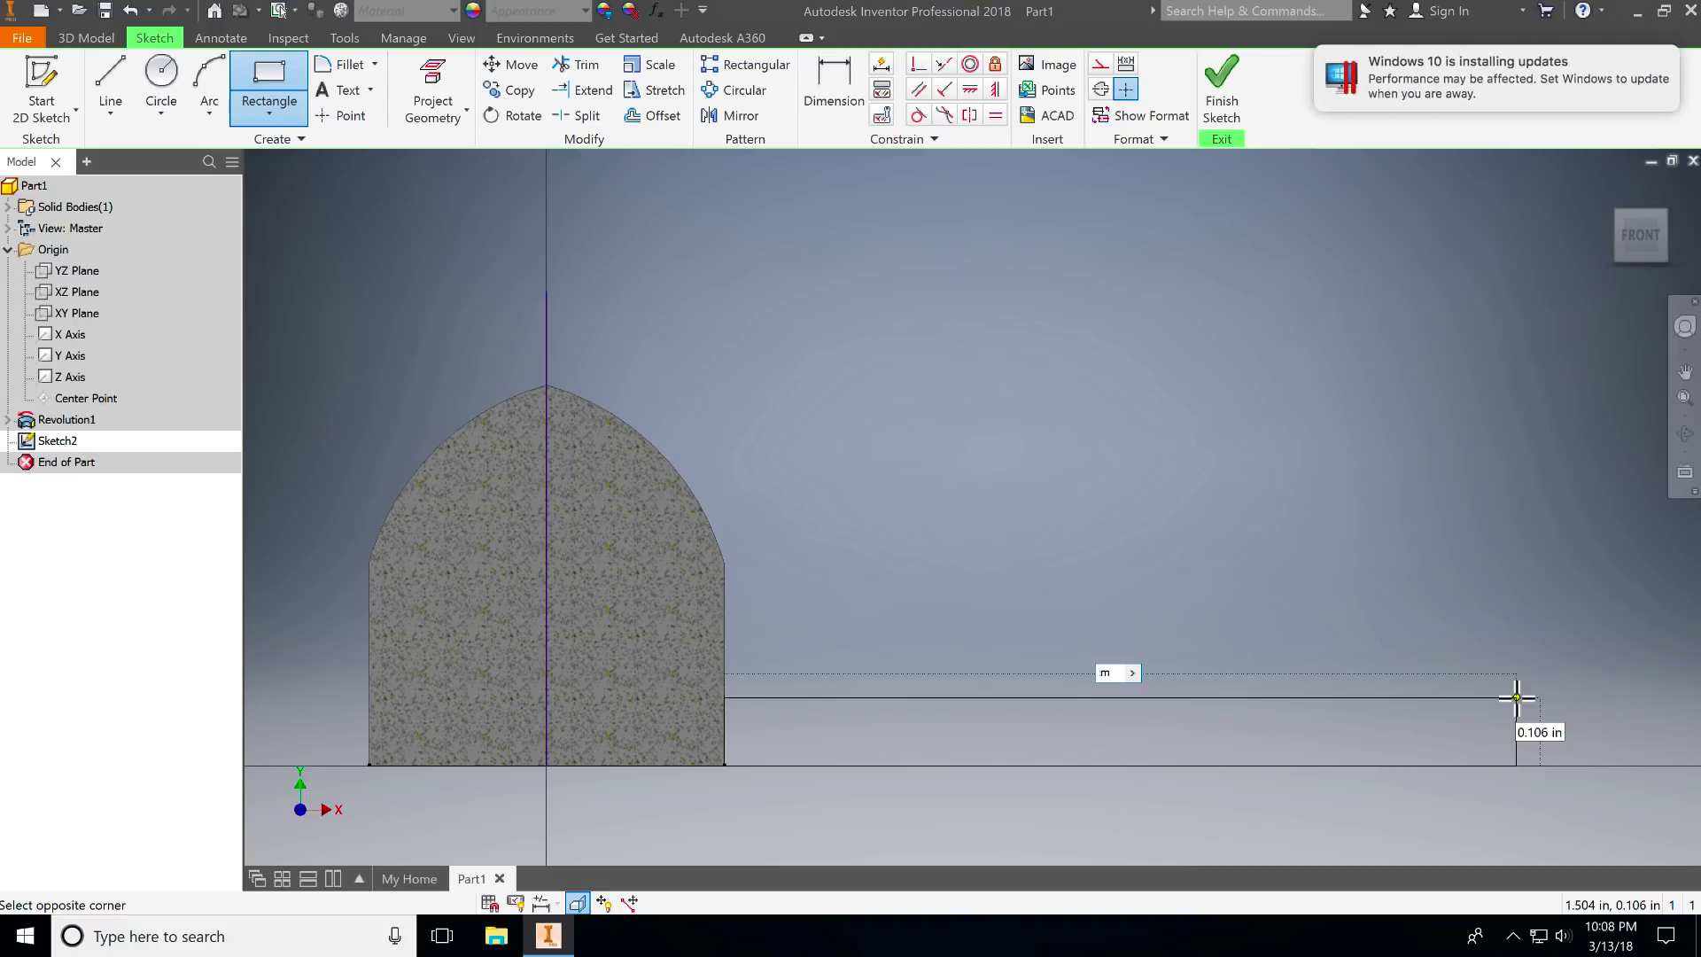
text(35mm)
key(Tab)
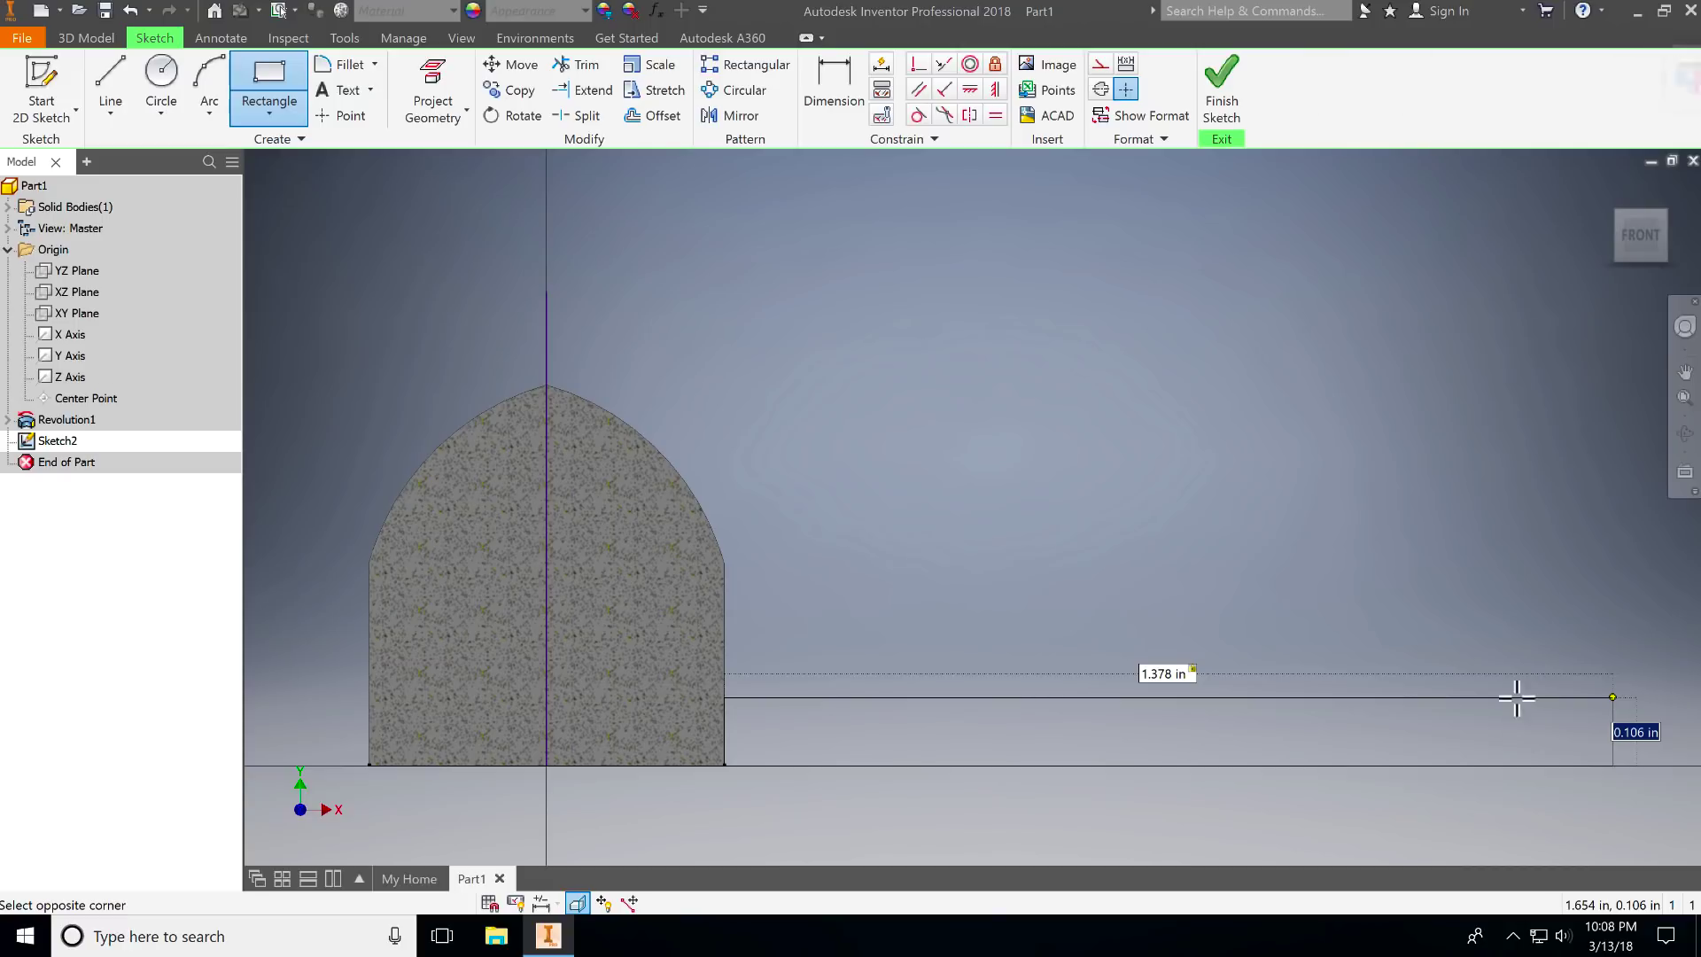
text(1mm)
key(Return)
Step: Finish Sketch2 and pan and zoom to frame the hub and the strip
click(1223, 89)
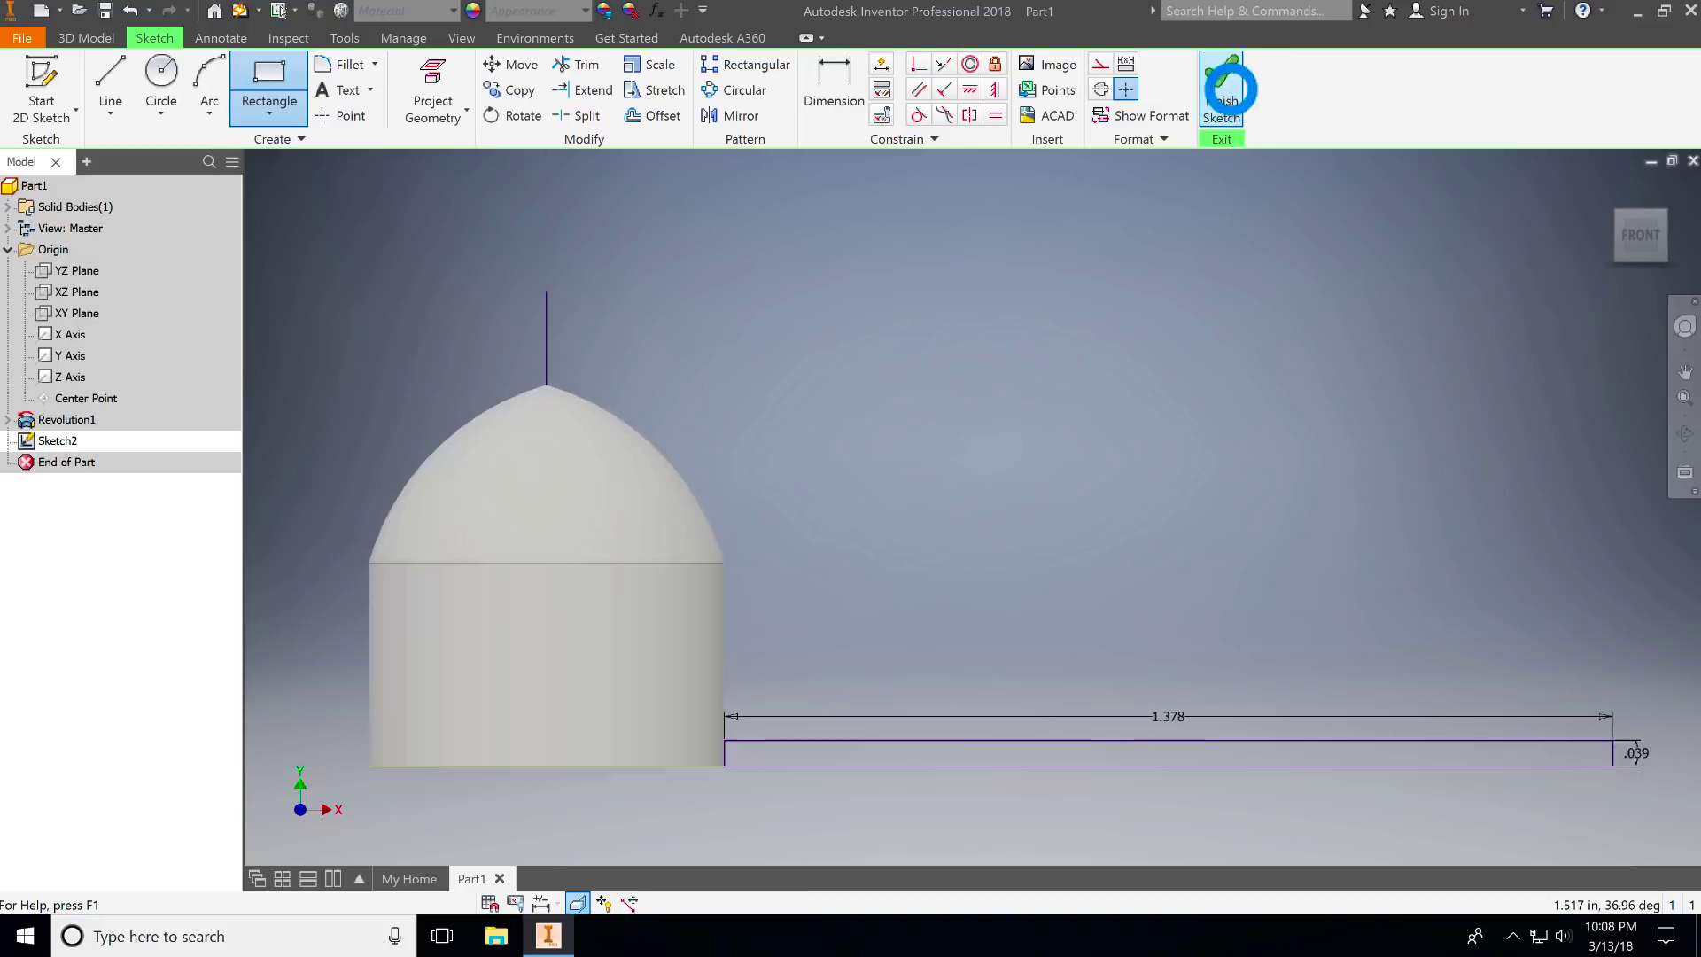
key(F2)
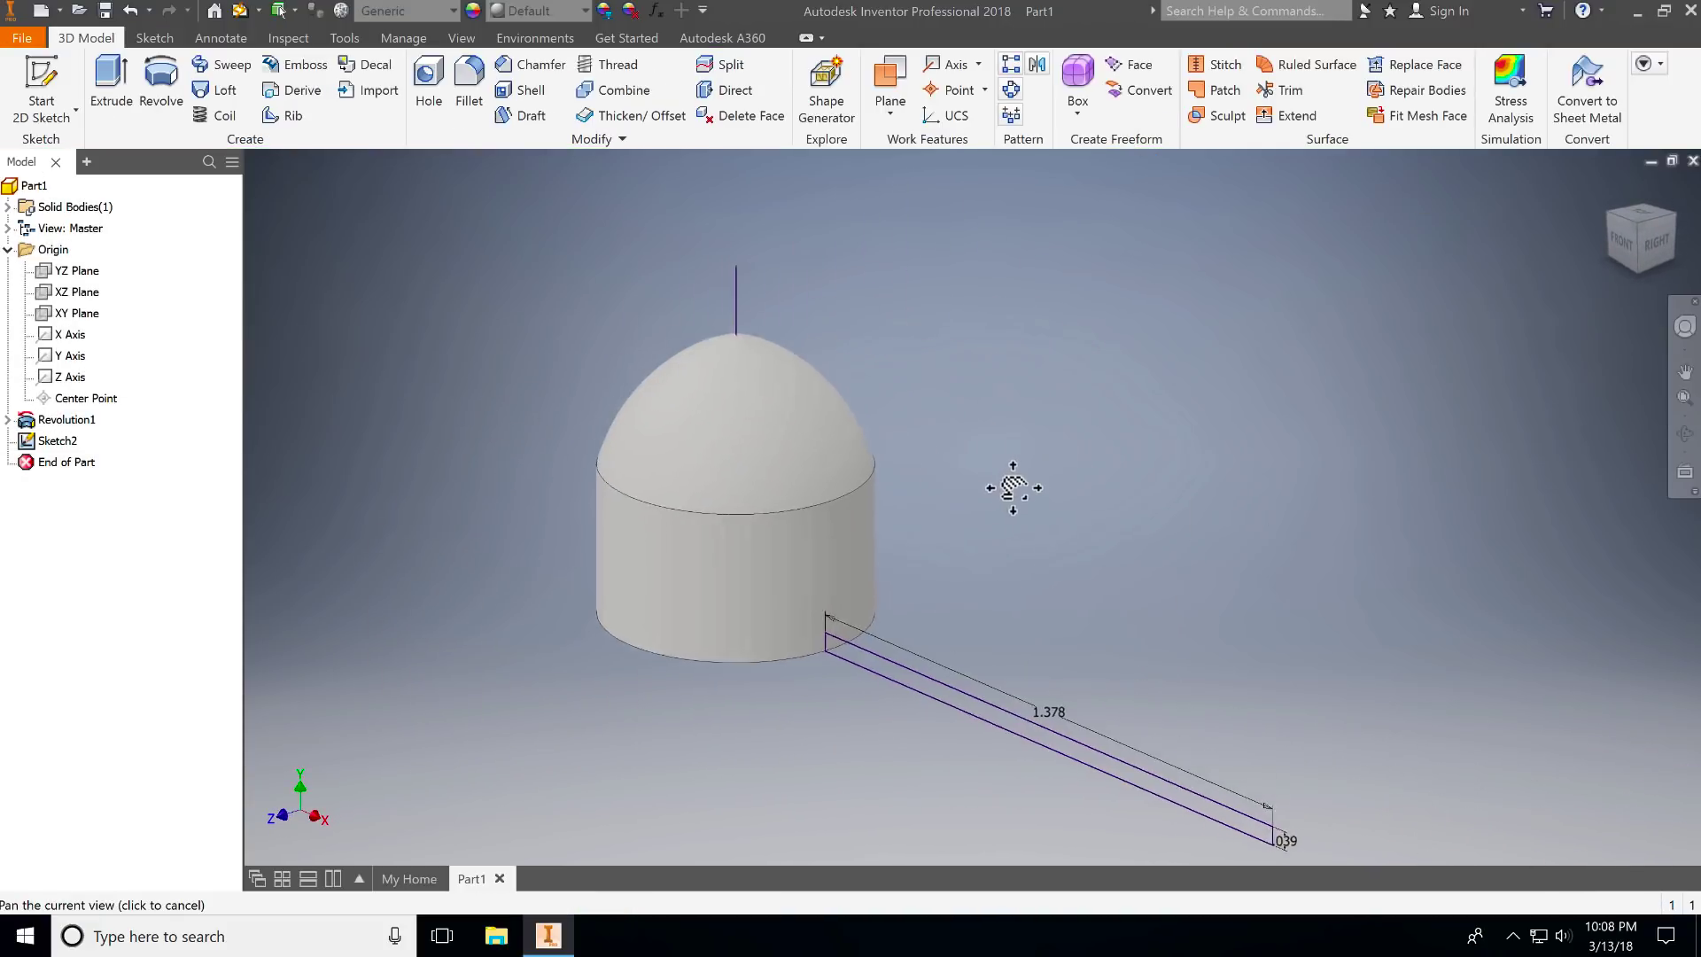
scroll(922, 602, down, 2)
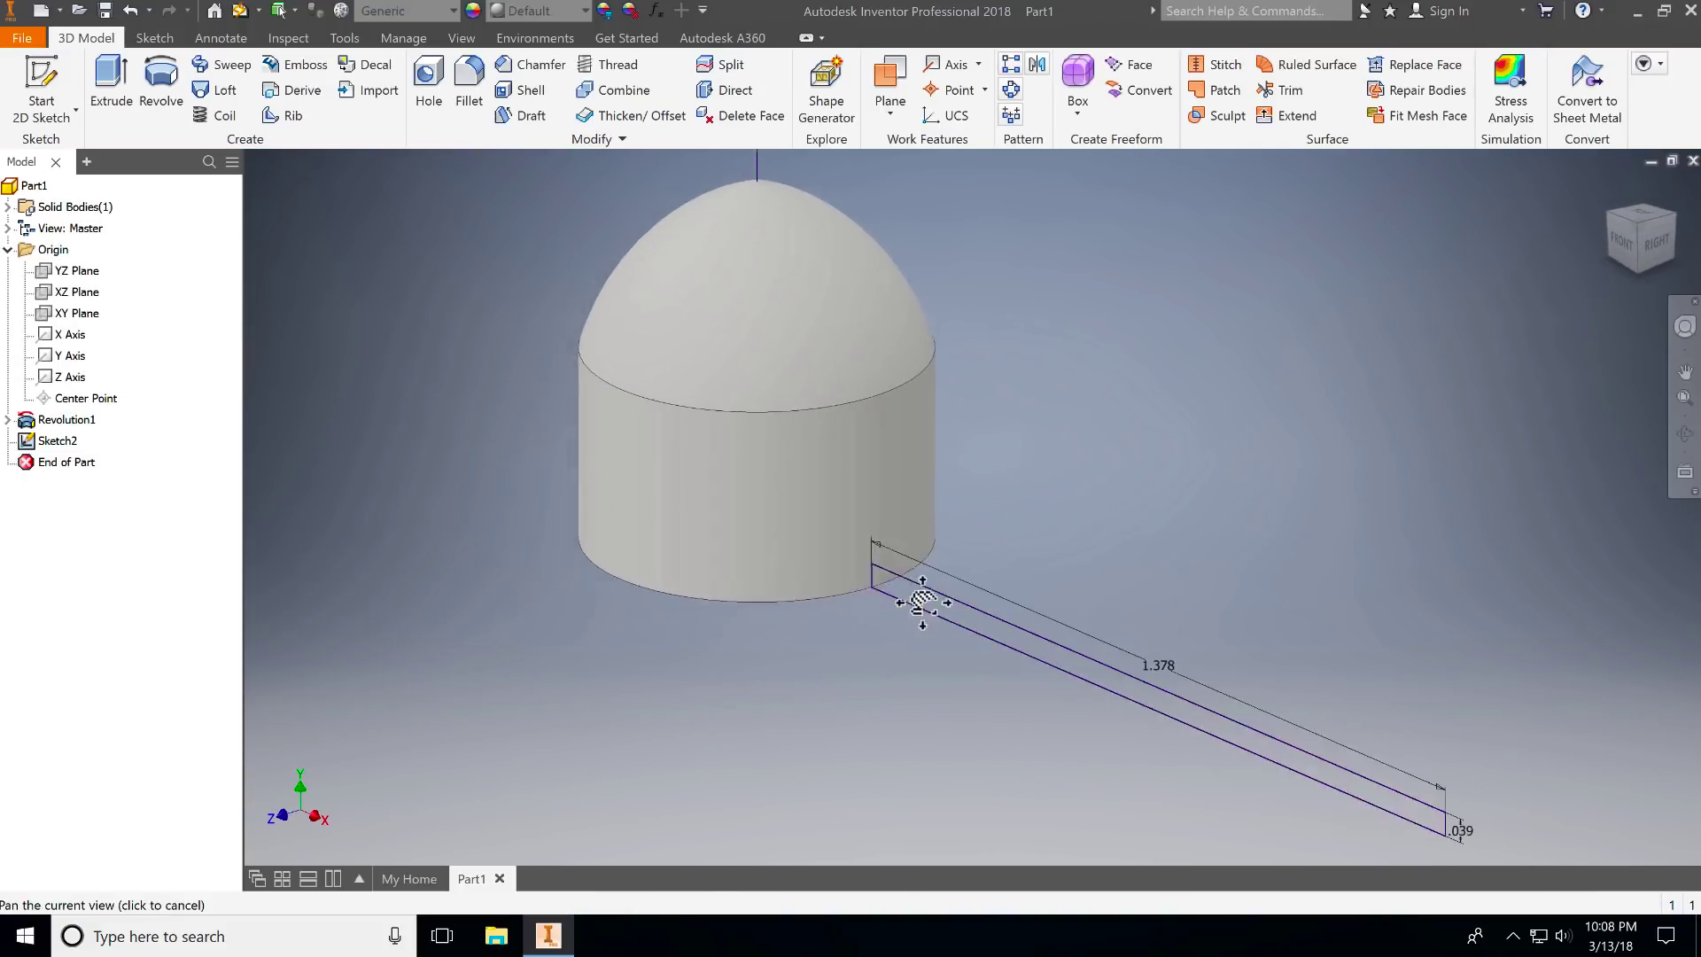
scroll(877, 567, down, 2)
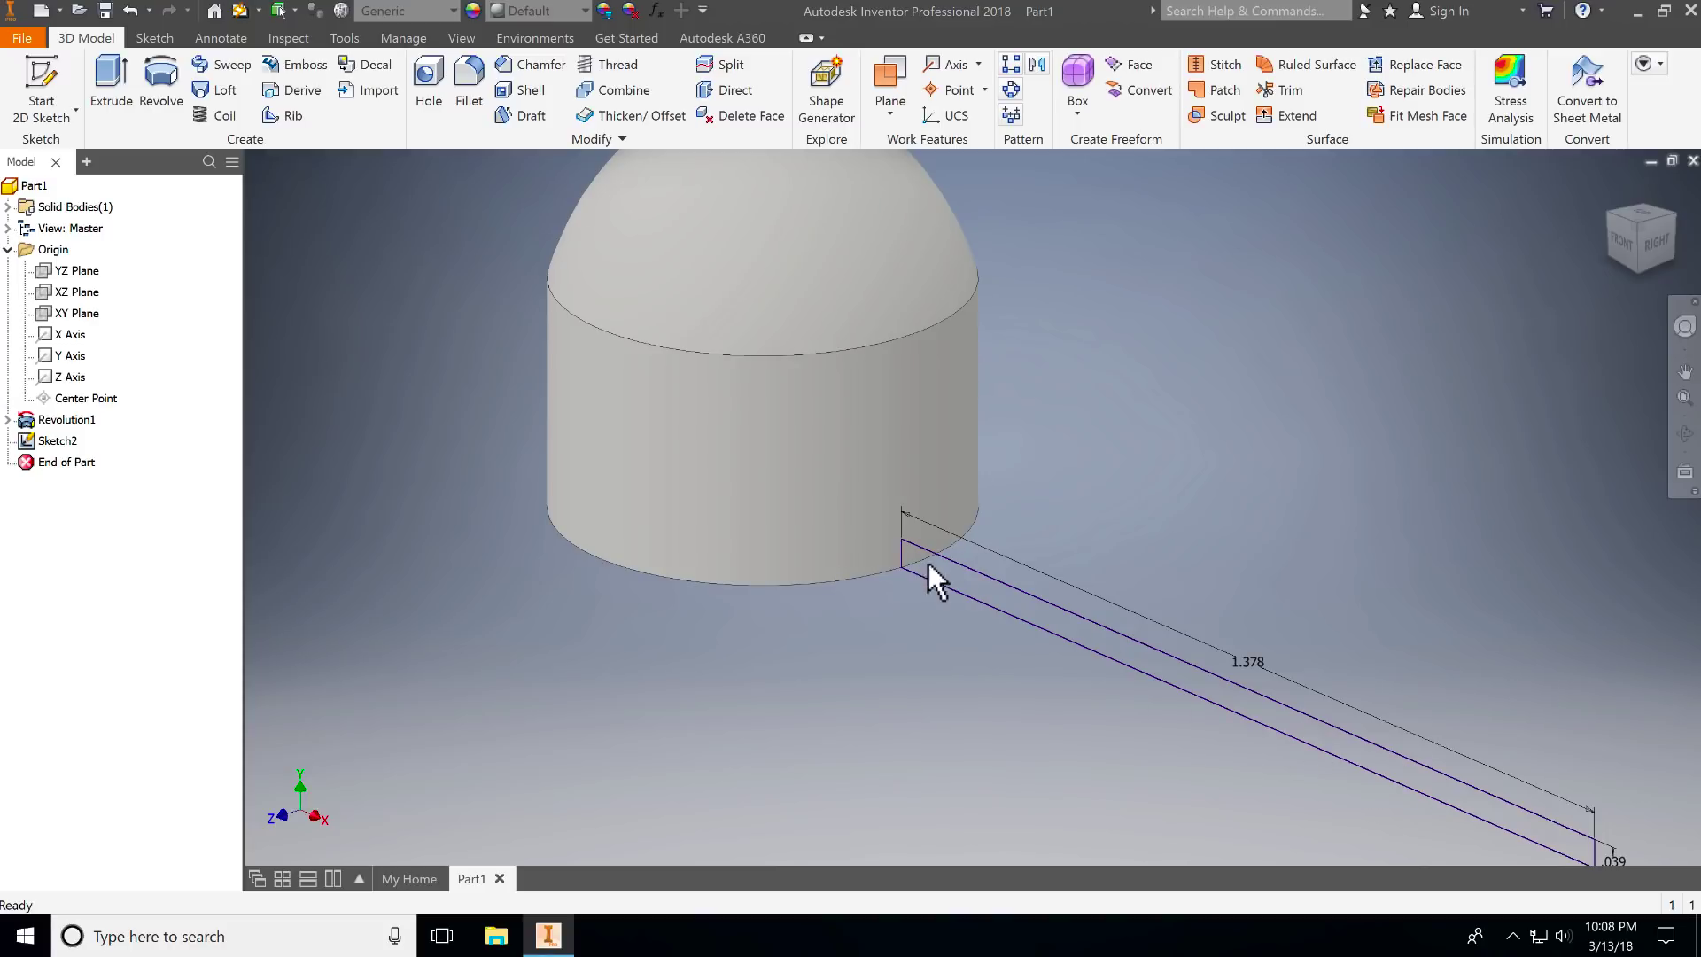
scroll(889, 557, up, 4)
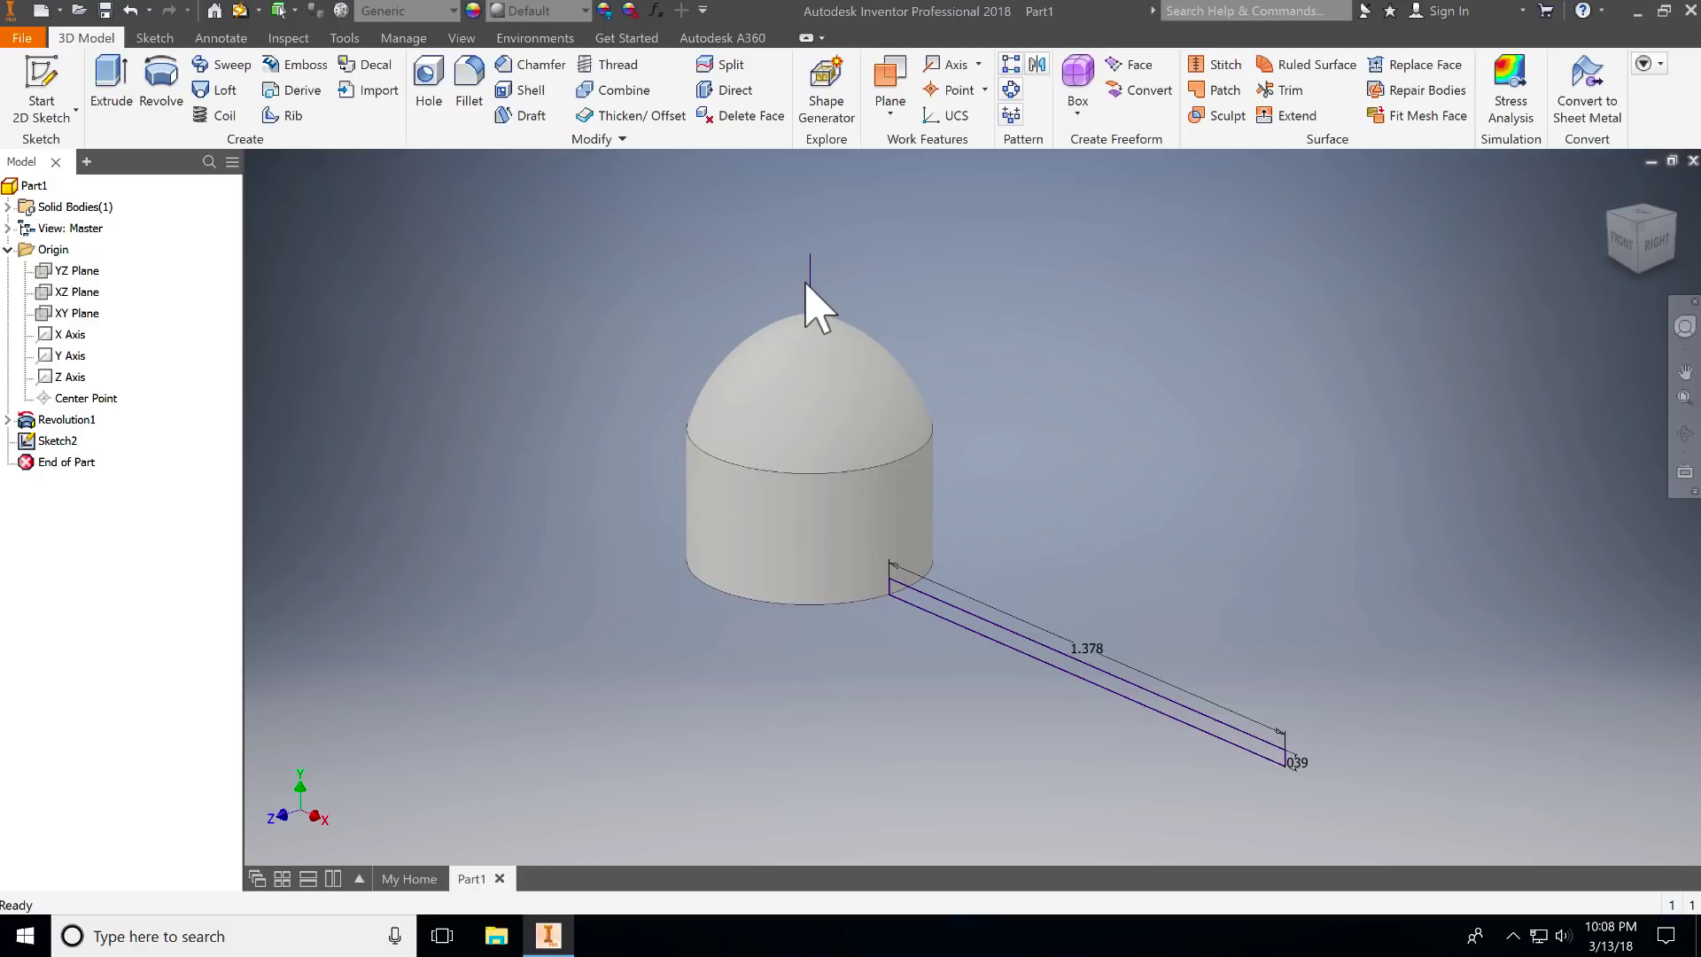
scroll(672, 357, down, 1)
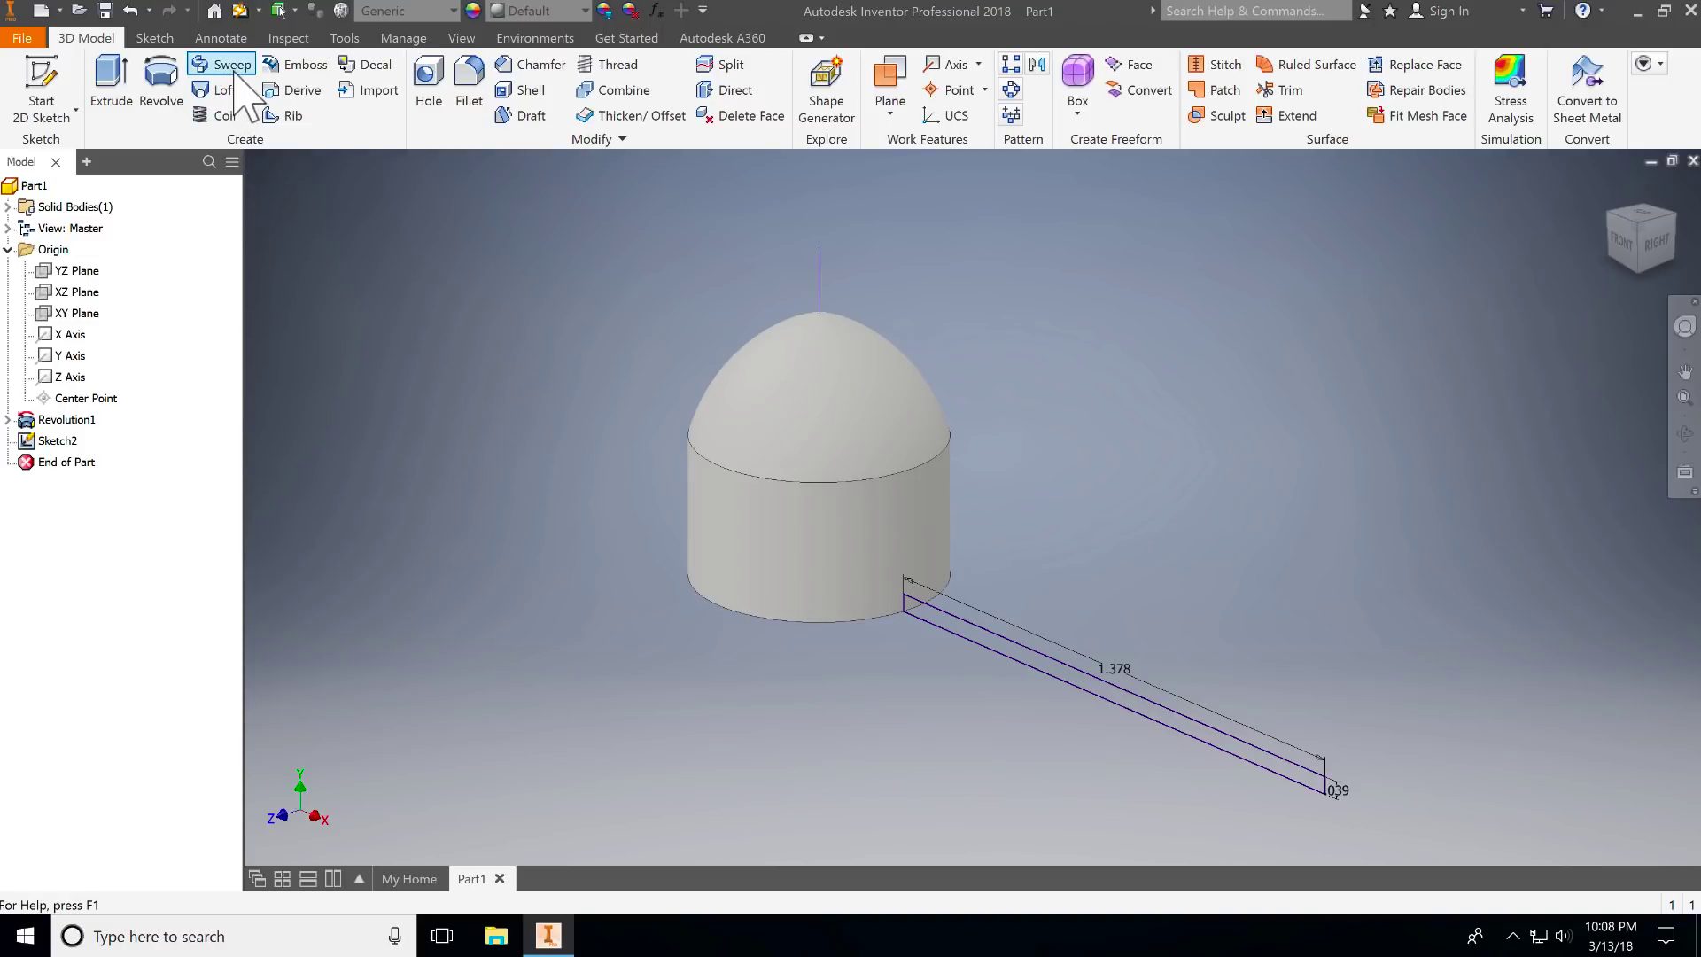
Step: Set up a coil on the strip profile around the vertical line, rising above the hub
click(1076, 111)
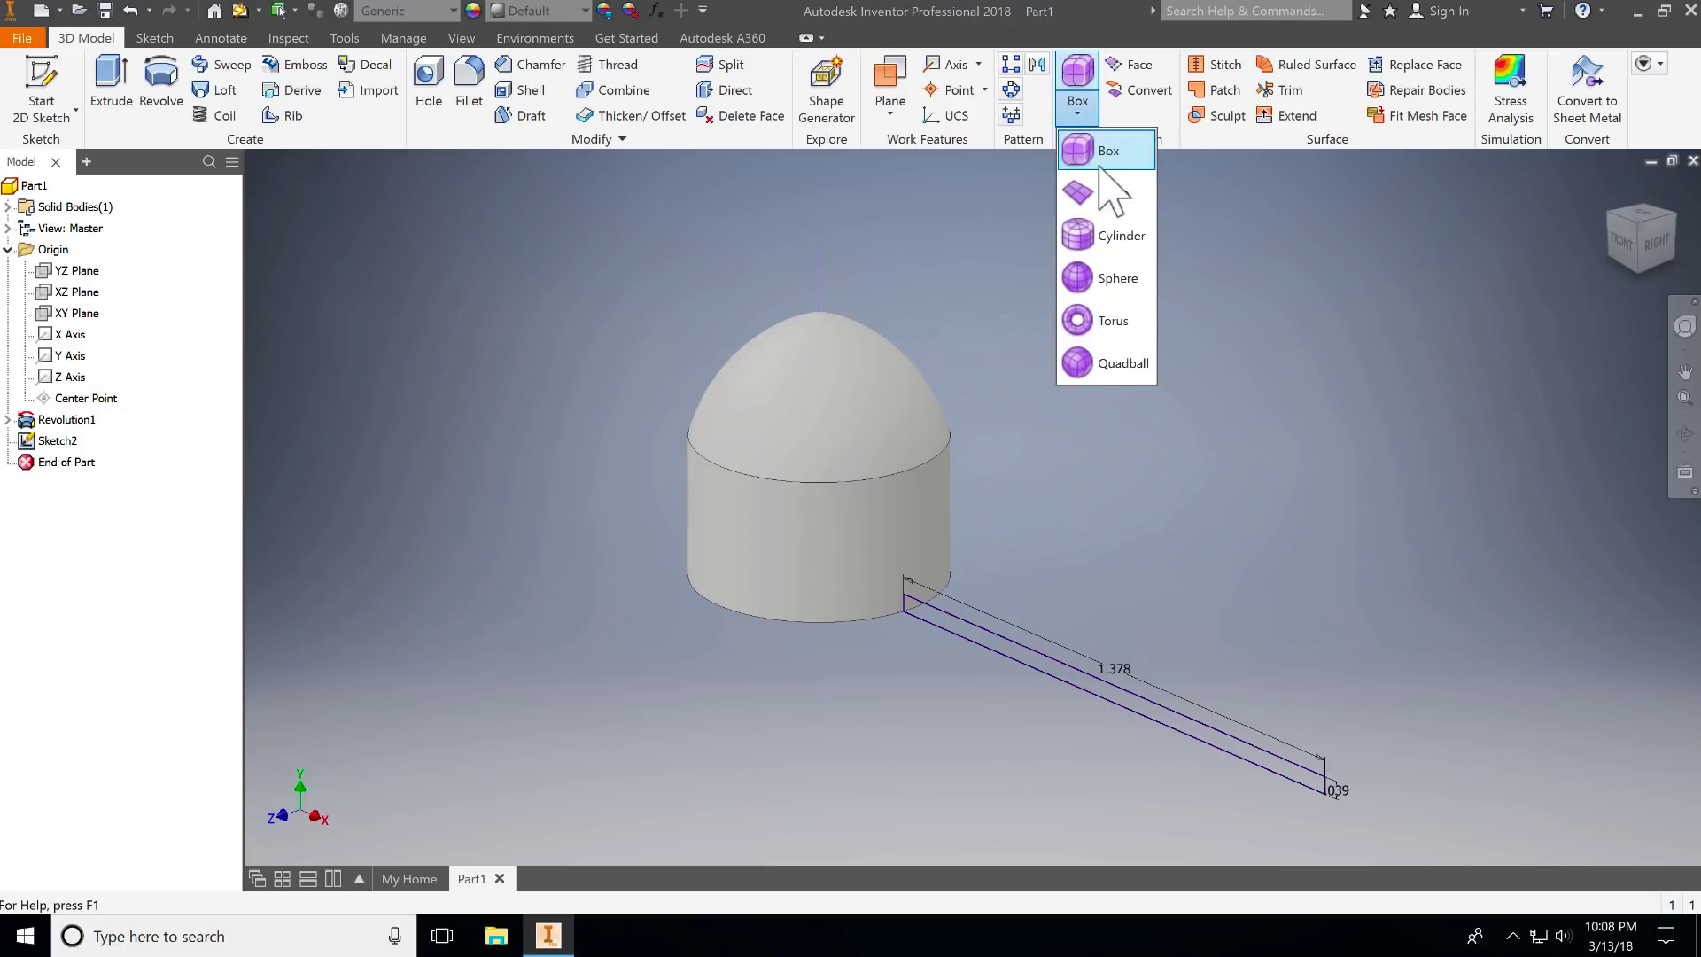
click(497, 309)
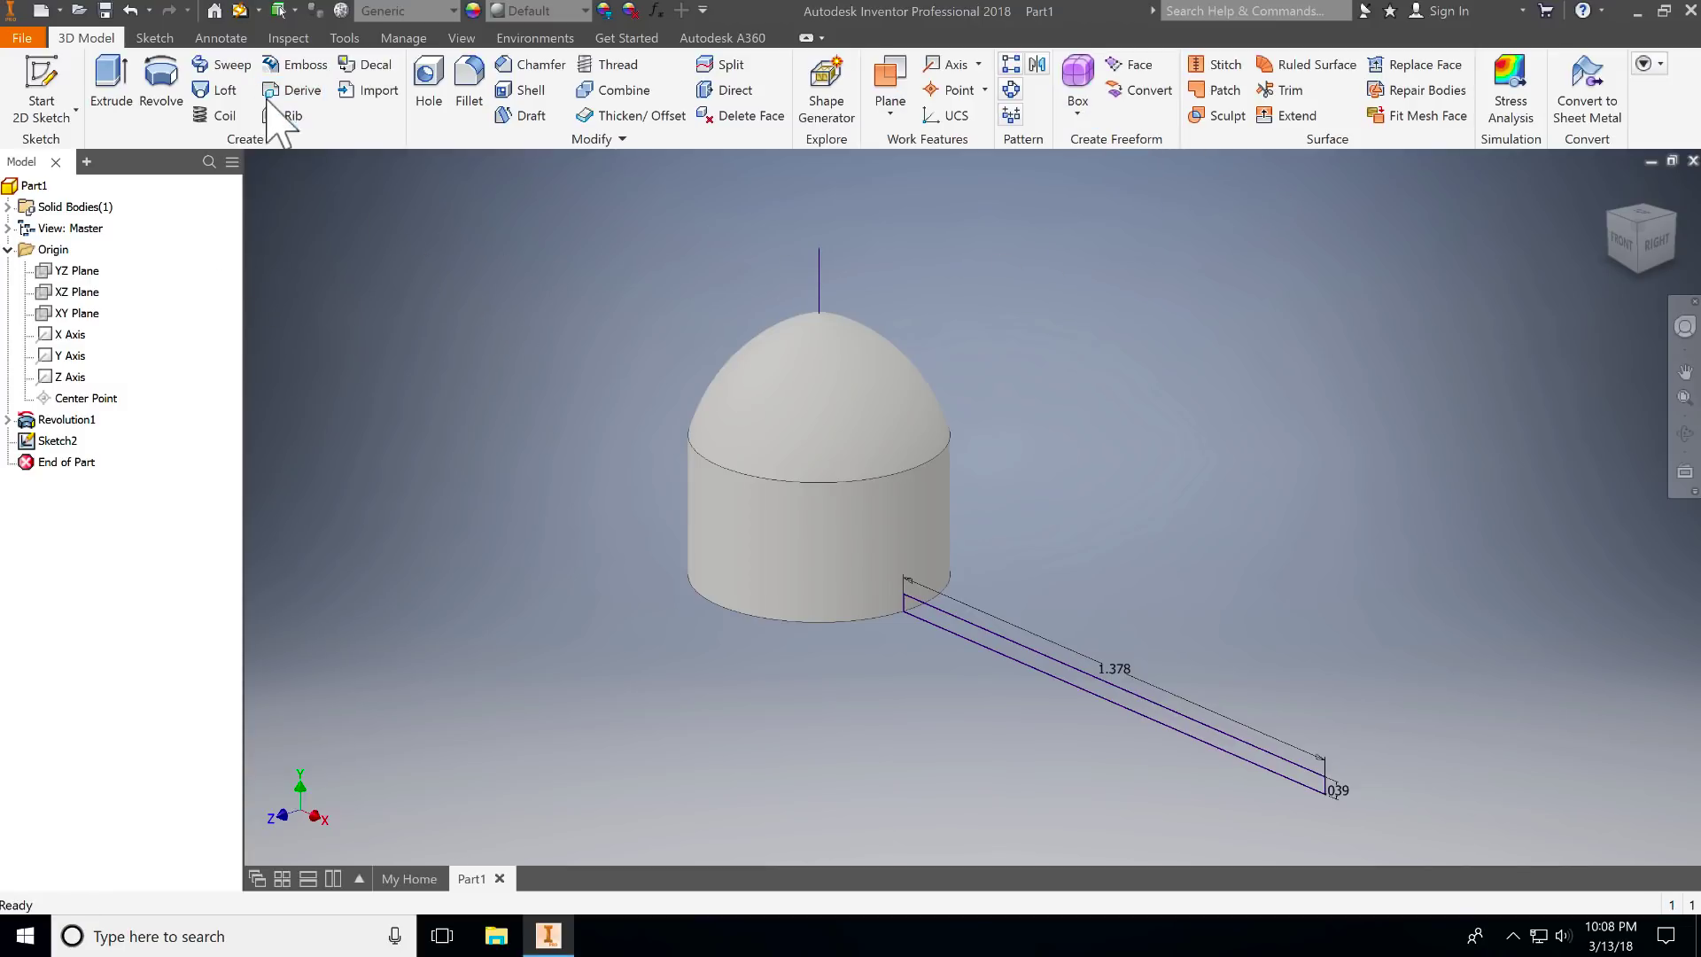
click(202, 118)
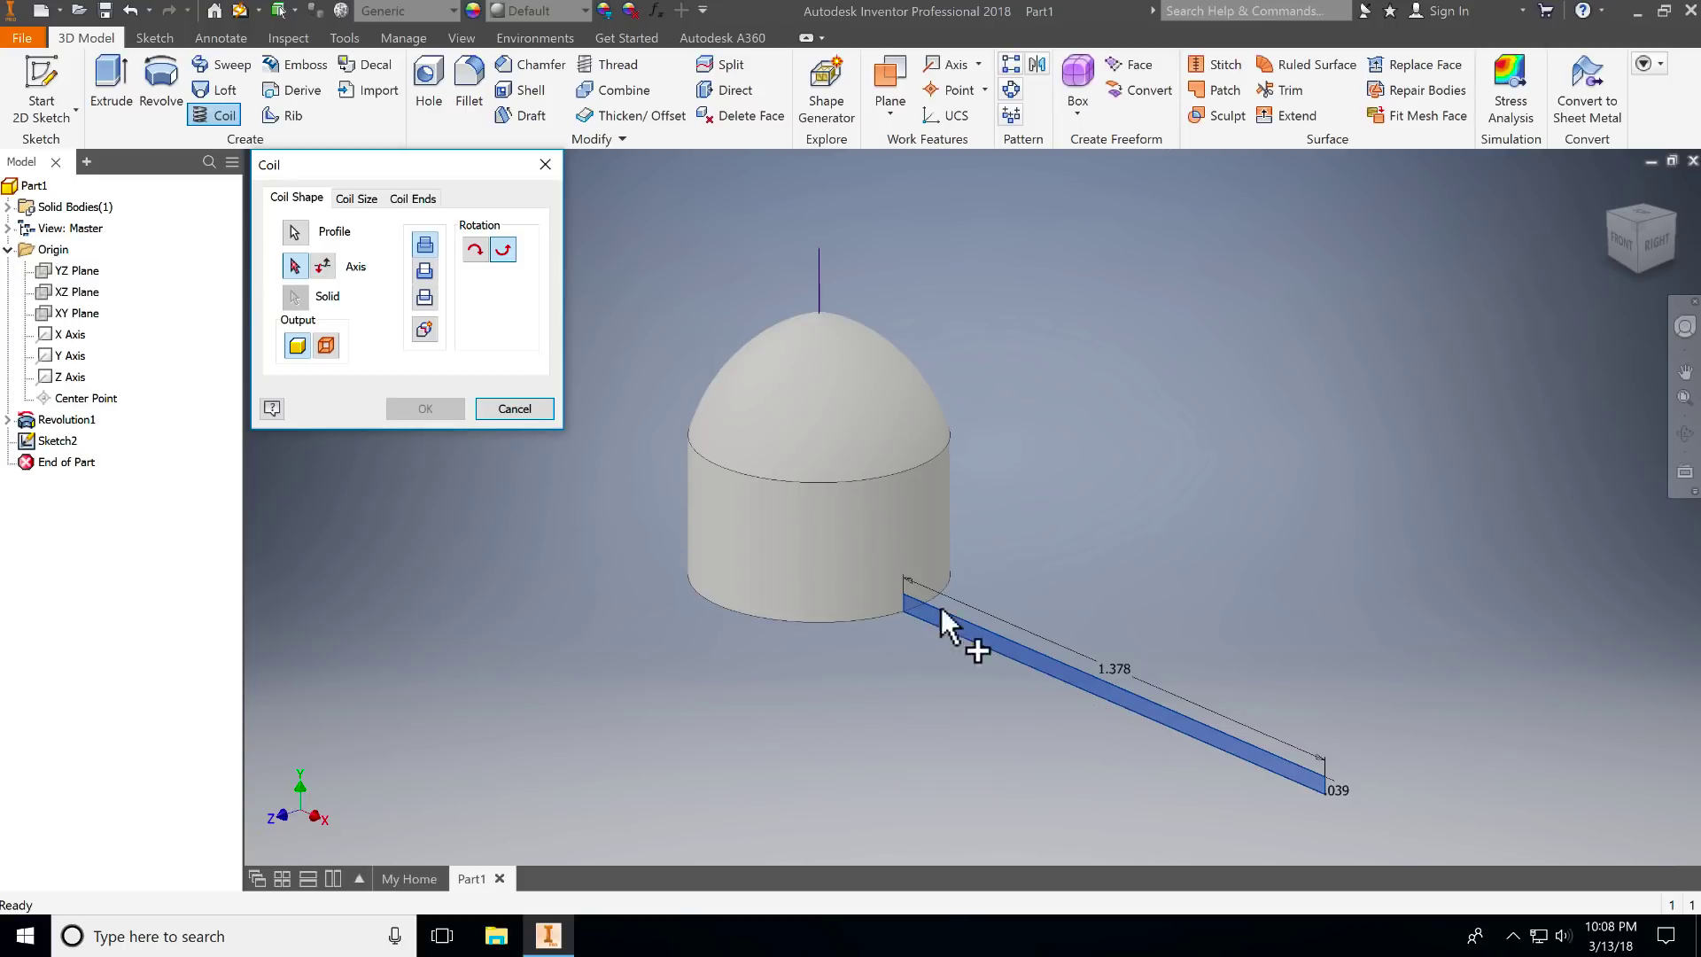
click(818, 274)
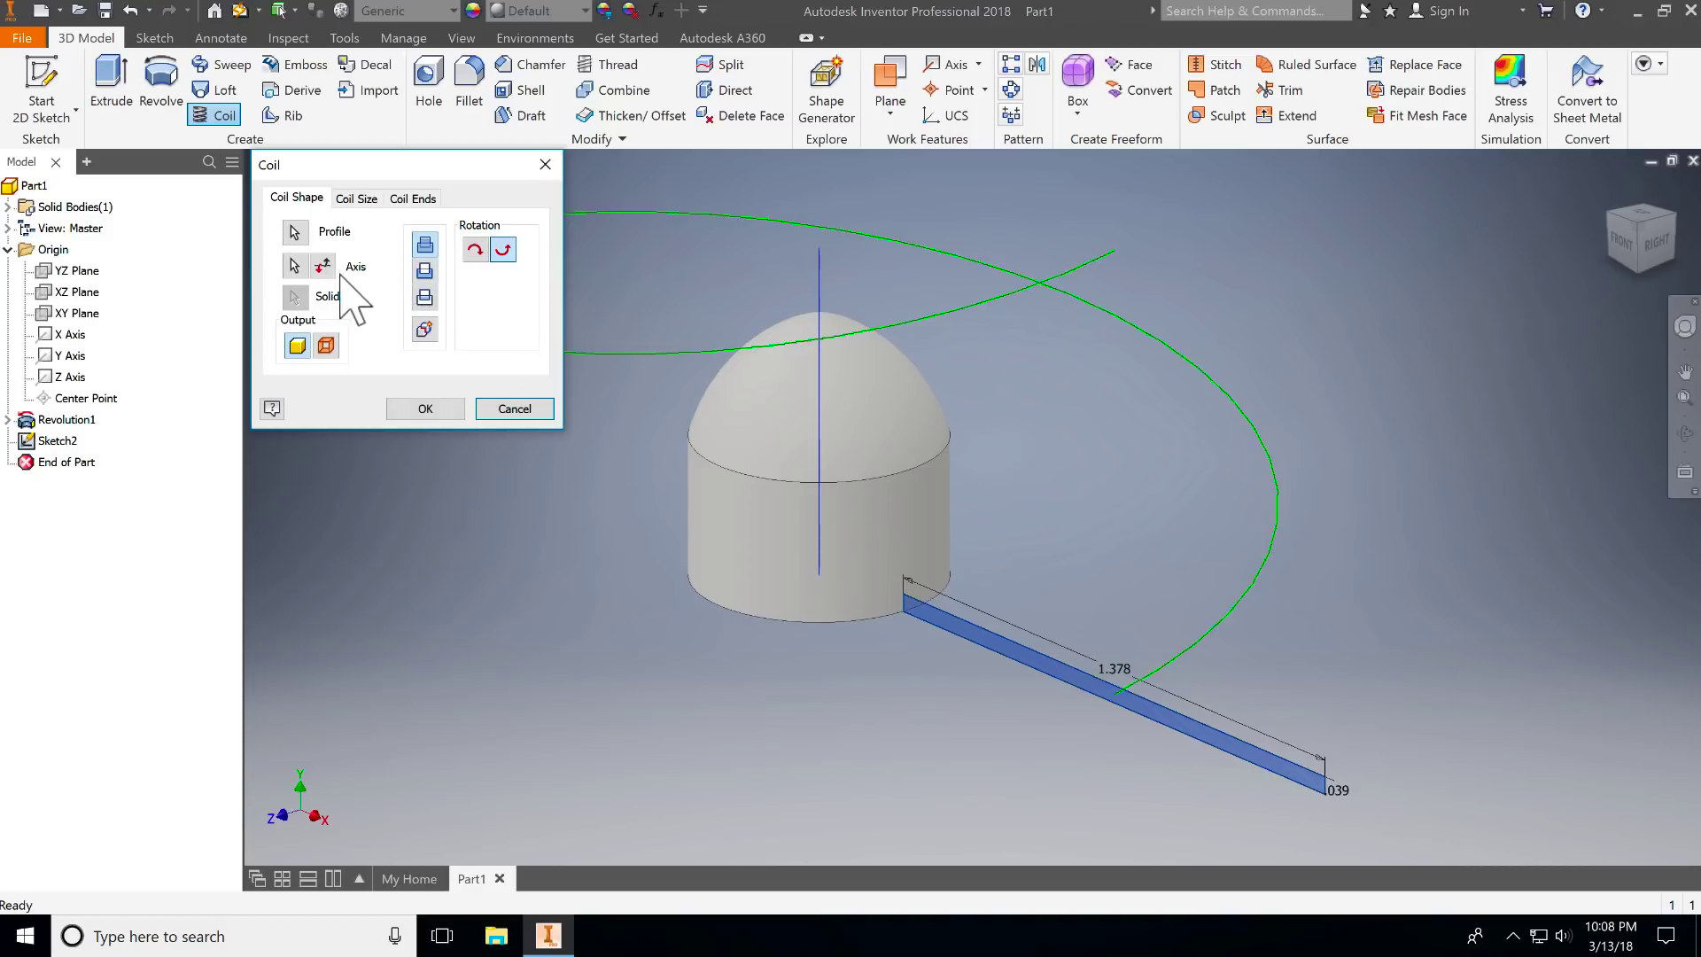
click(323, 266)
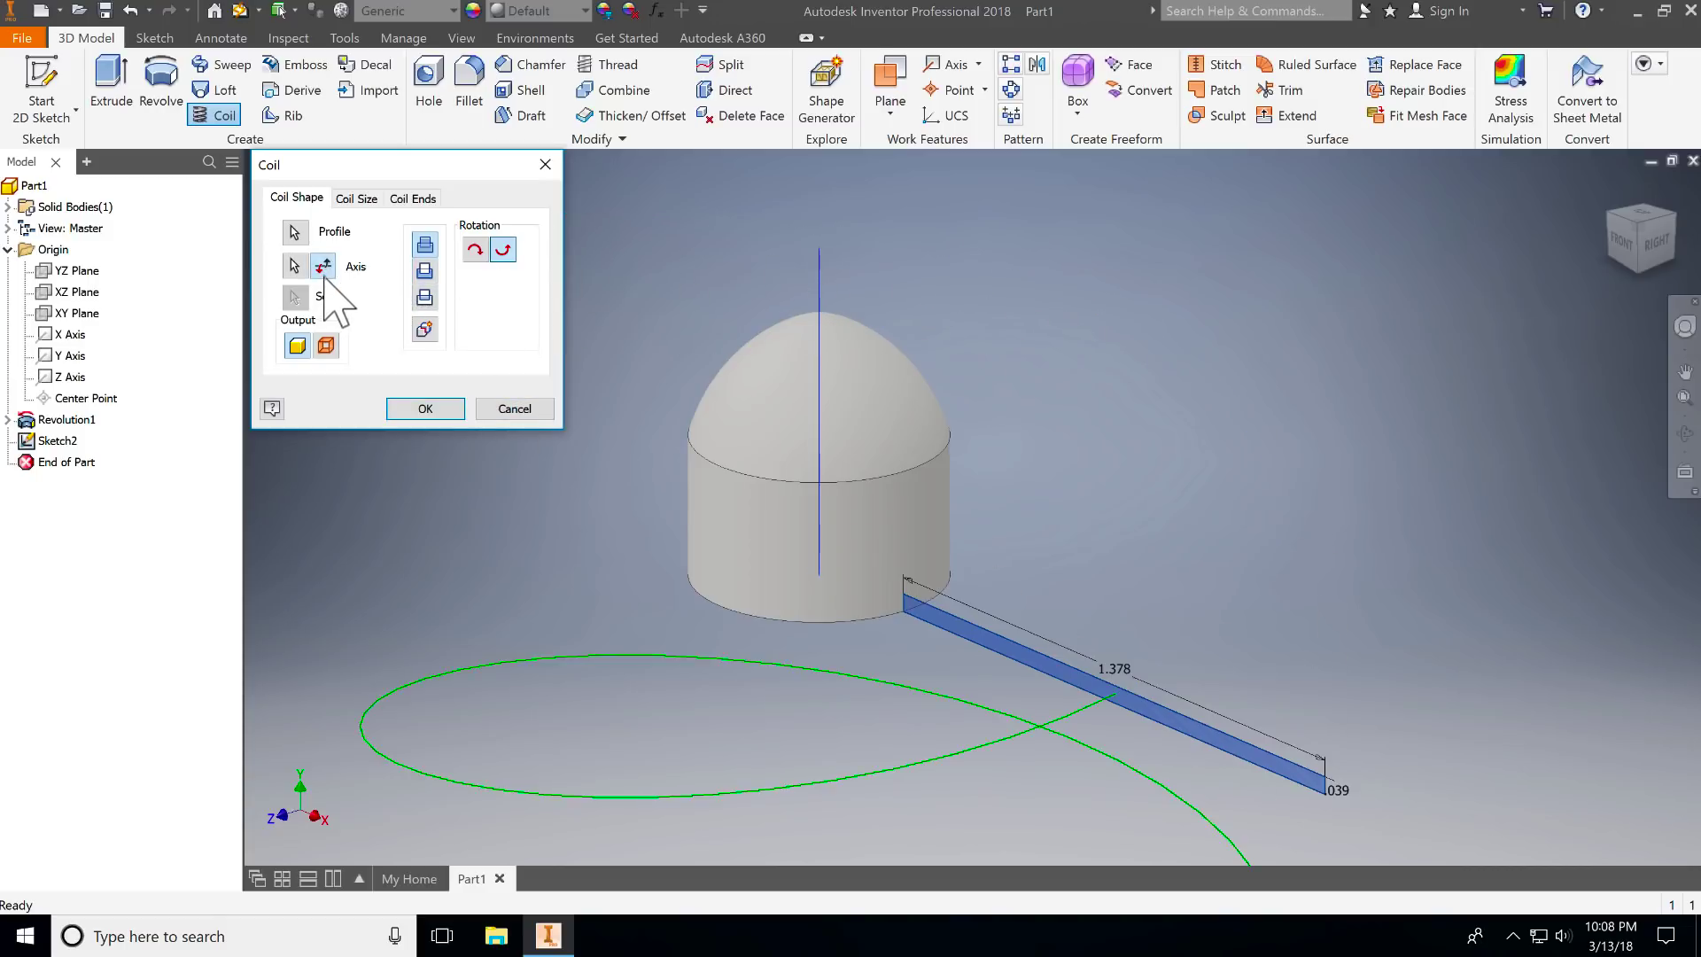
click(325, 265)
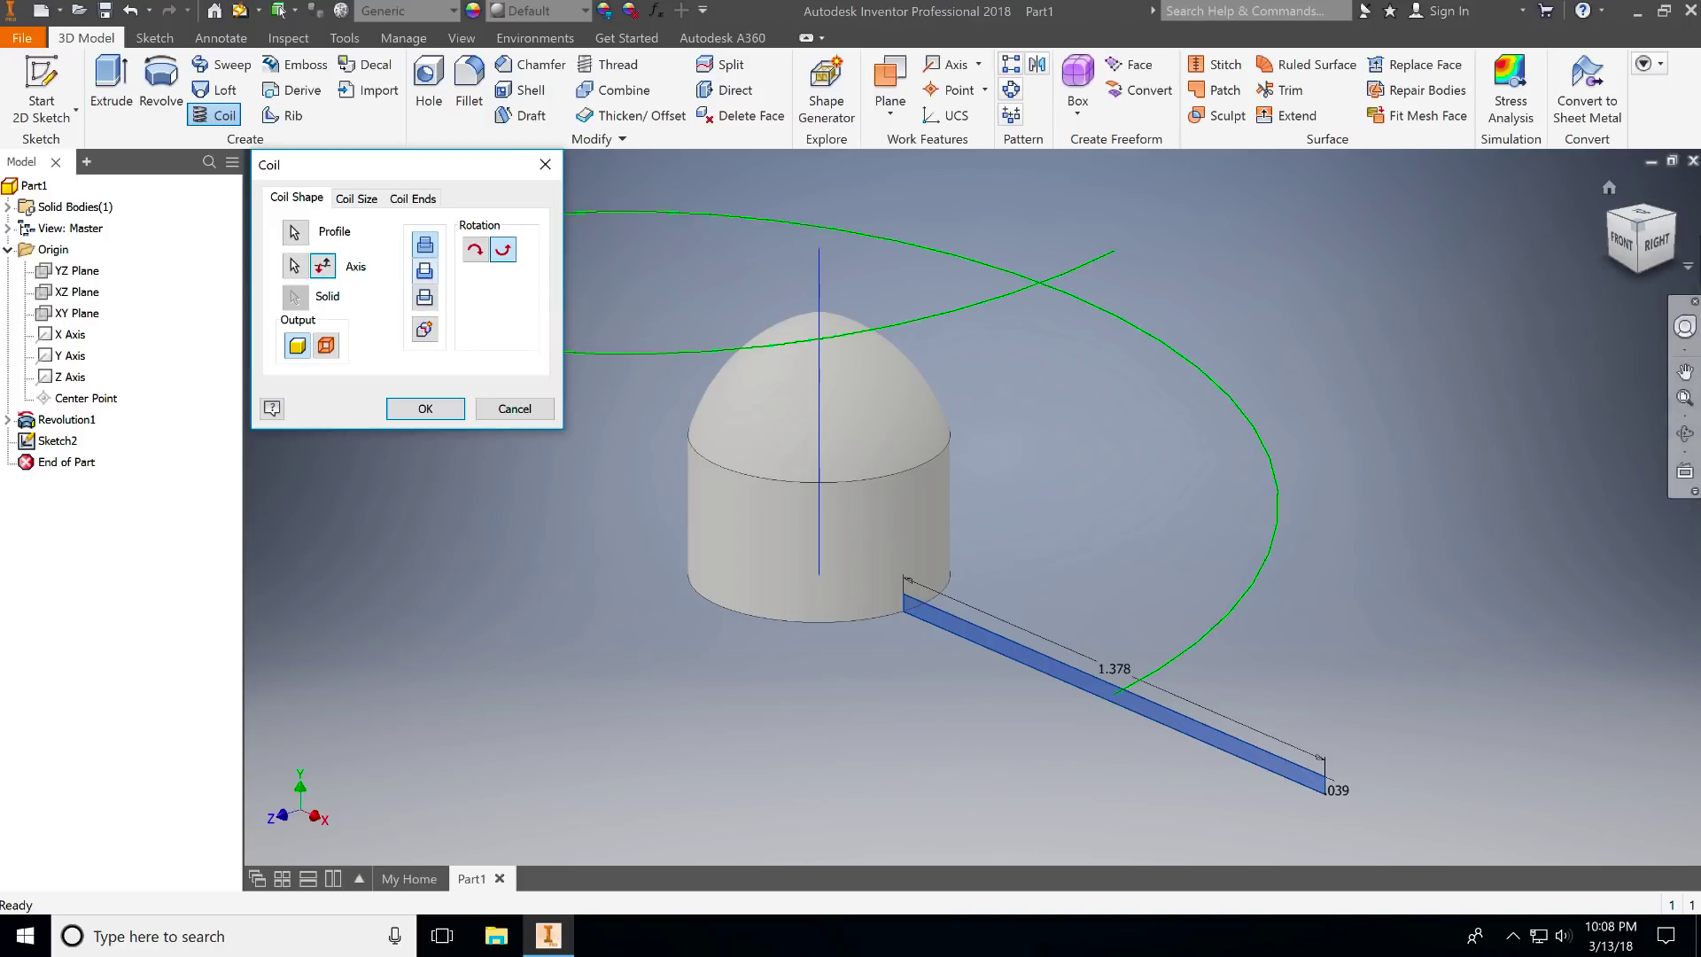
Step: Give the coil 1/10 revolution and 2.75 pitch, and create the blade
click(349, 201)
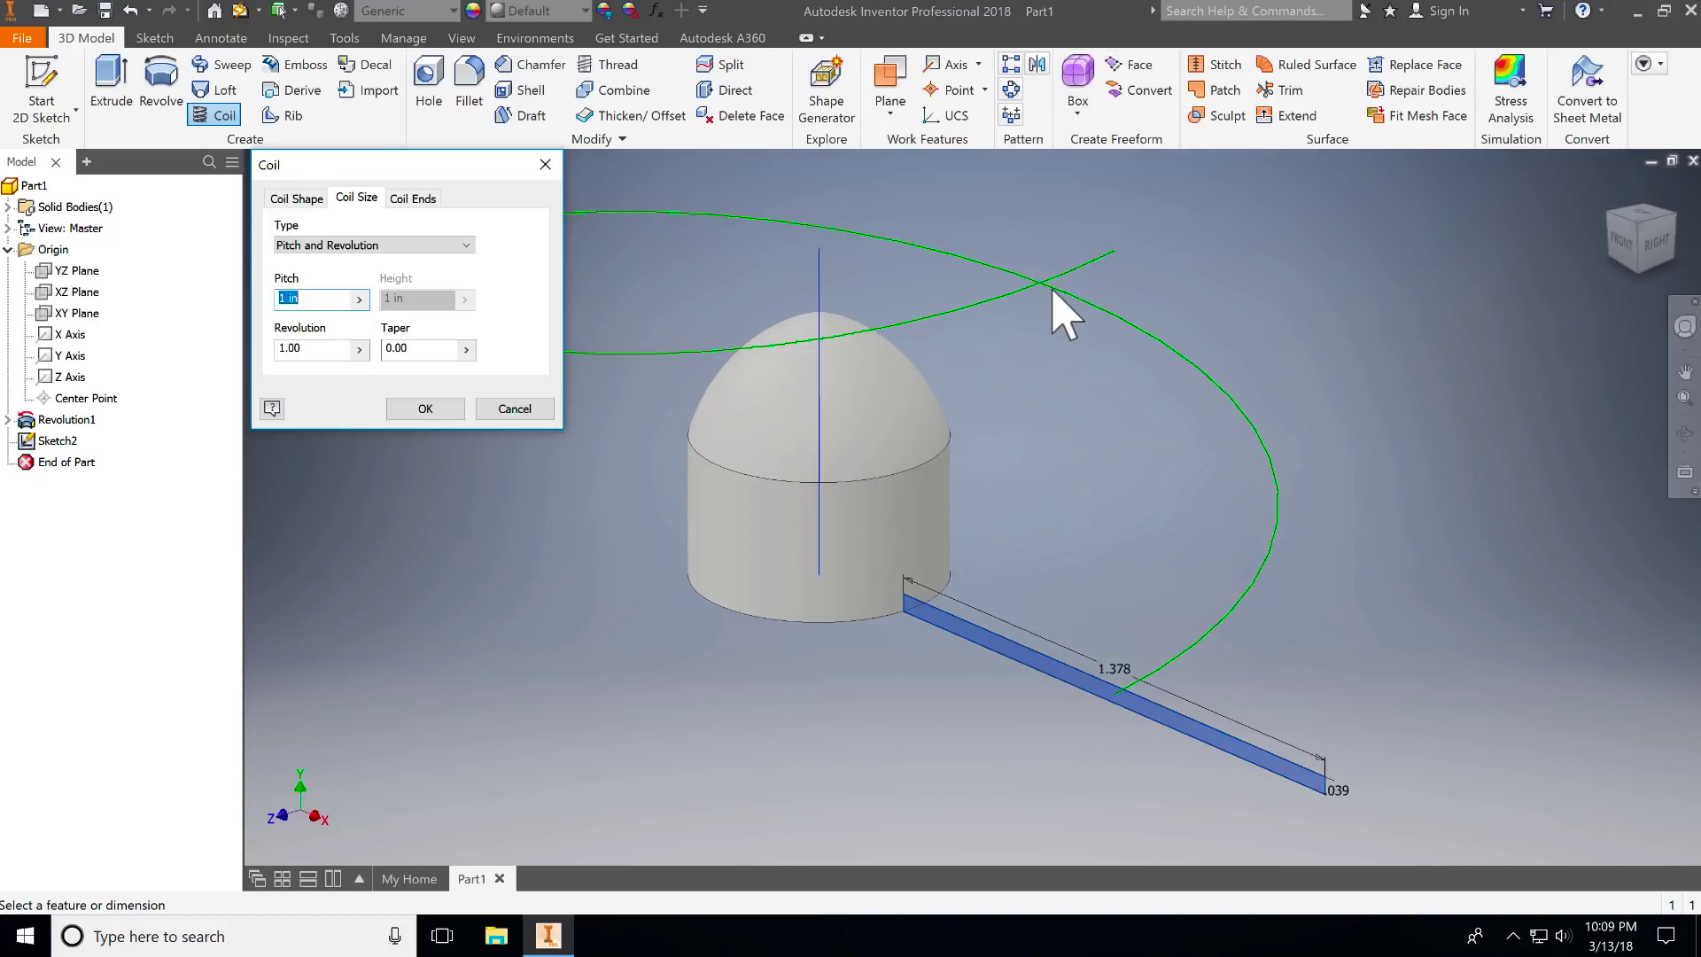
click(334, 351)
text(1/10)
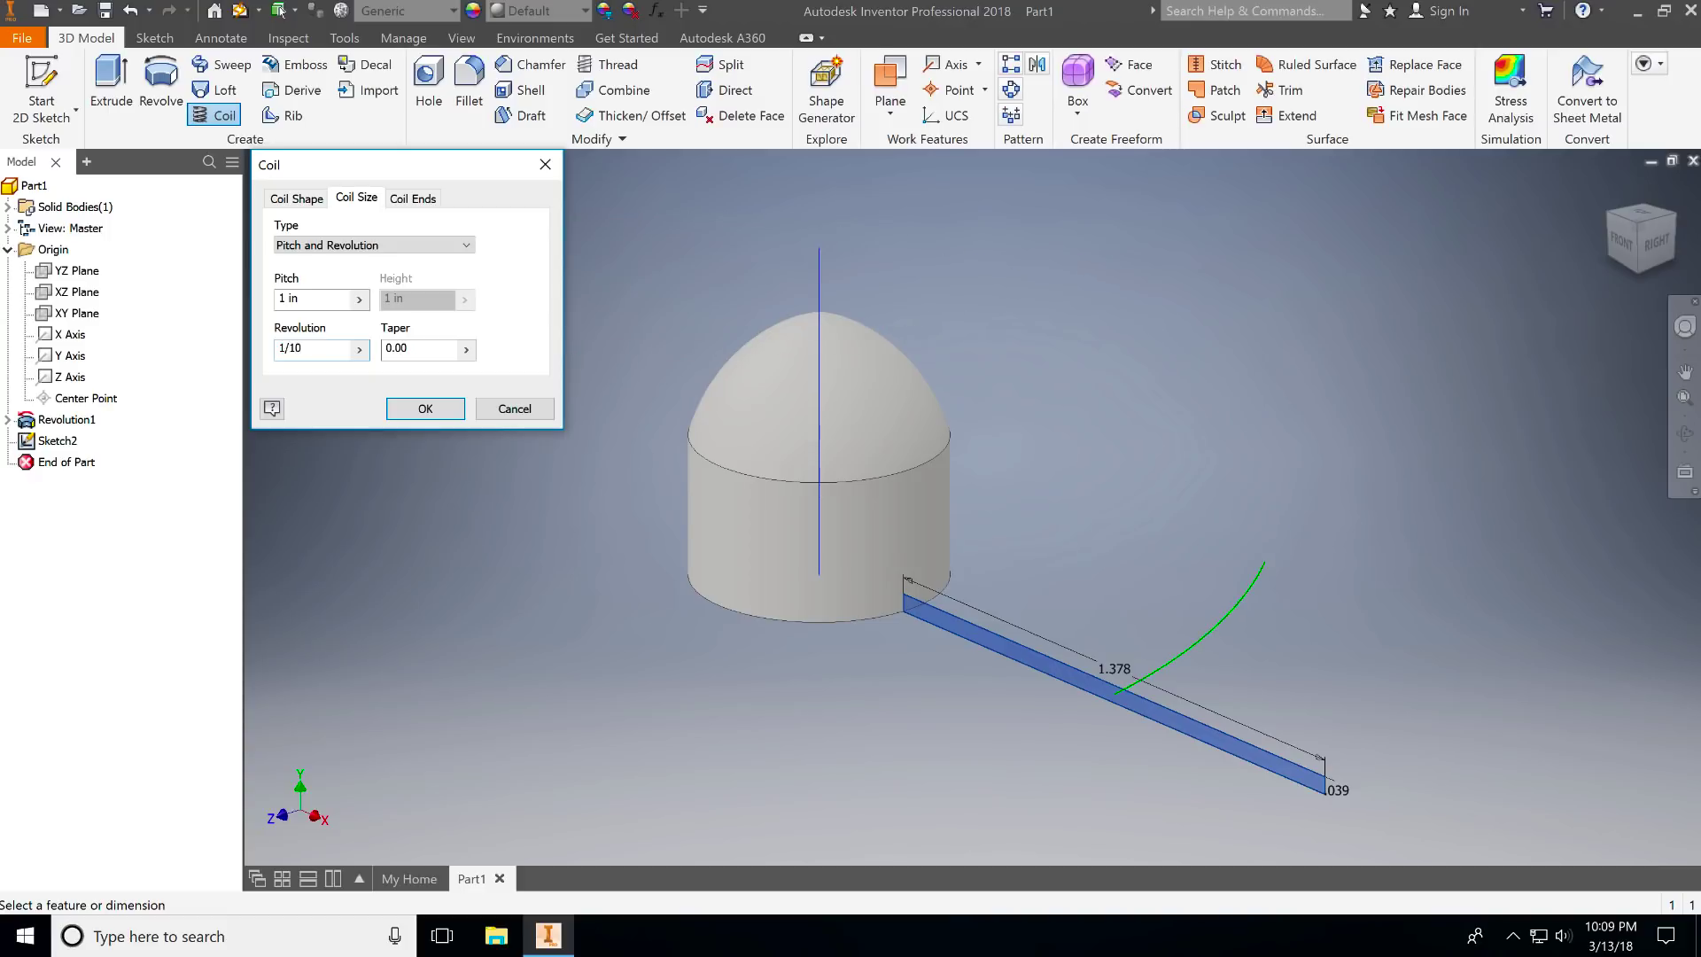
click(1625, 237)
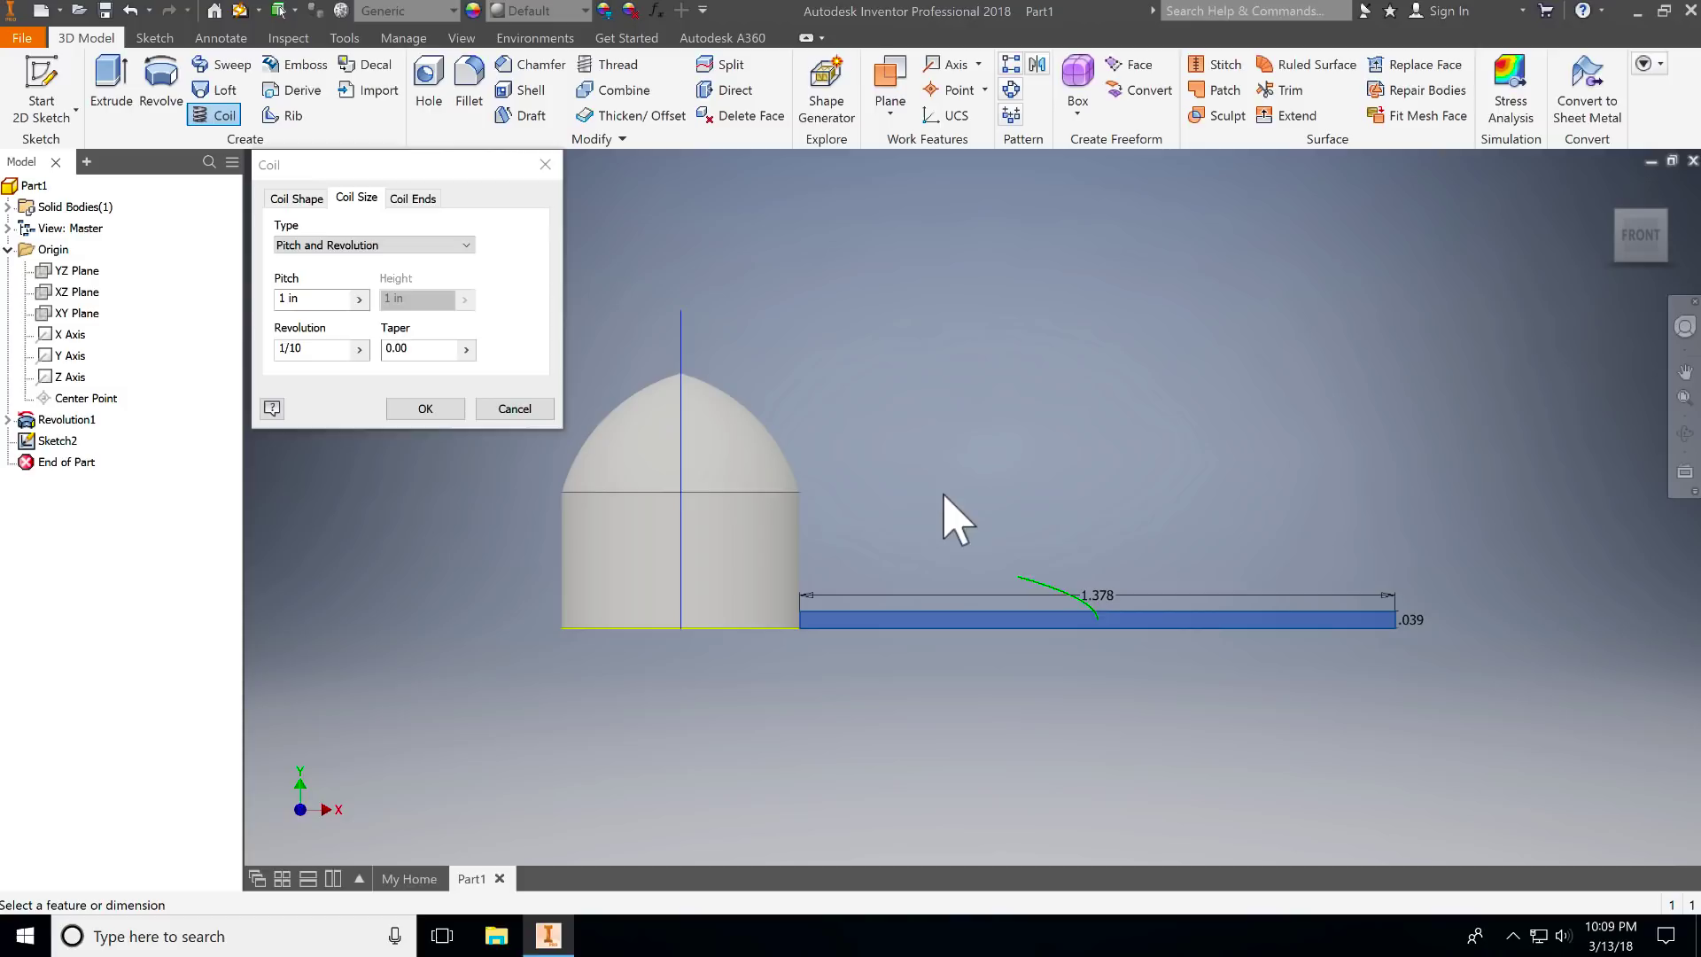
click(315, 317)
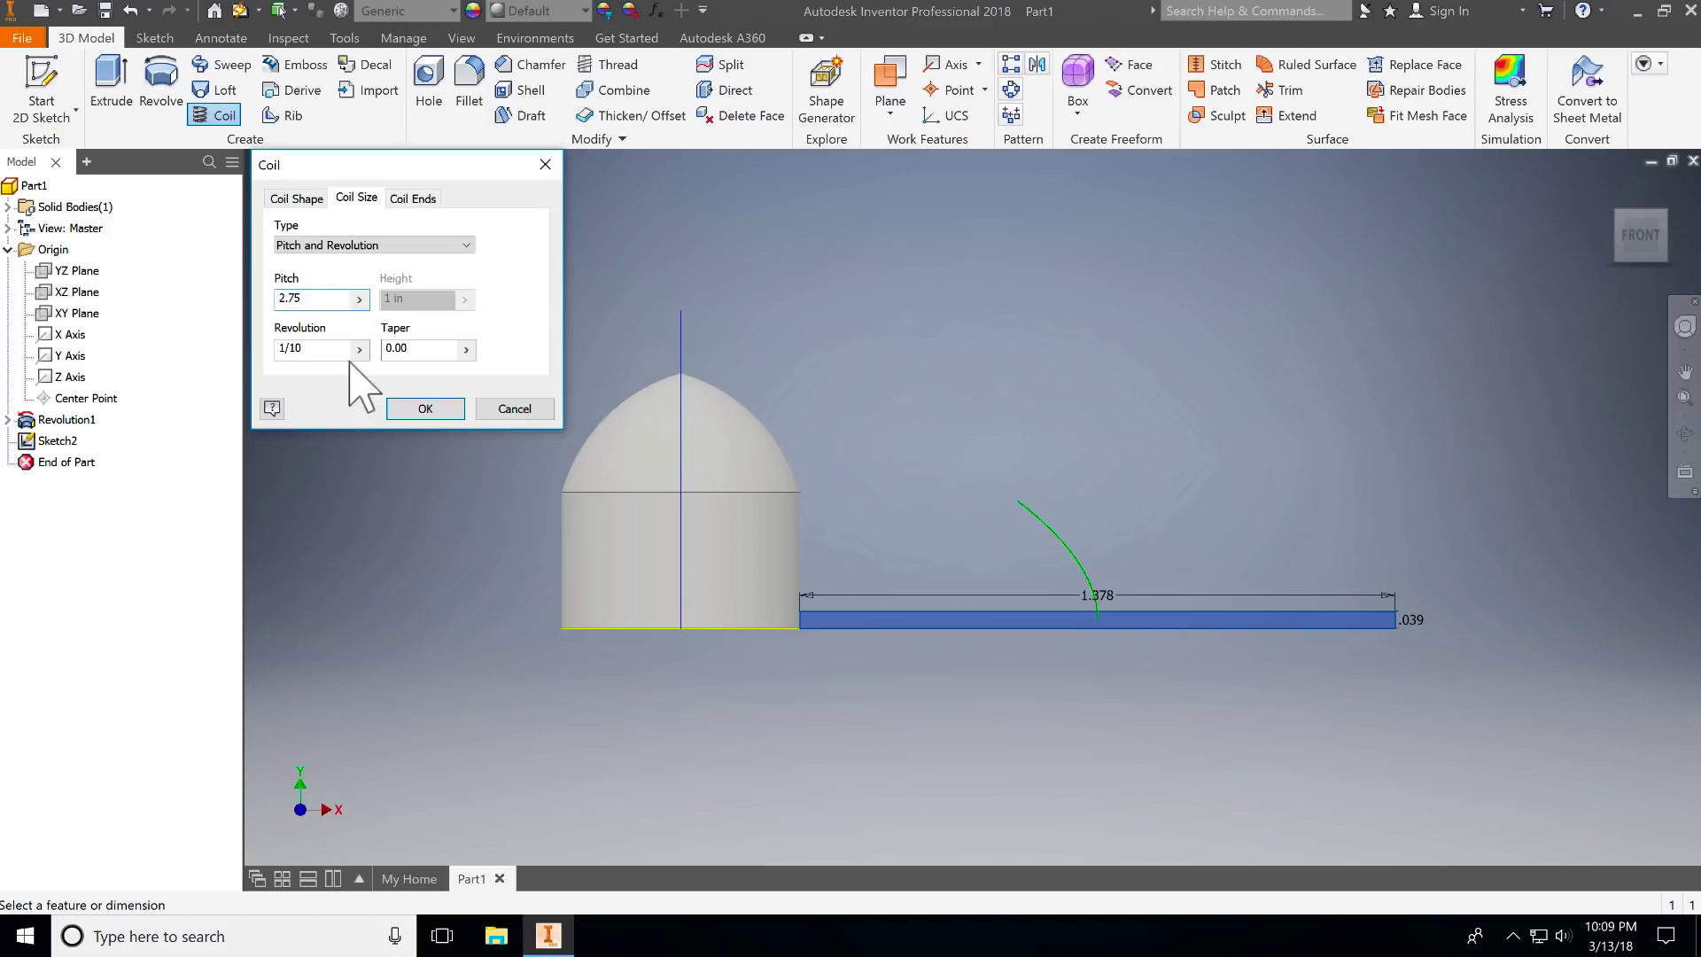
click(419, 408)
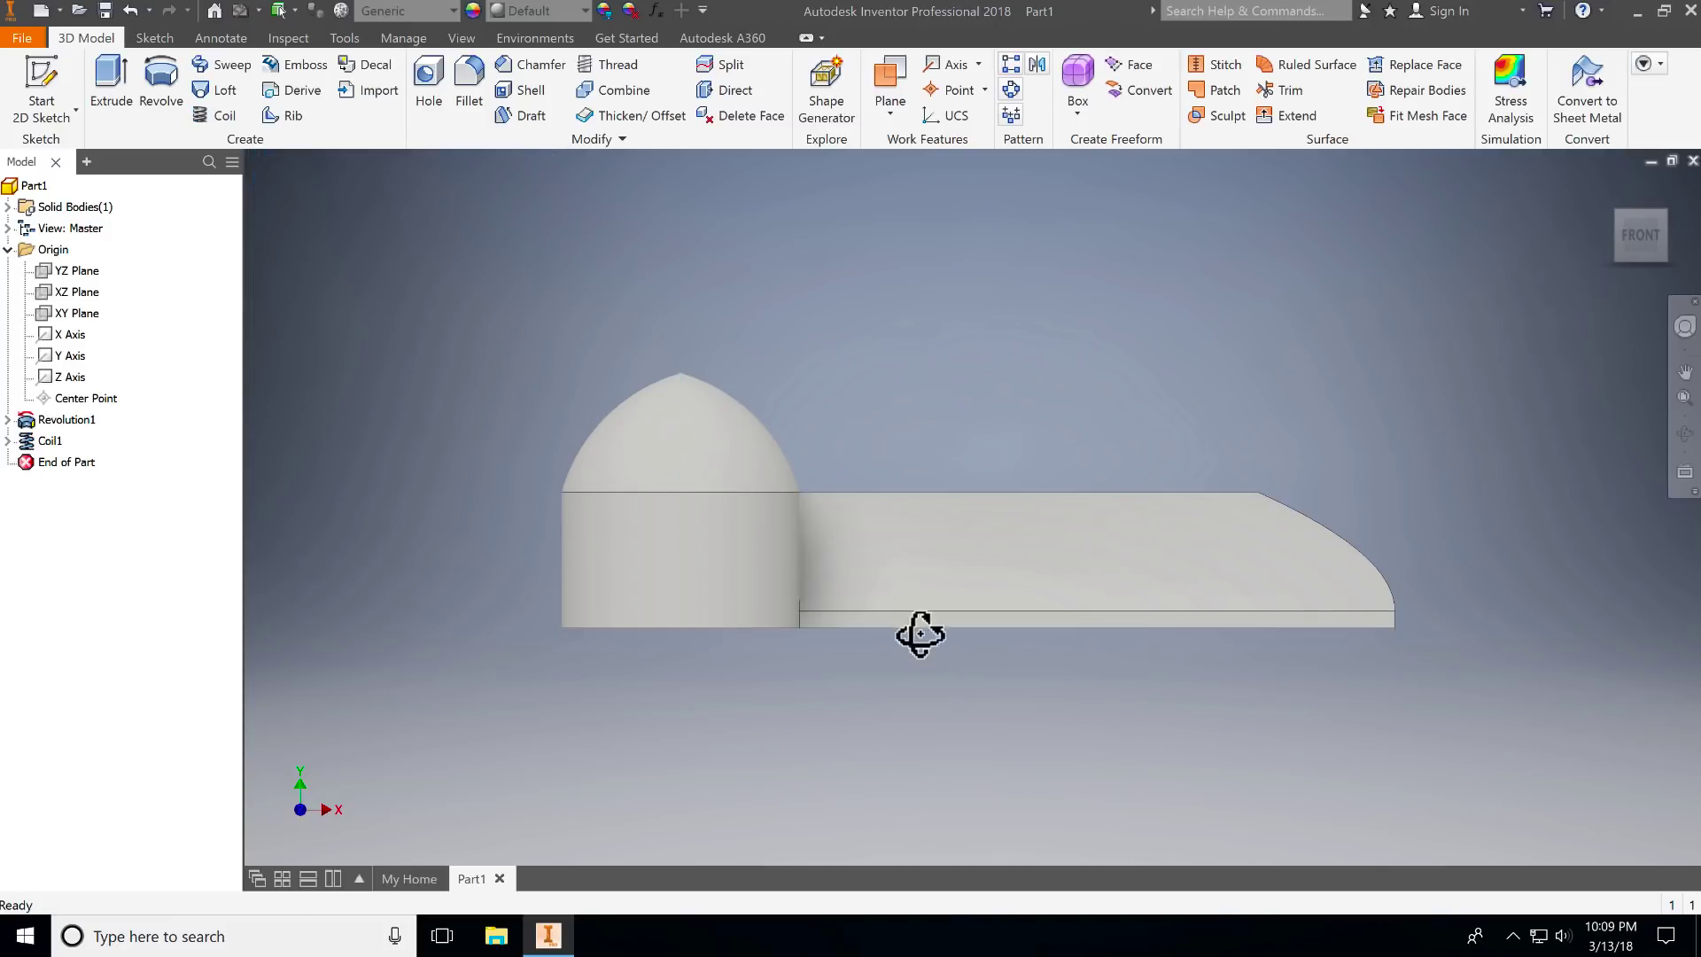
Step: Orbit and zoom to an angled view of the twisted blade, centring the part
shift+middle_drag(920, 635, 638, 695)
scroll(1070, 469, up, 6)
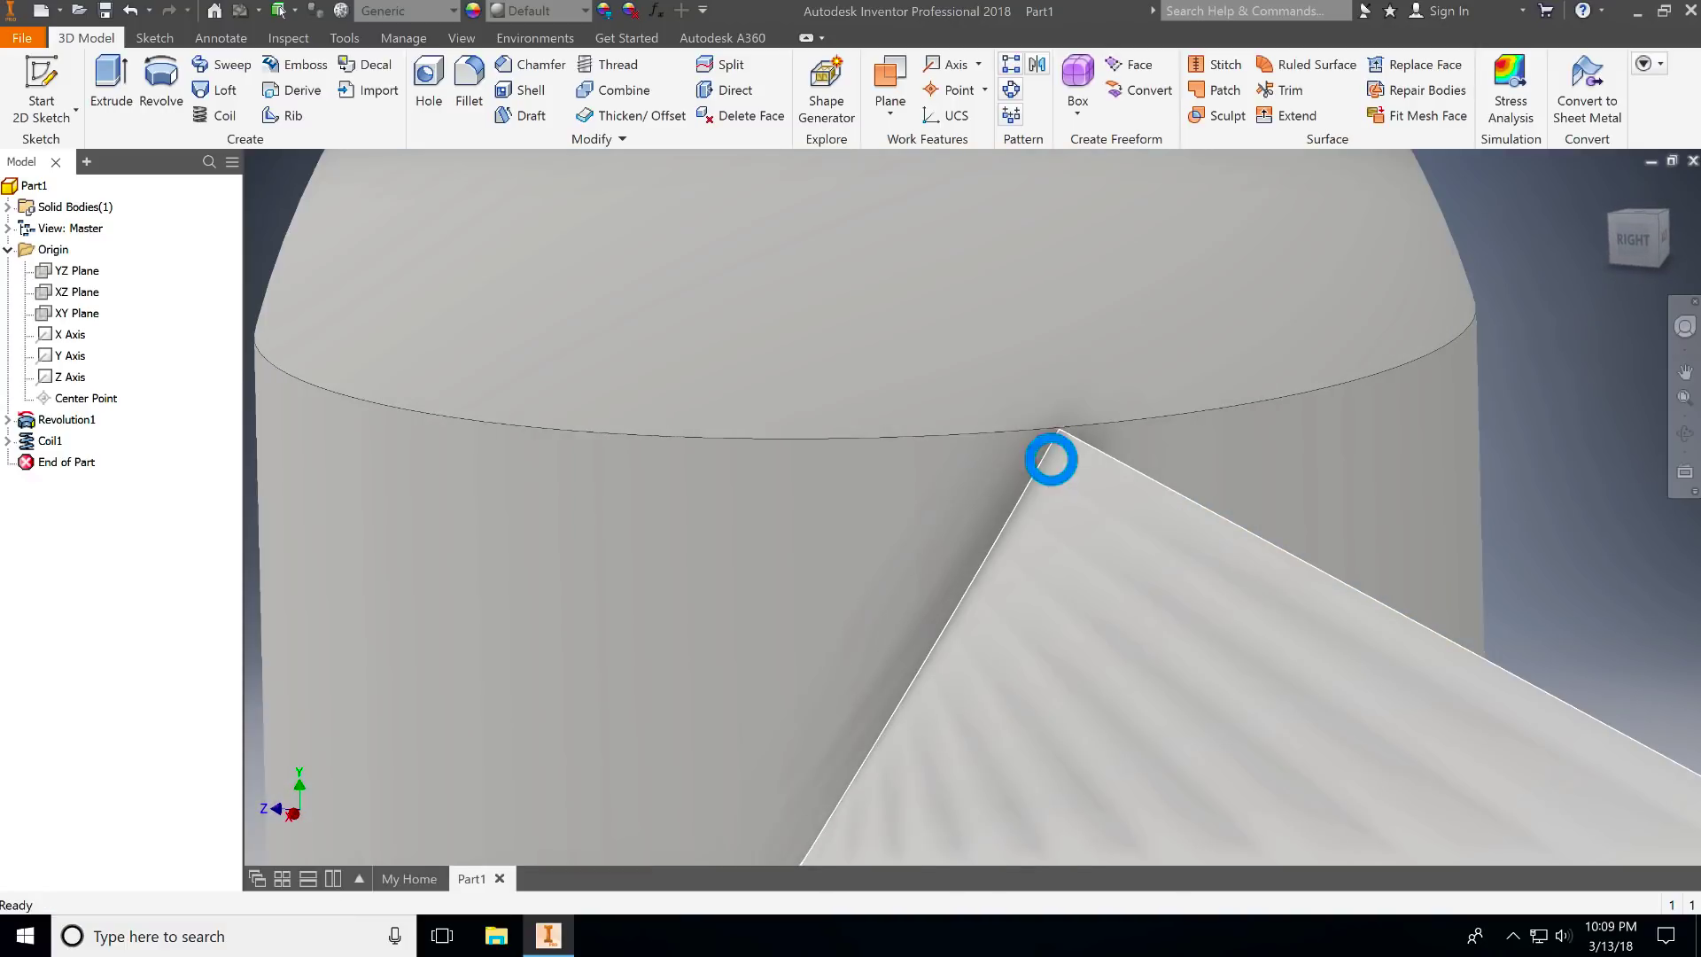
scroll(1084, 432, down, 8)
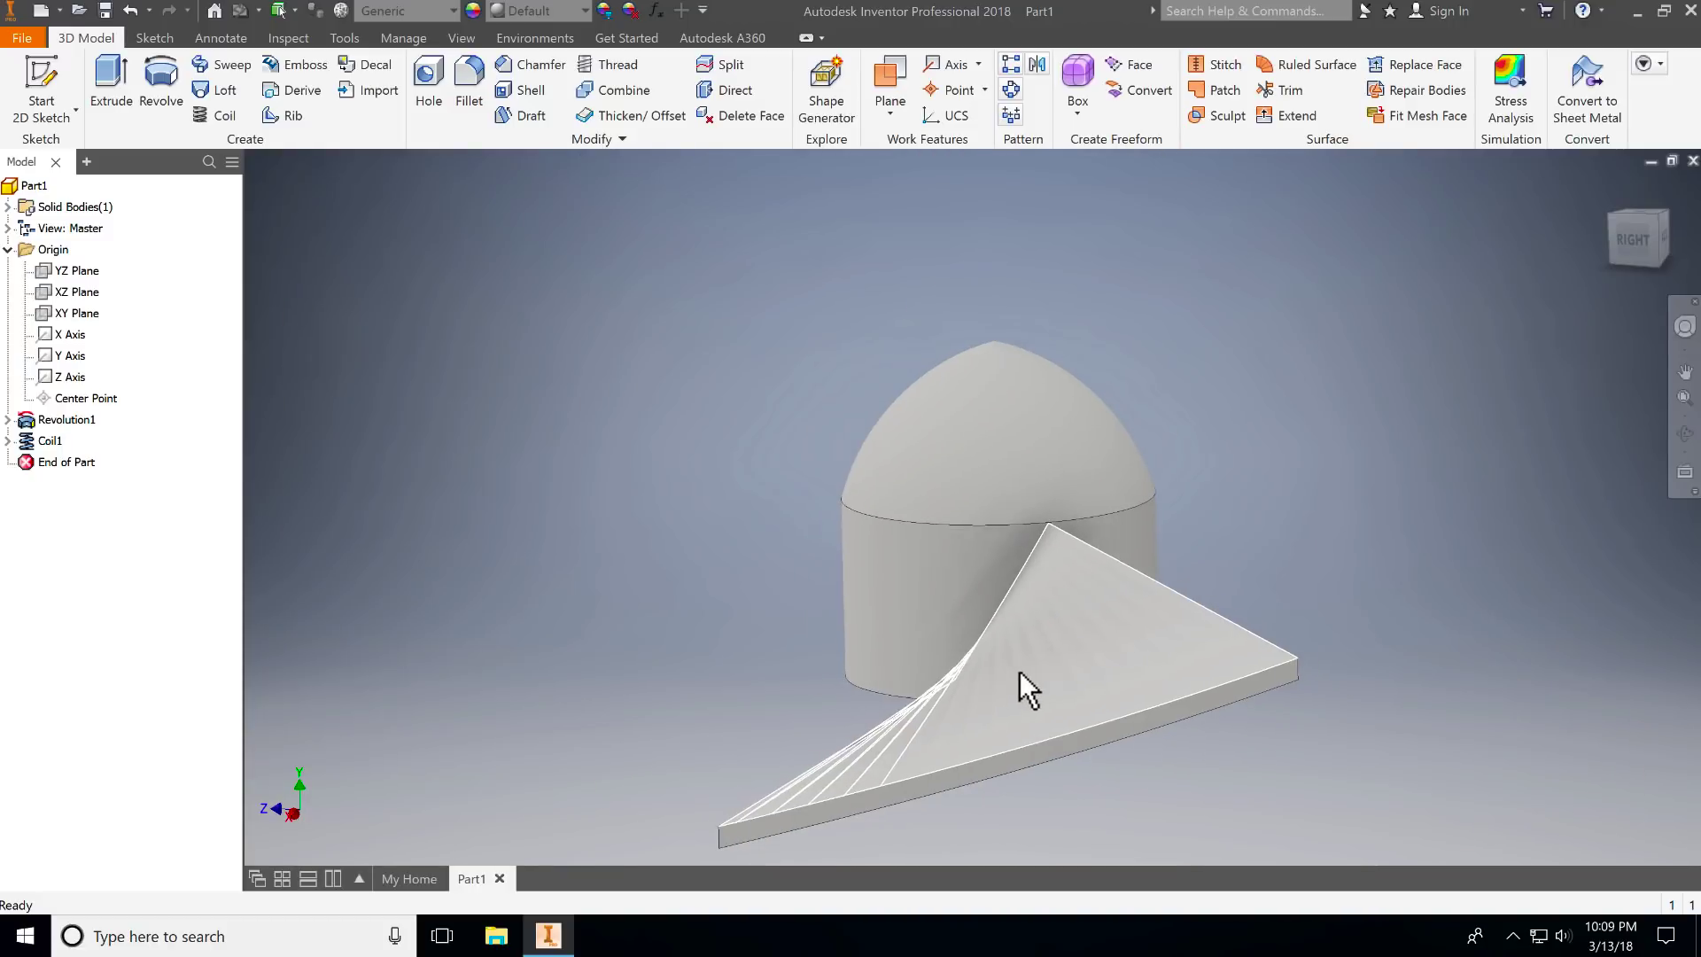
scroll(611, 372, down, 2)
middle_drag(589, 372, 596, 277)
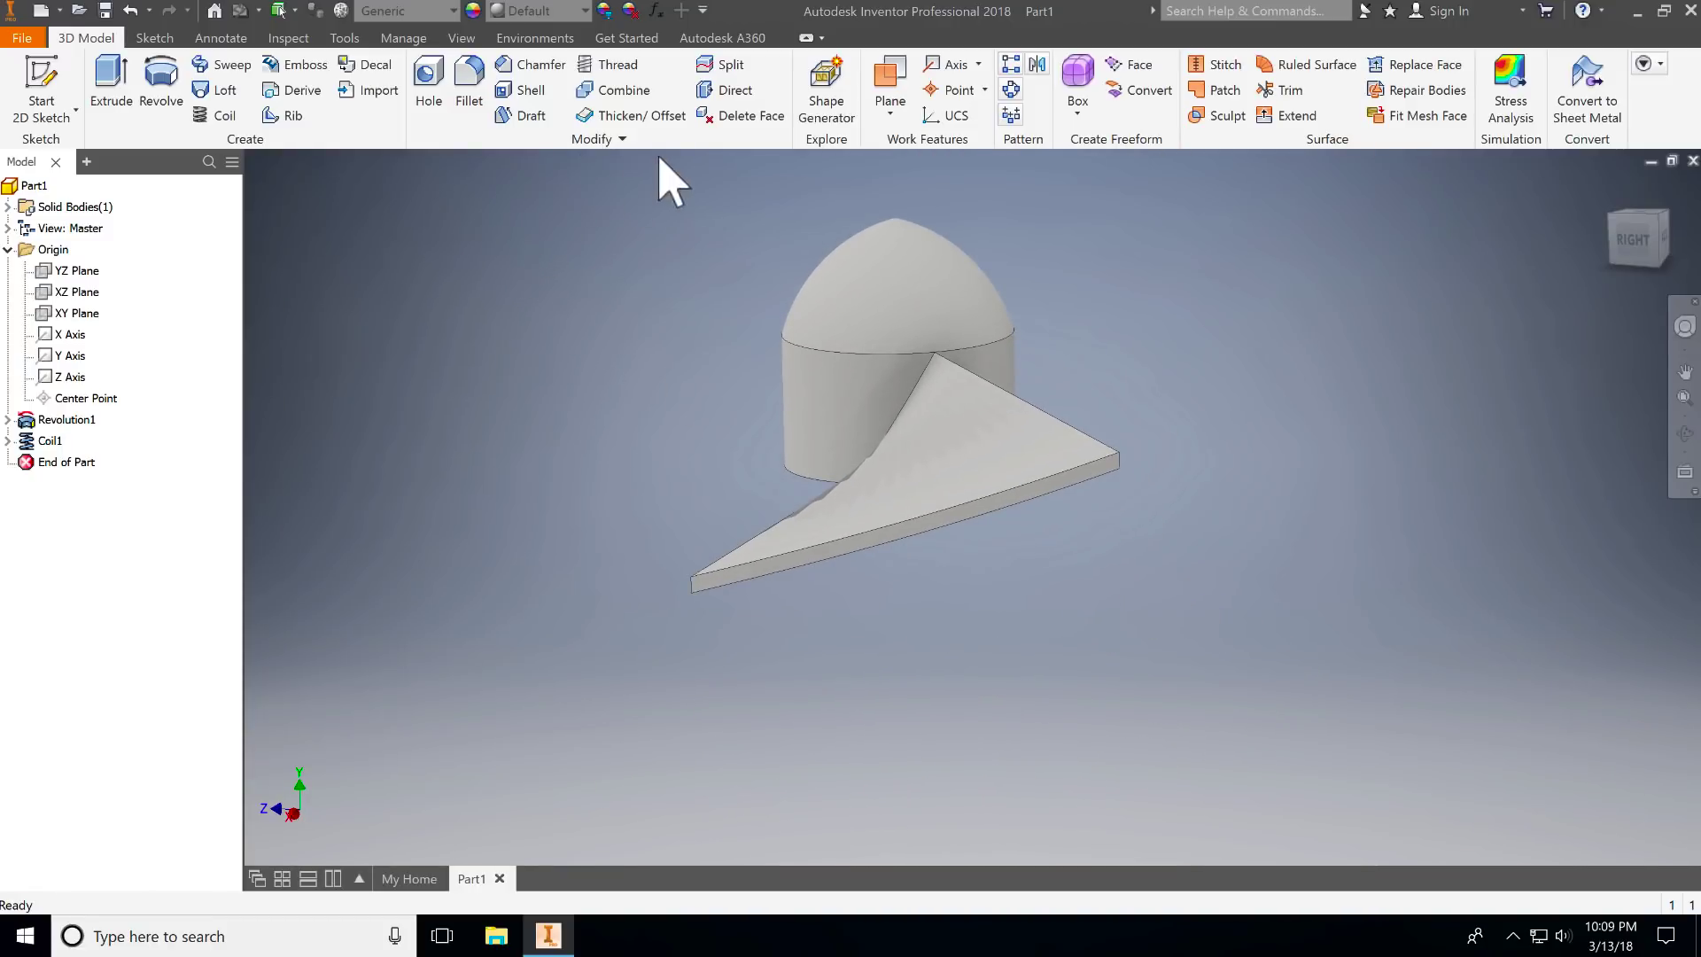
Step: Fillet the blade's two outer tip edges with a .25 radius and inspect the result
click(467, 84)
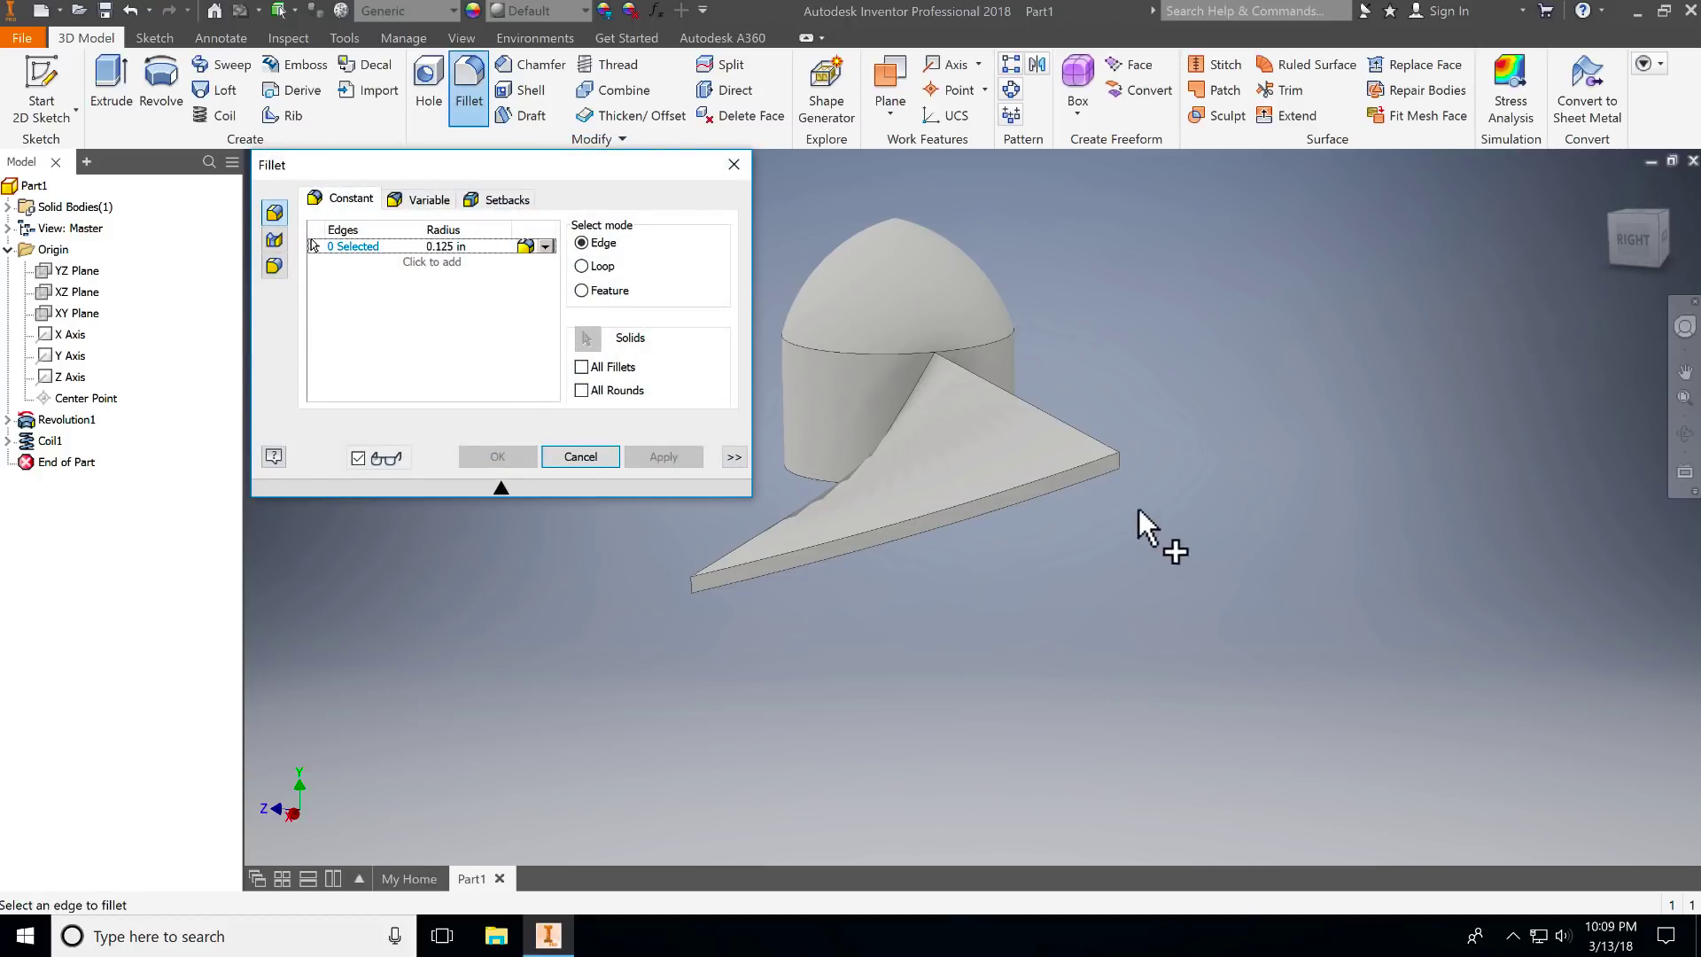
click(1118, 459)
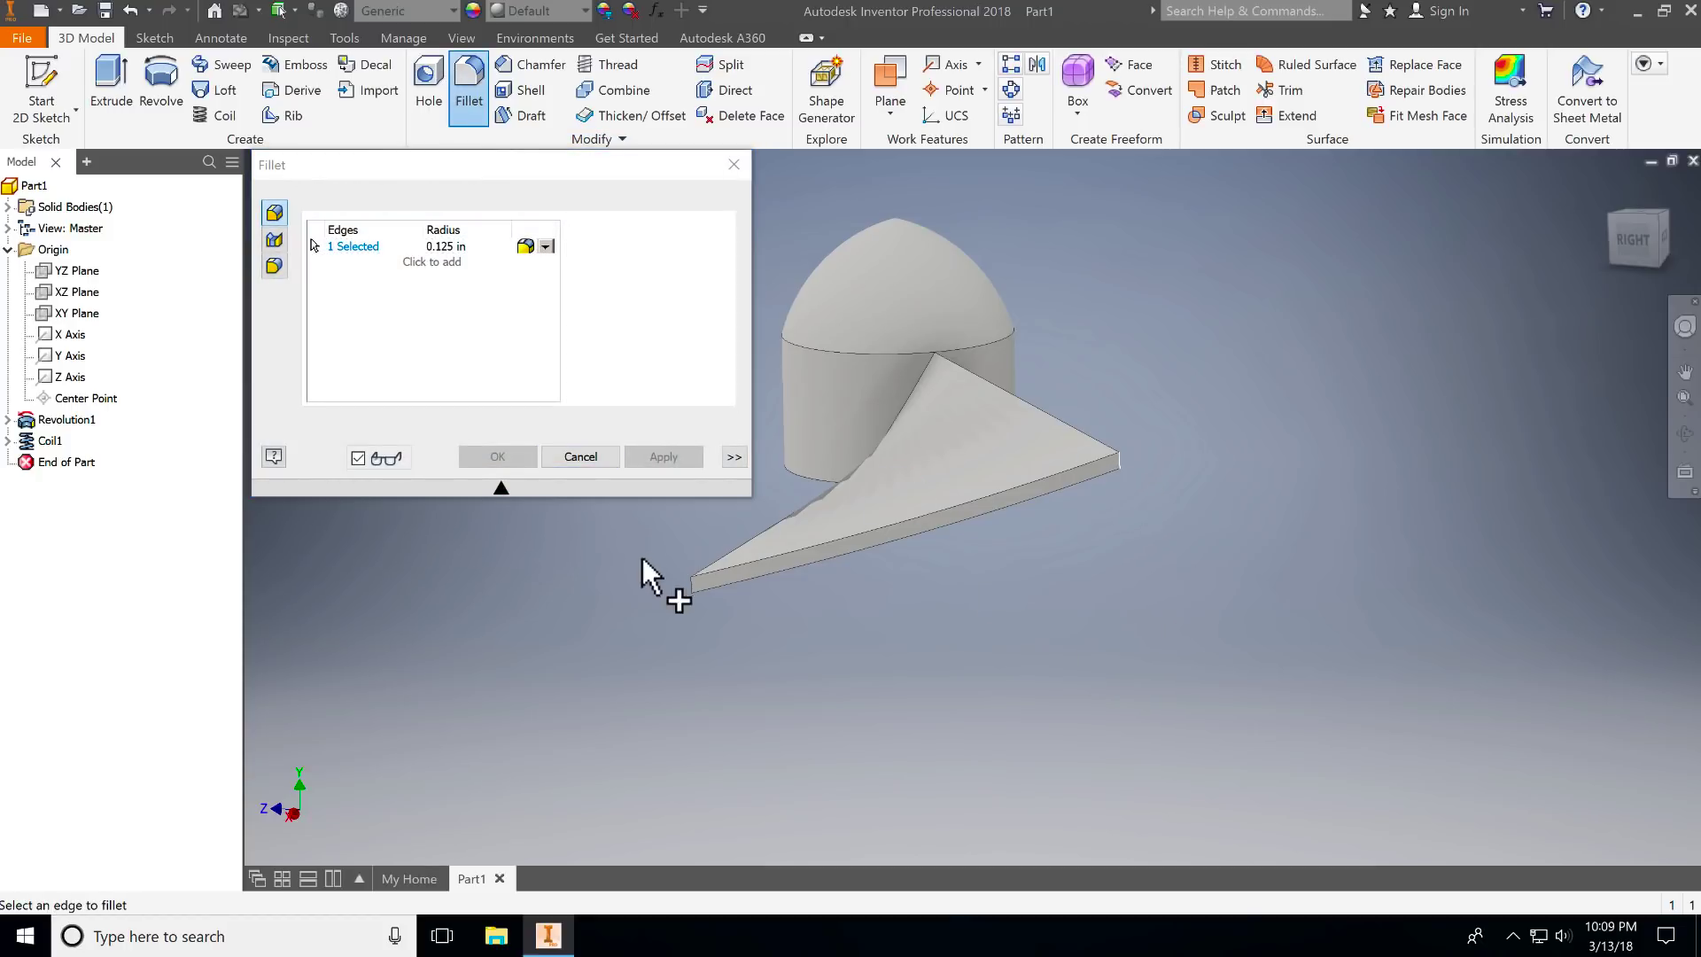
click(693, 584)
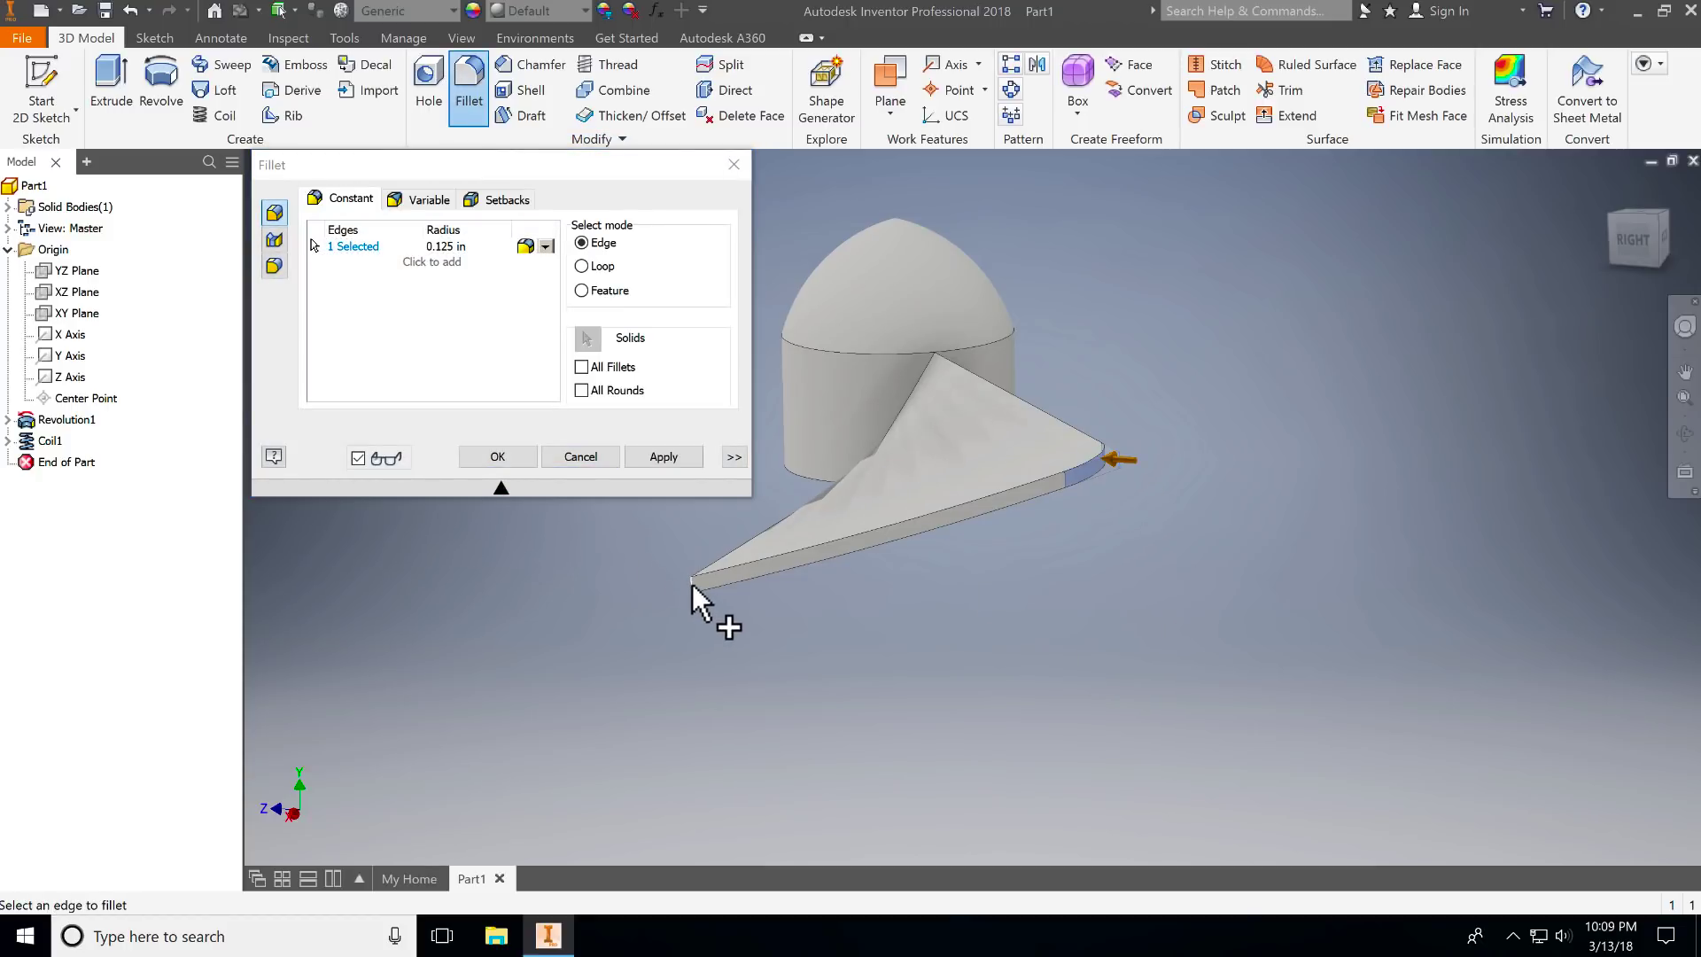
click(453, 247)
text(.25)
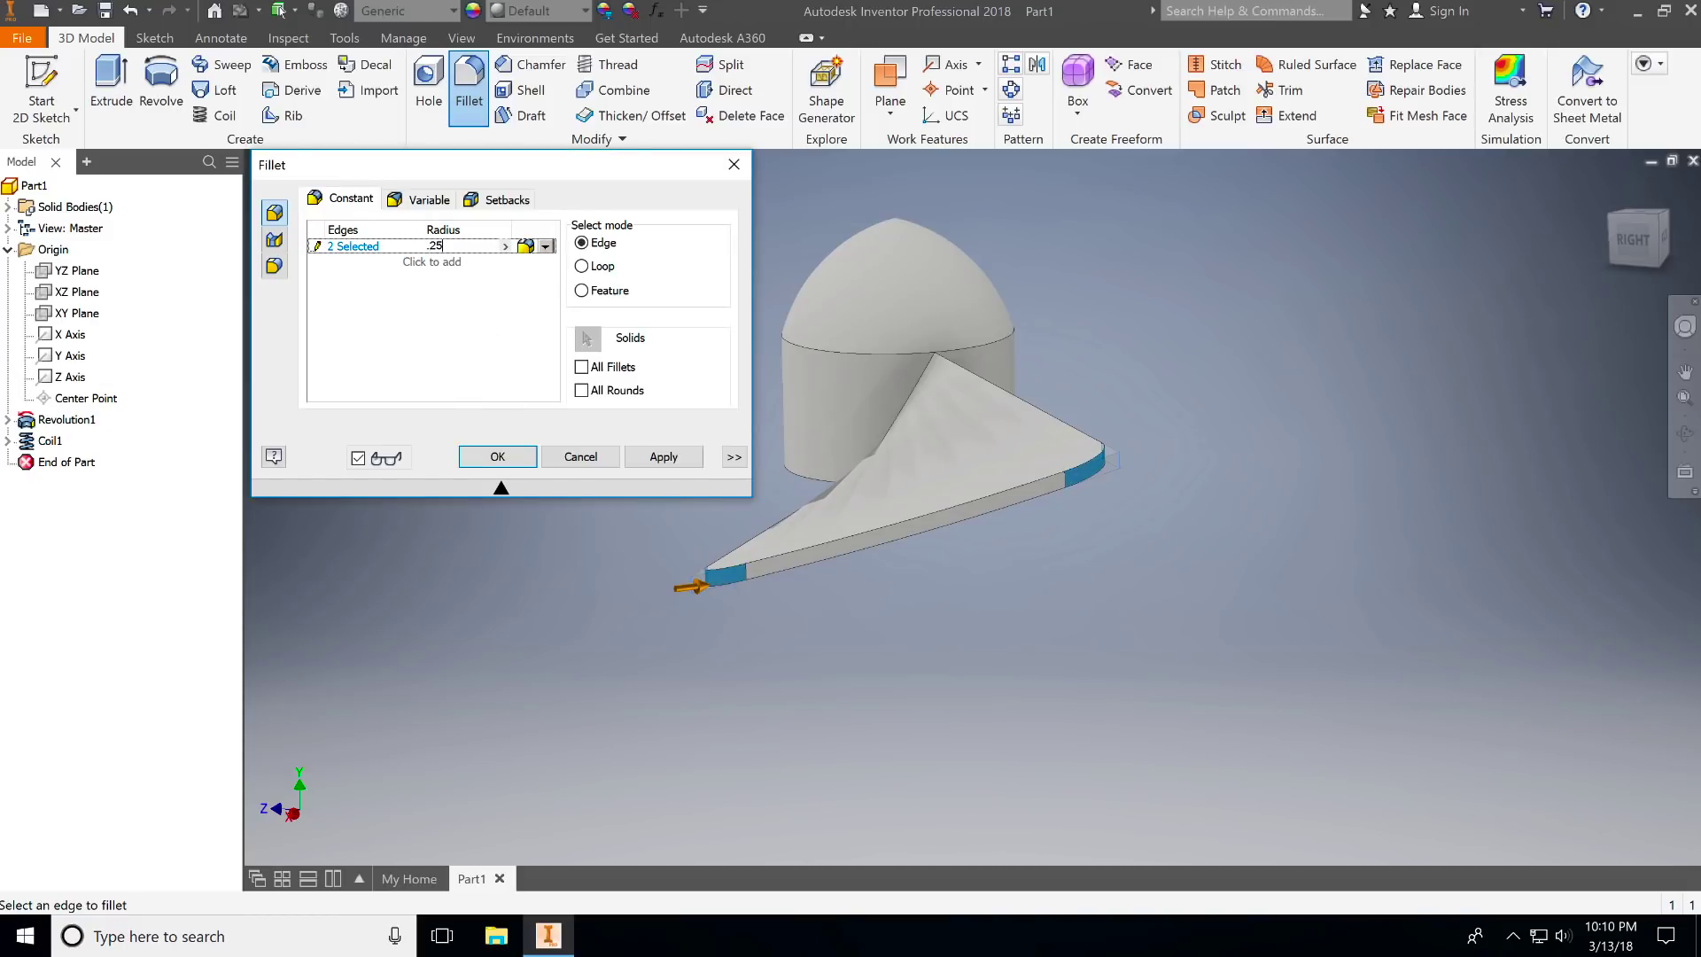
click(511, 452)
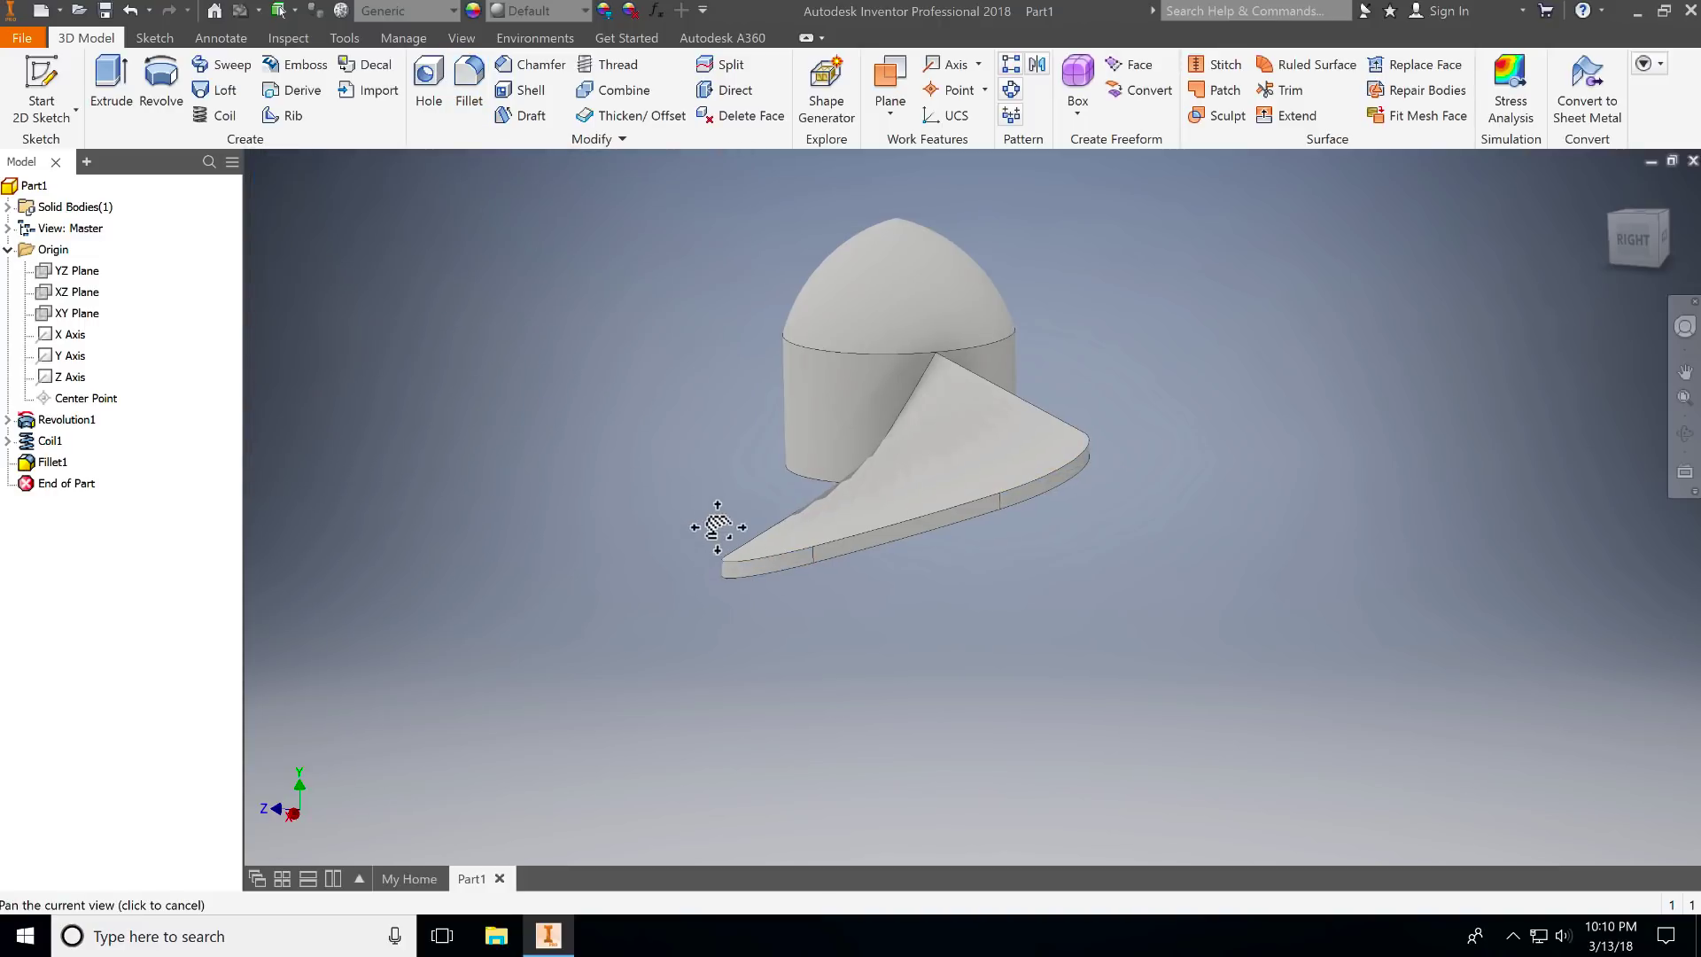
shift+middle_drag(714, 523, 1001, 598)
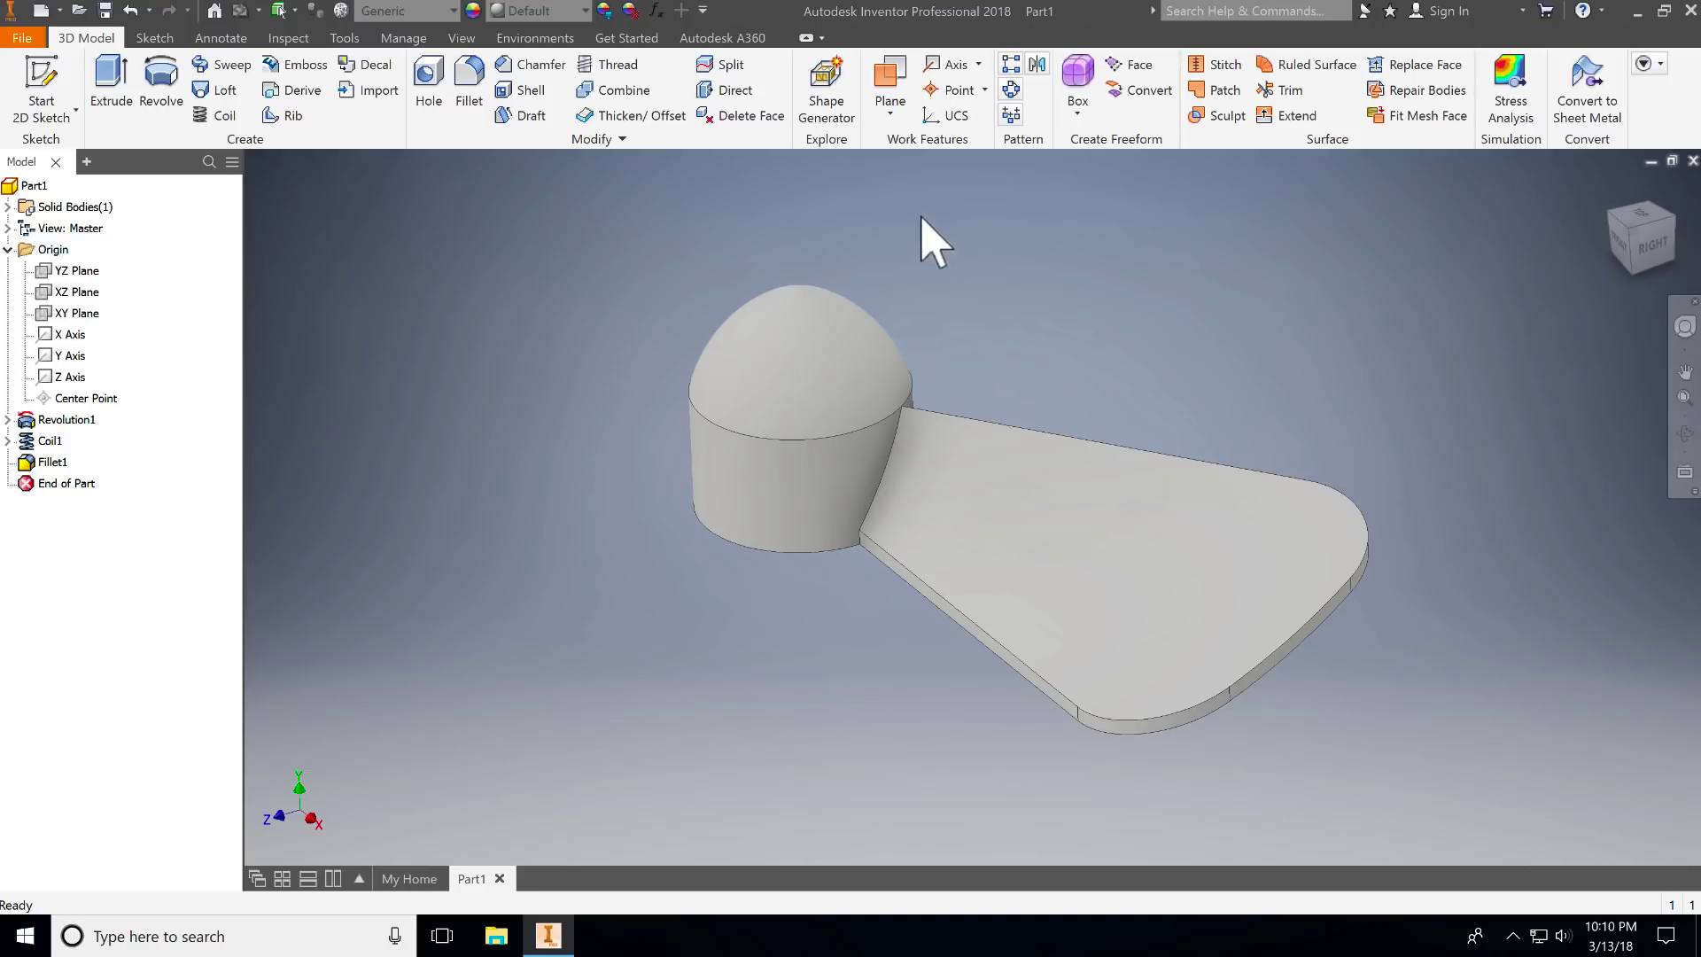
Step: Circular-pattern Coil1 and Fillet1 three times around the hub cylinder's axis
click(1010, 90)
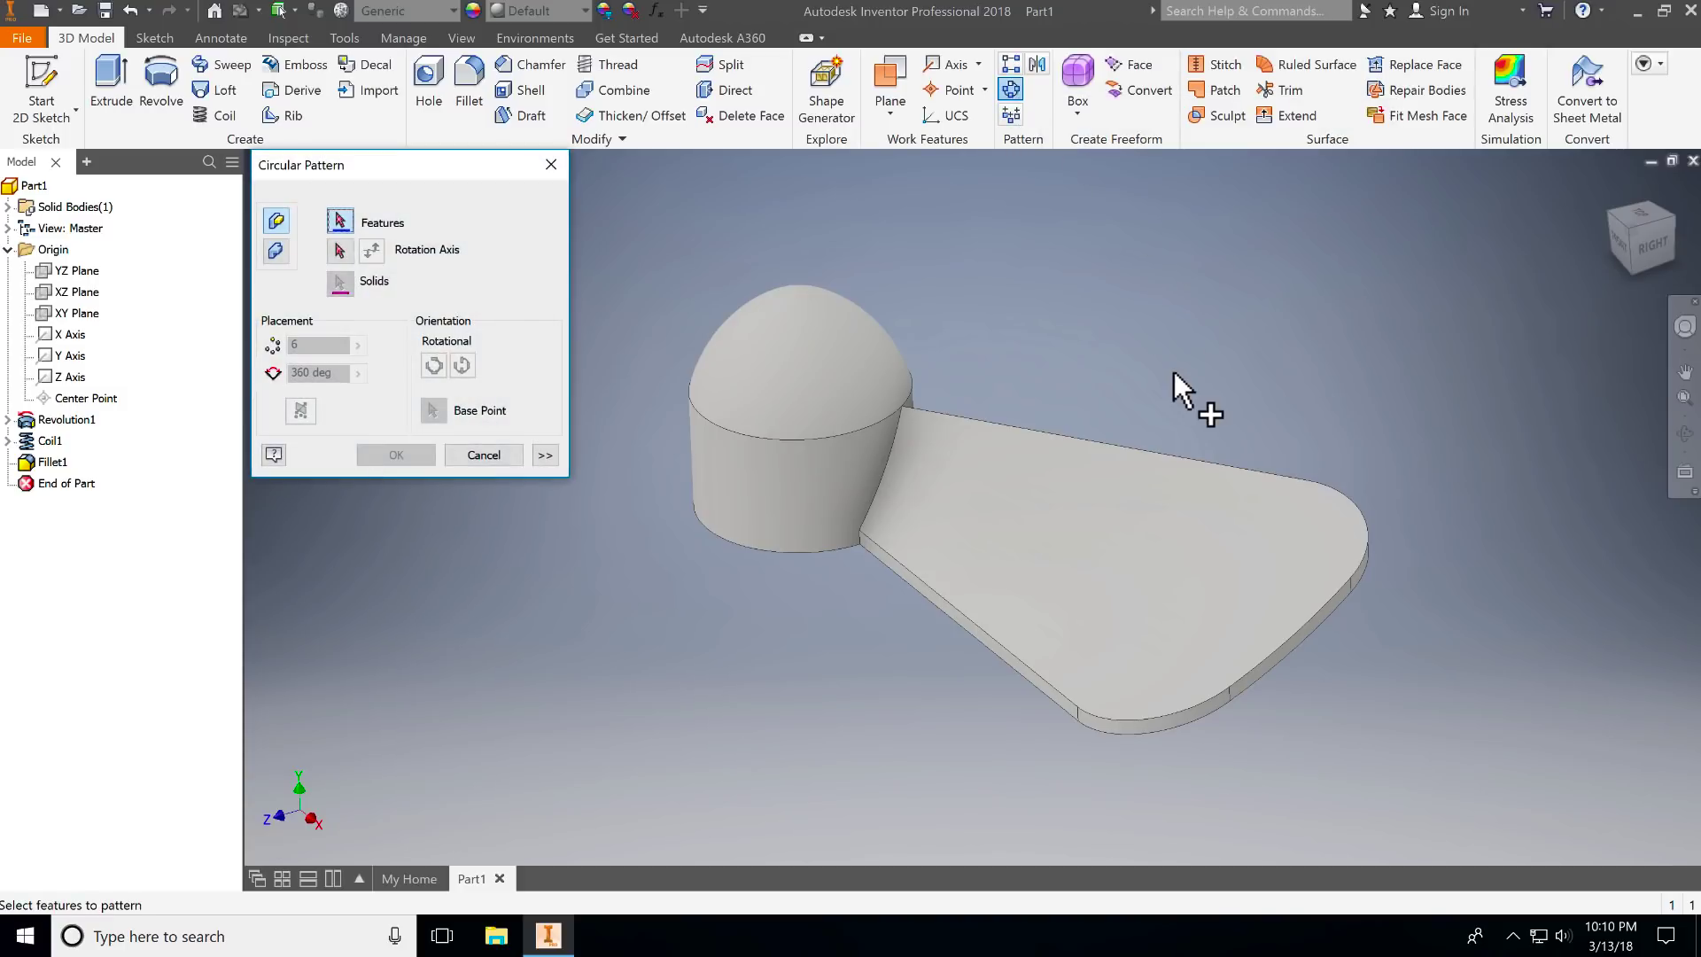
click(52, 441)
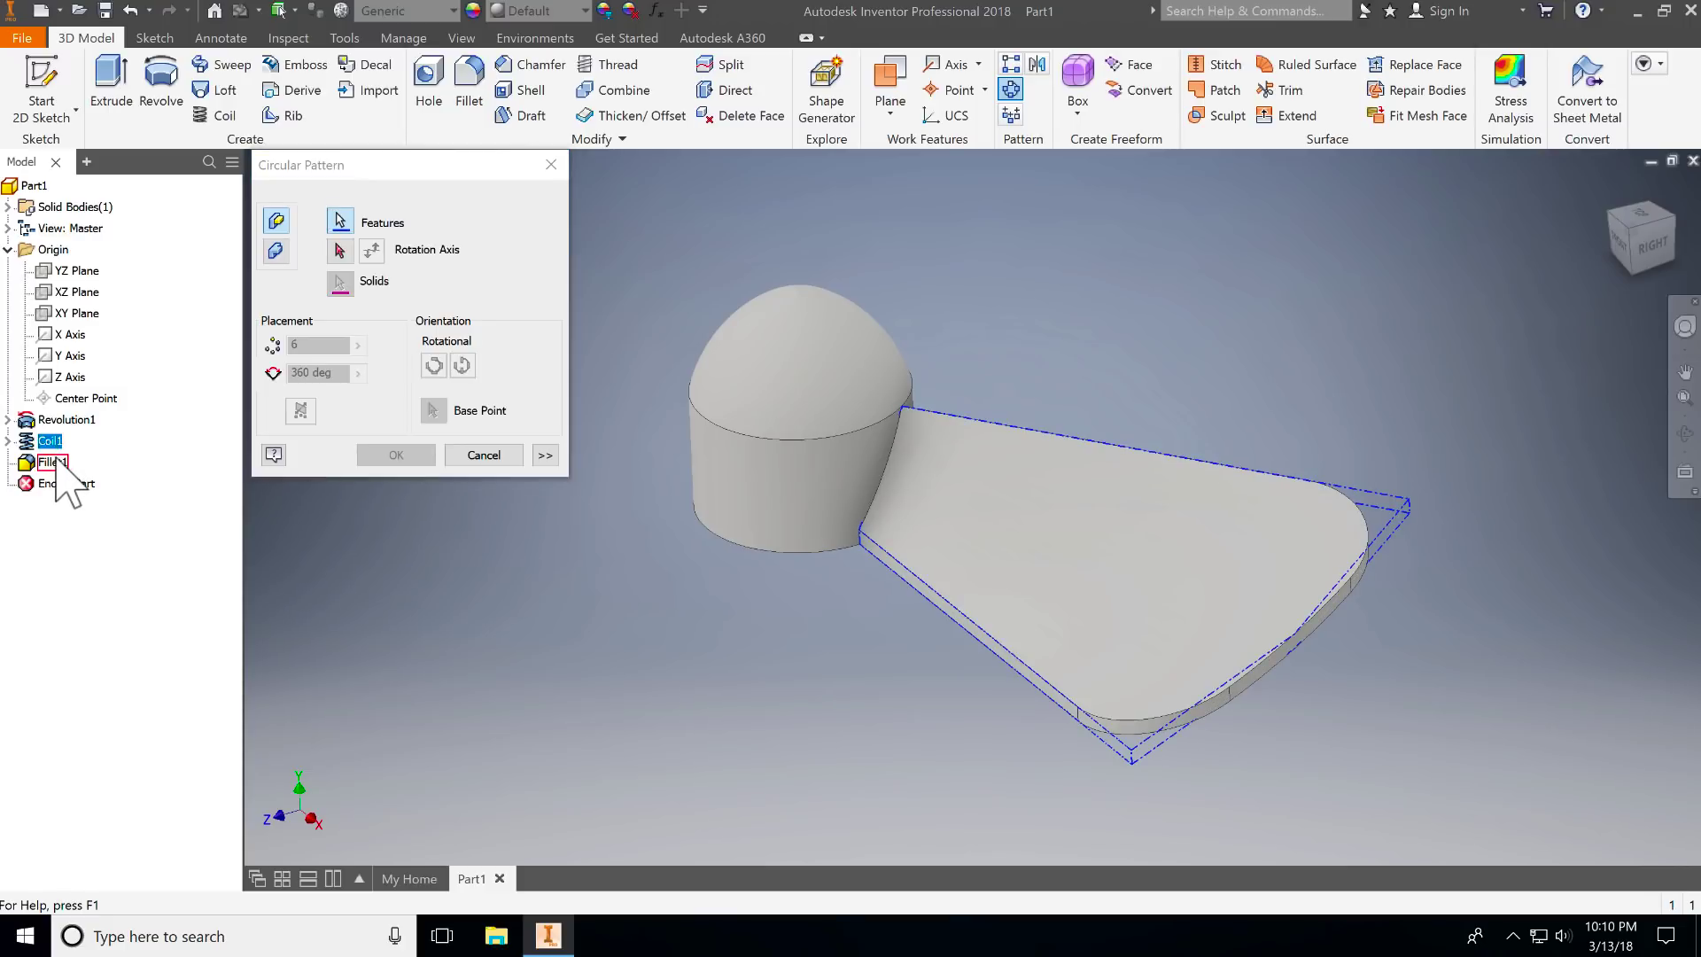
click(53, 461)
click(339, 250)
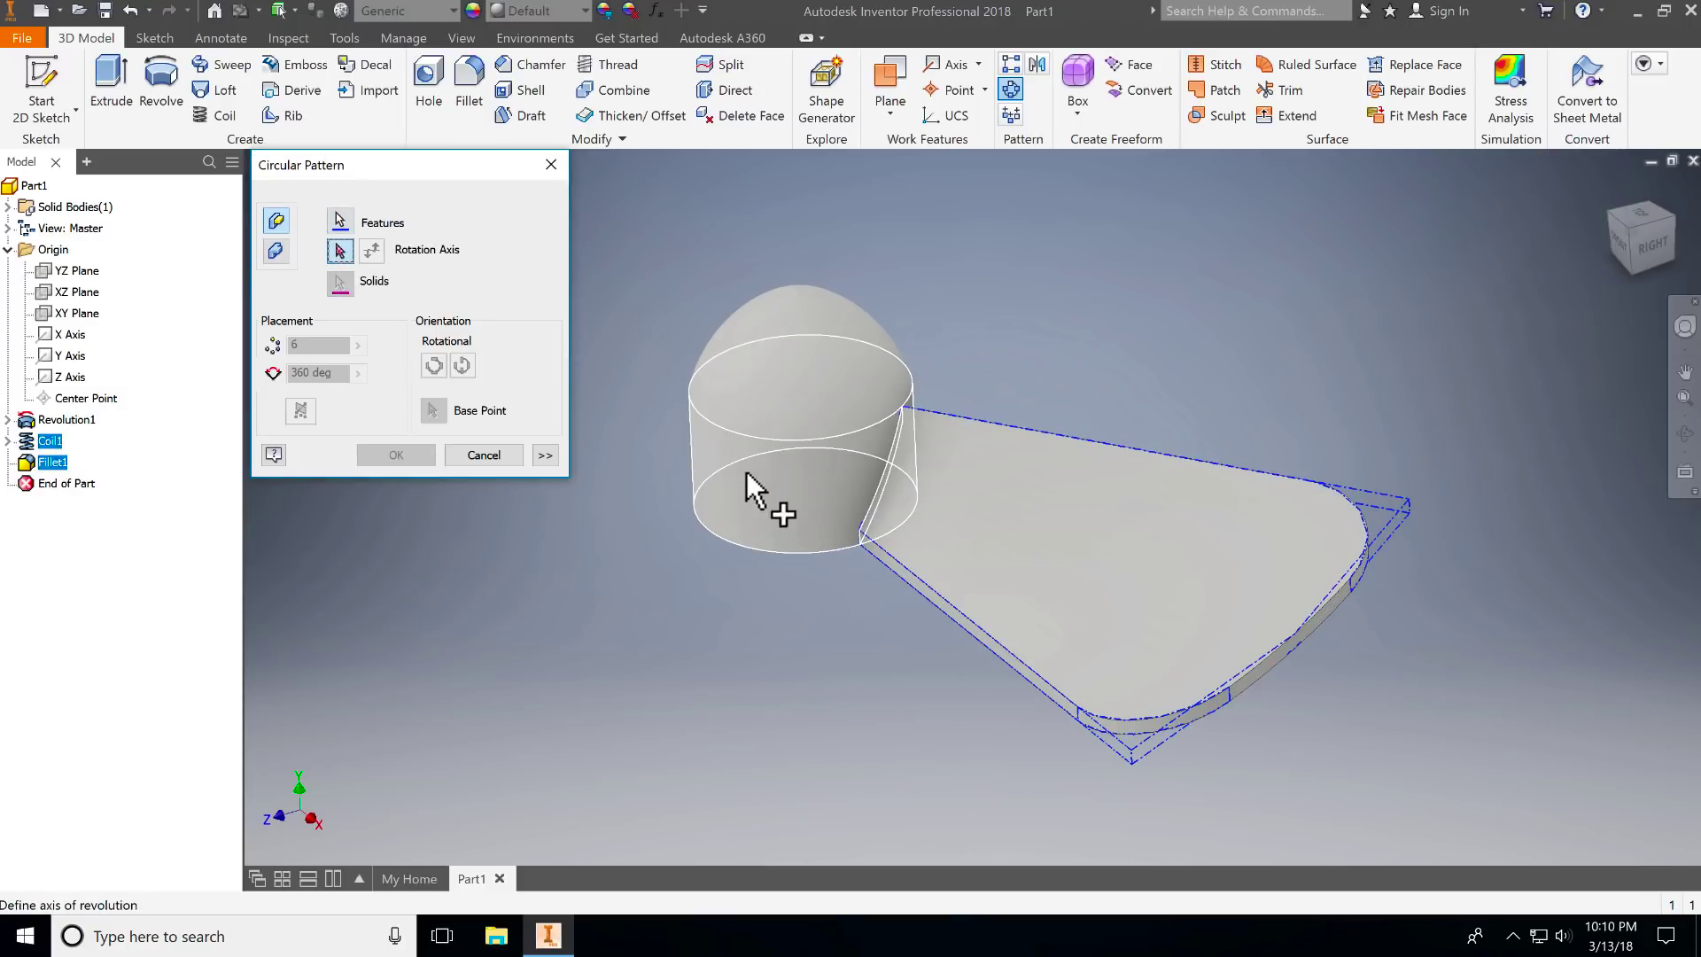
click(759, 509)
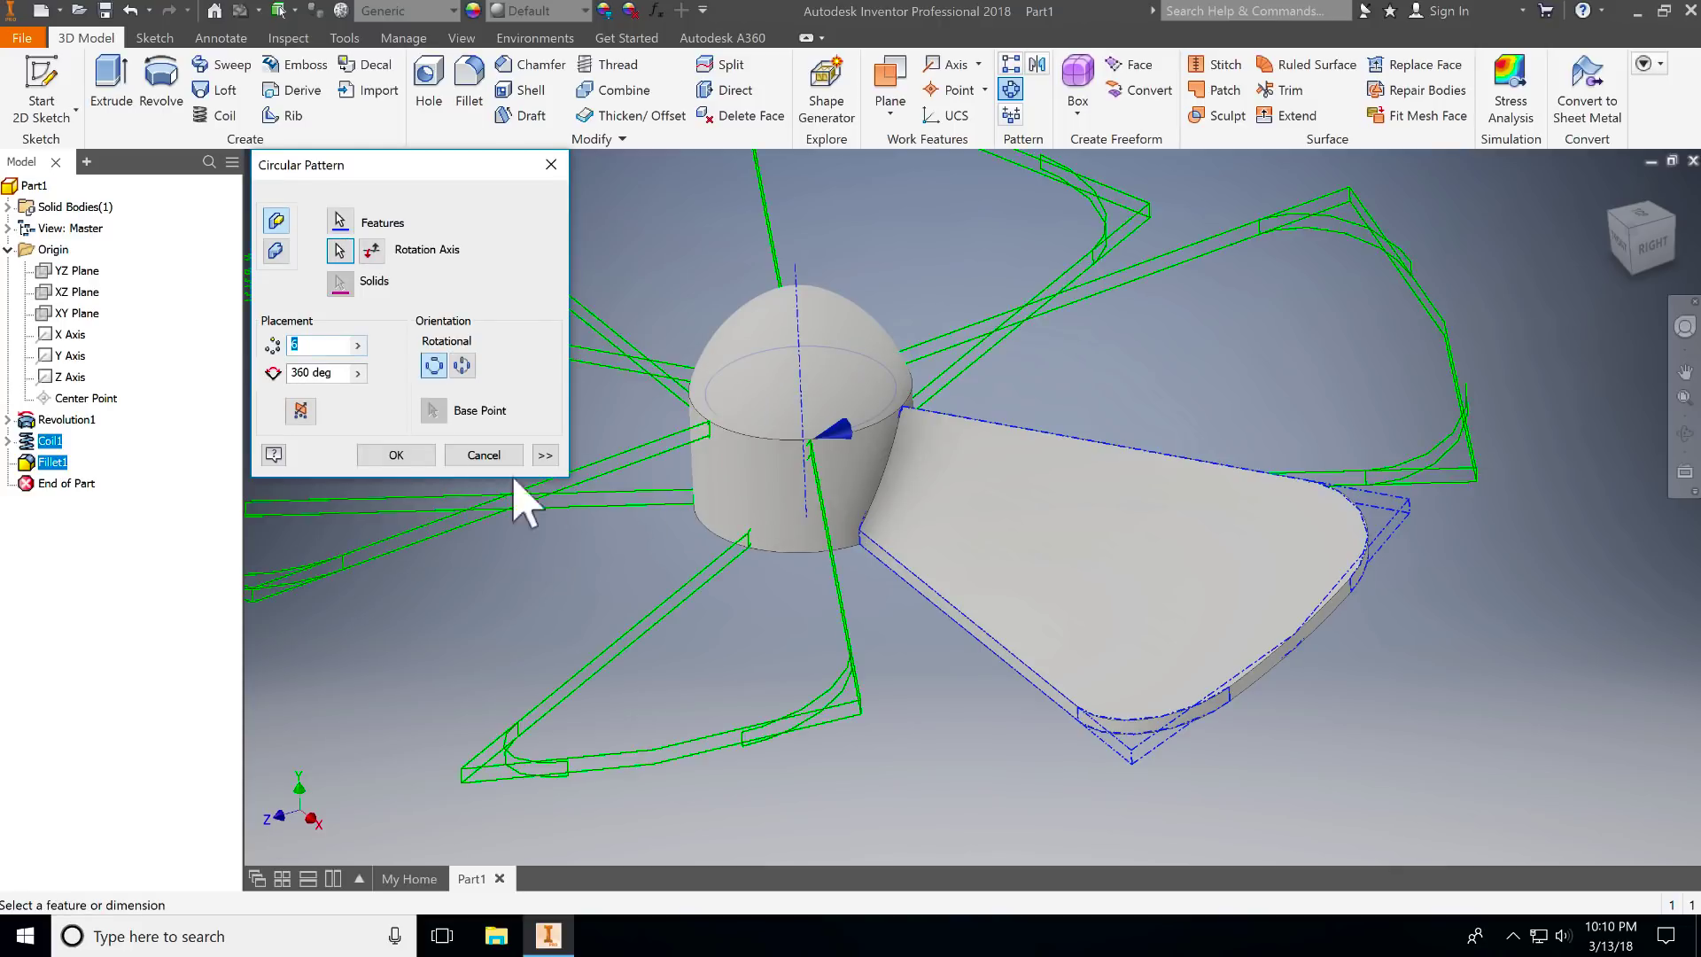
middle_drag(425, 549, 741, 675)
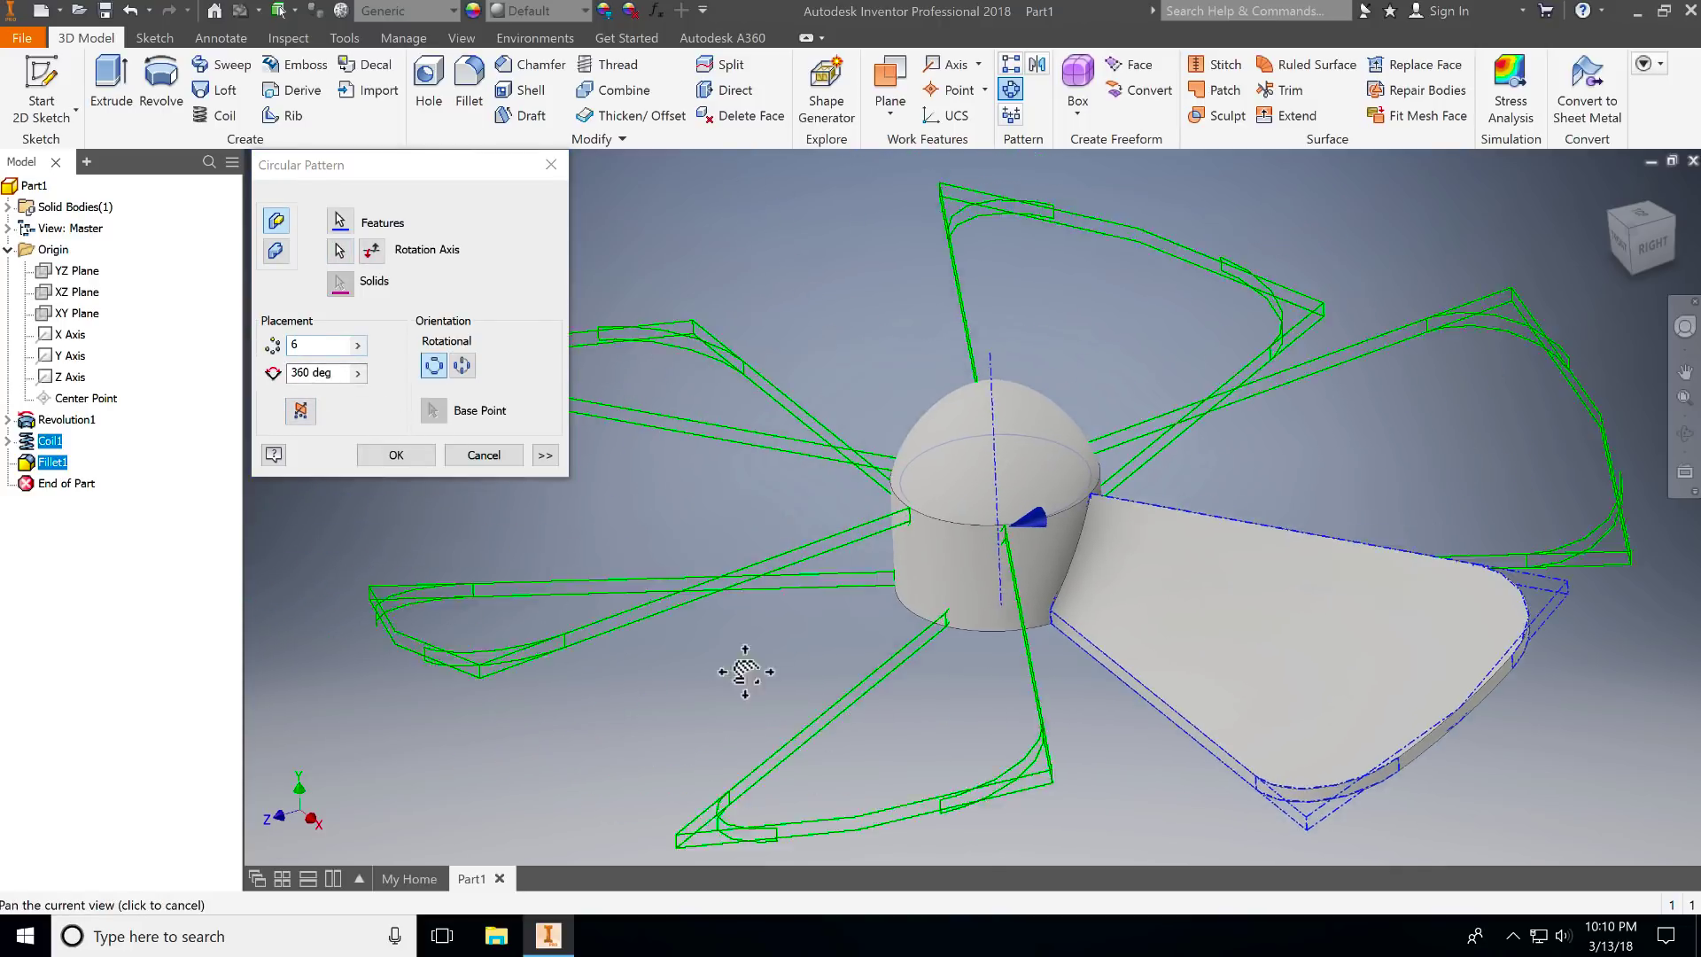
drag(356, 343, 265, 344)
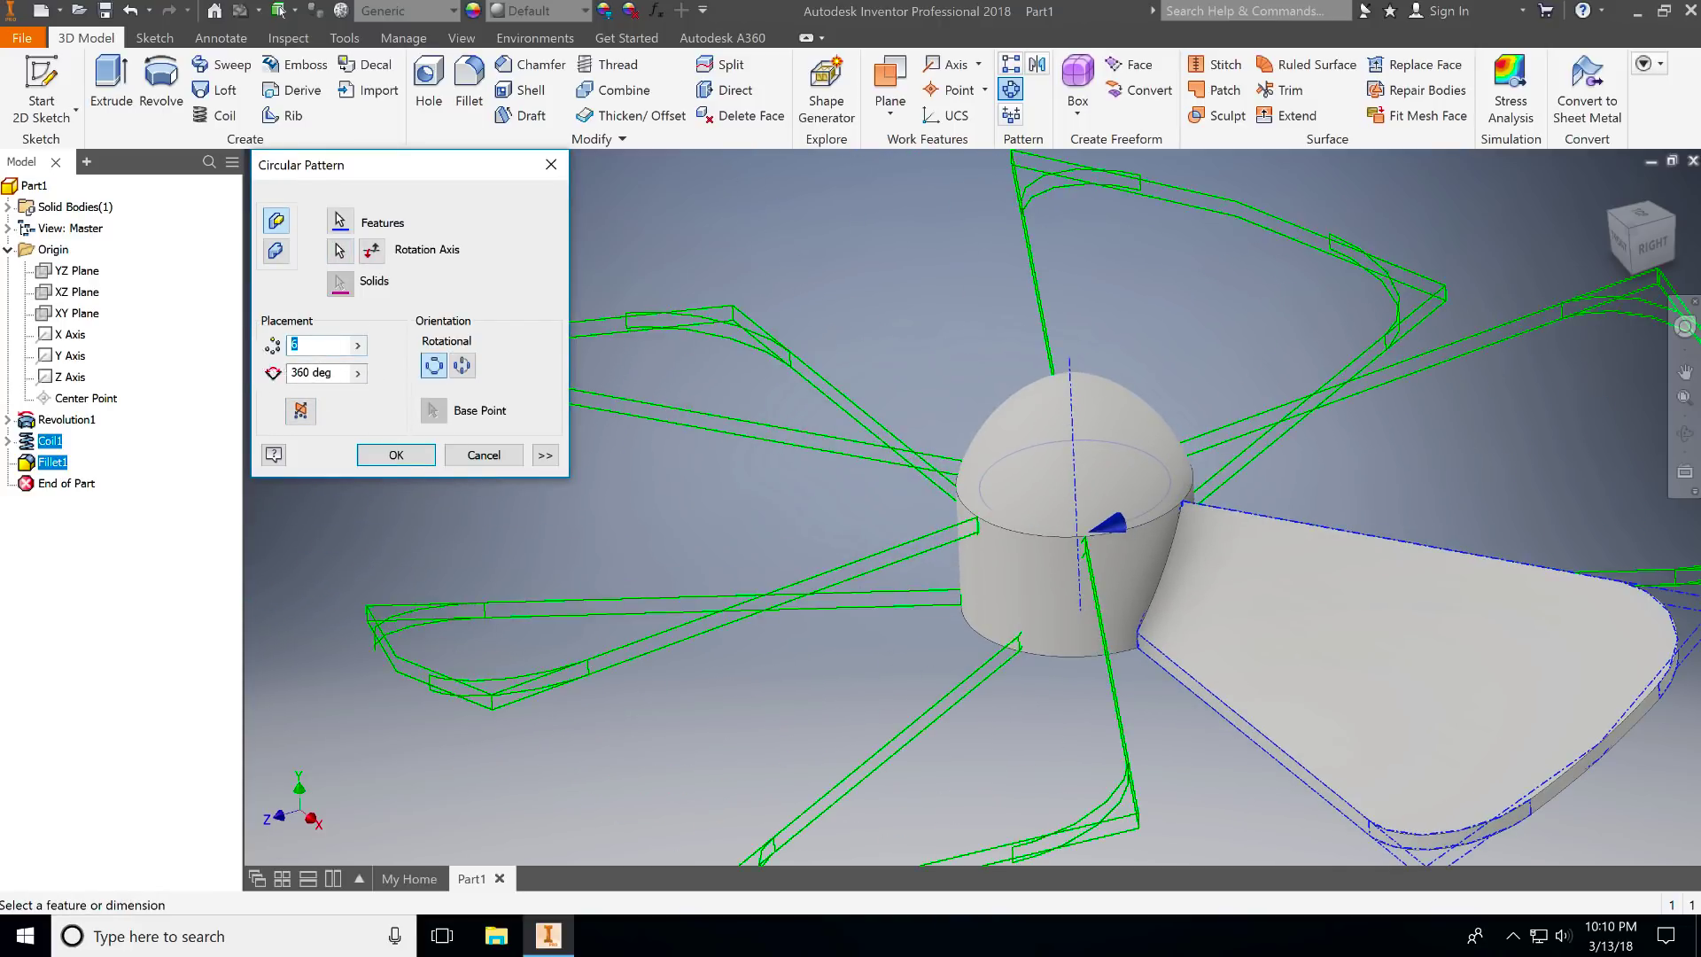
text(3)
click(396, 455)
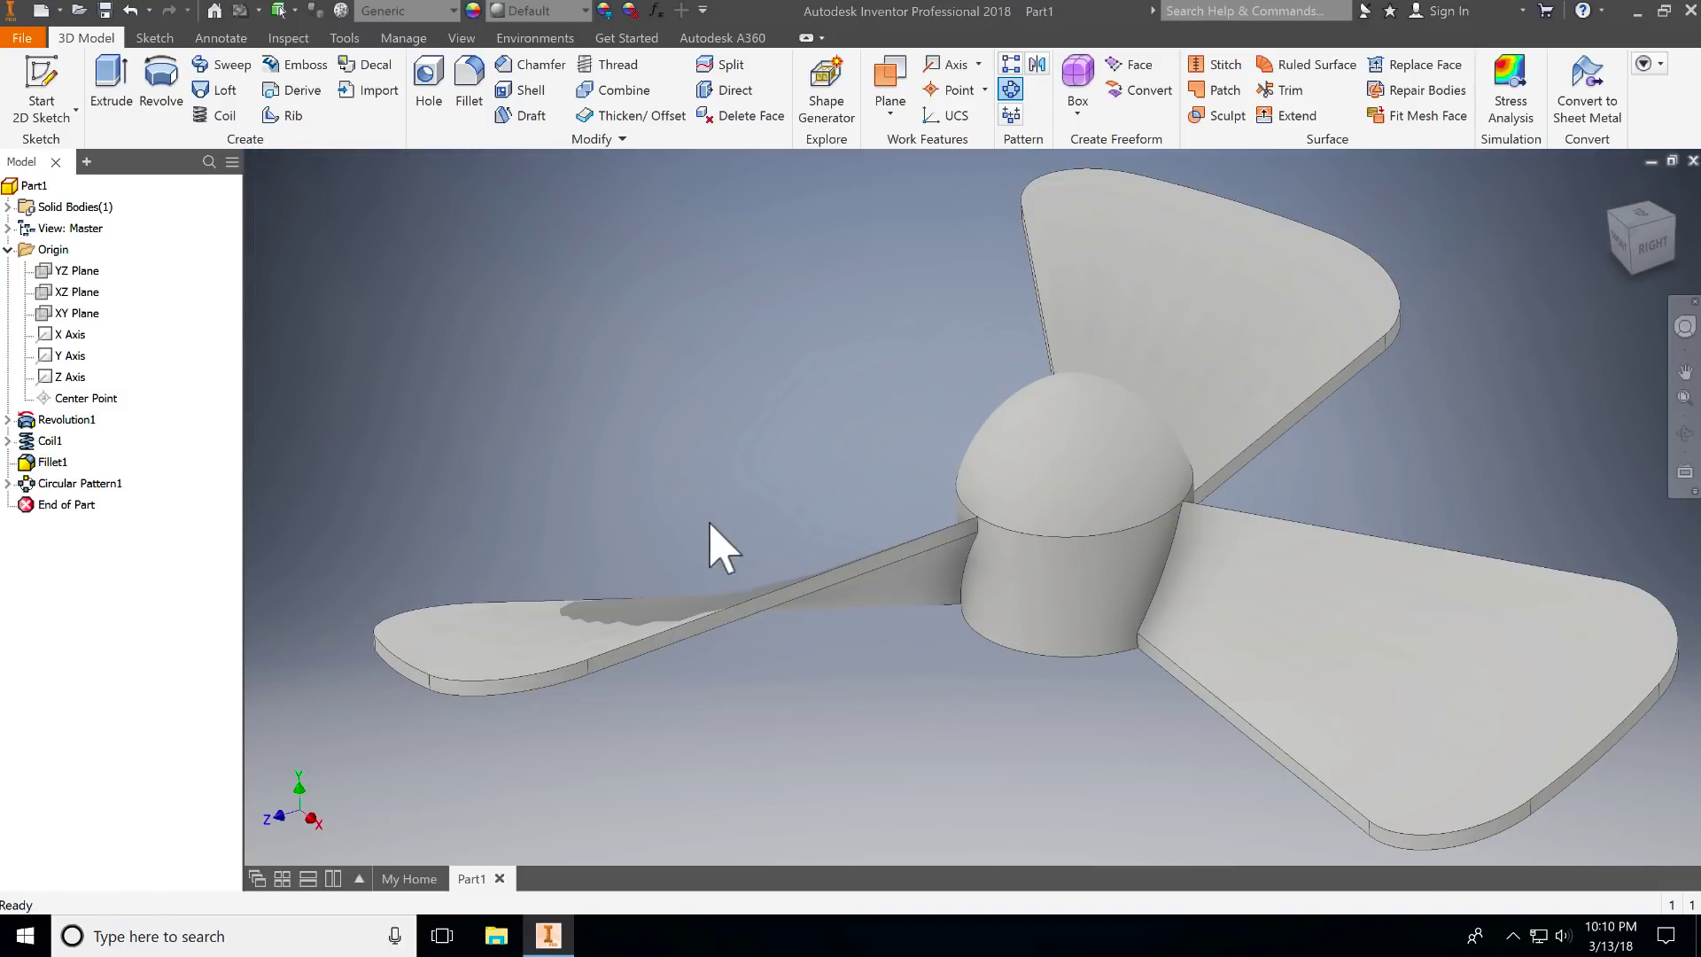
Step: Sketch a .125 circle centred on the hub's flat end face and finish the sketch
shift+middle_drag(699, 539, 814, 401)
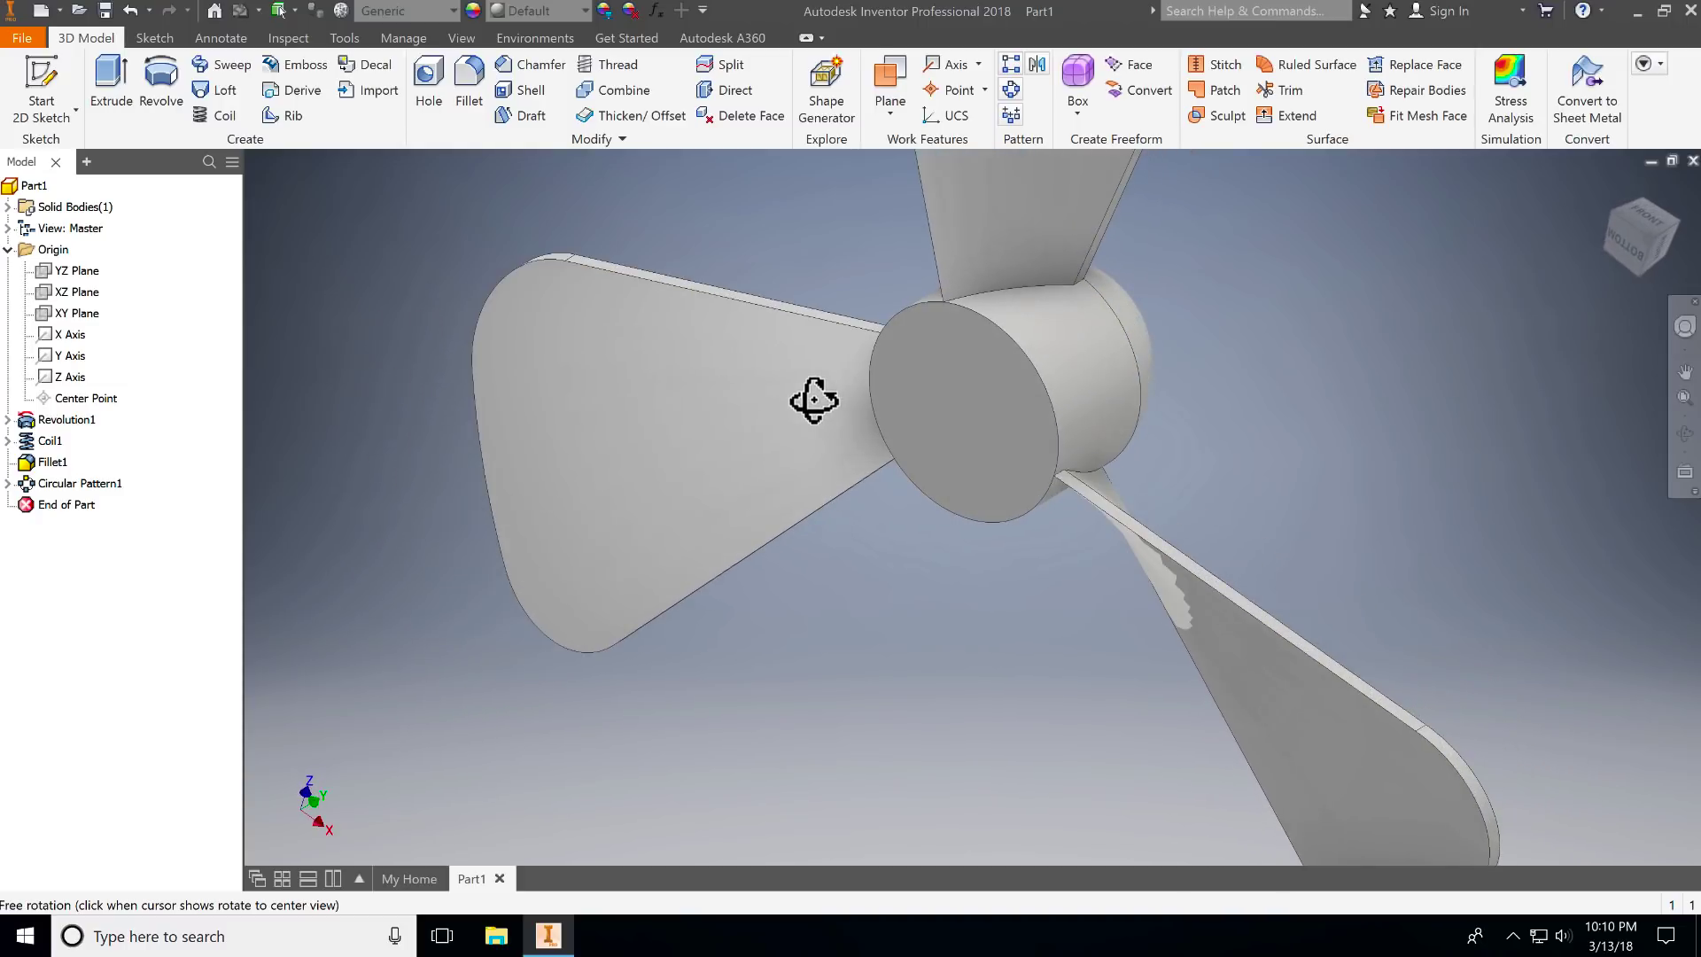
right_click(945, 413)
click(855, 424)
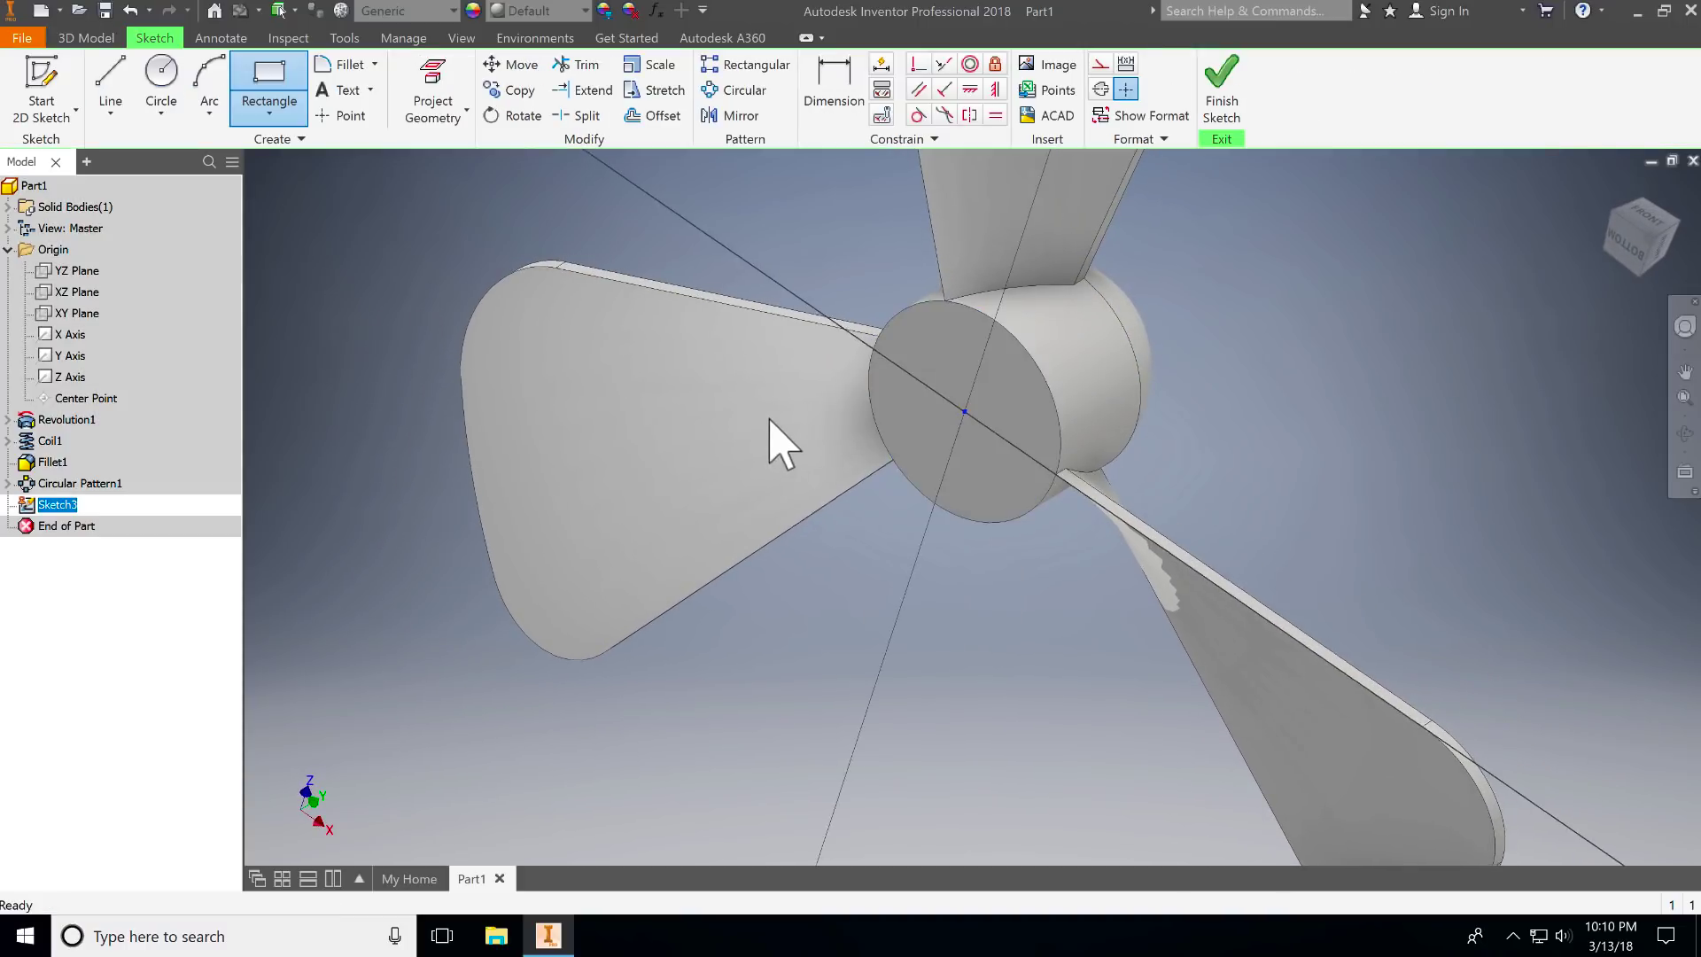
click(162, 75)
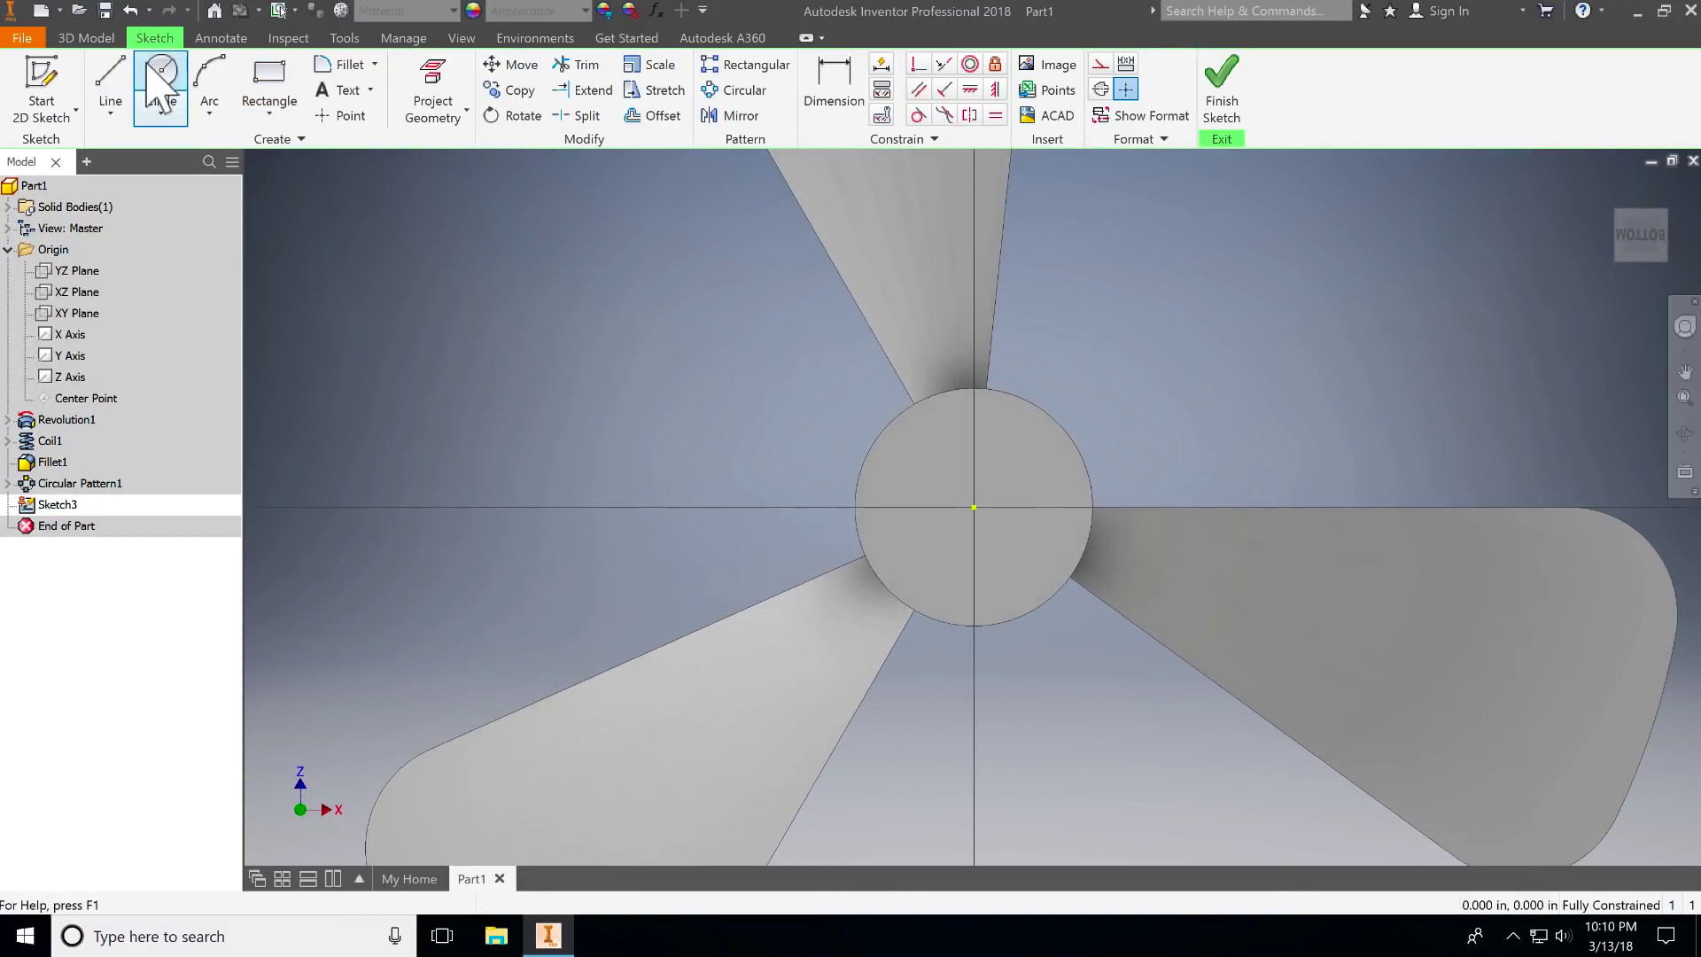
click(973, 507)
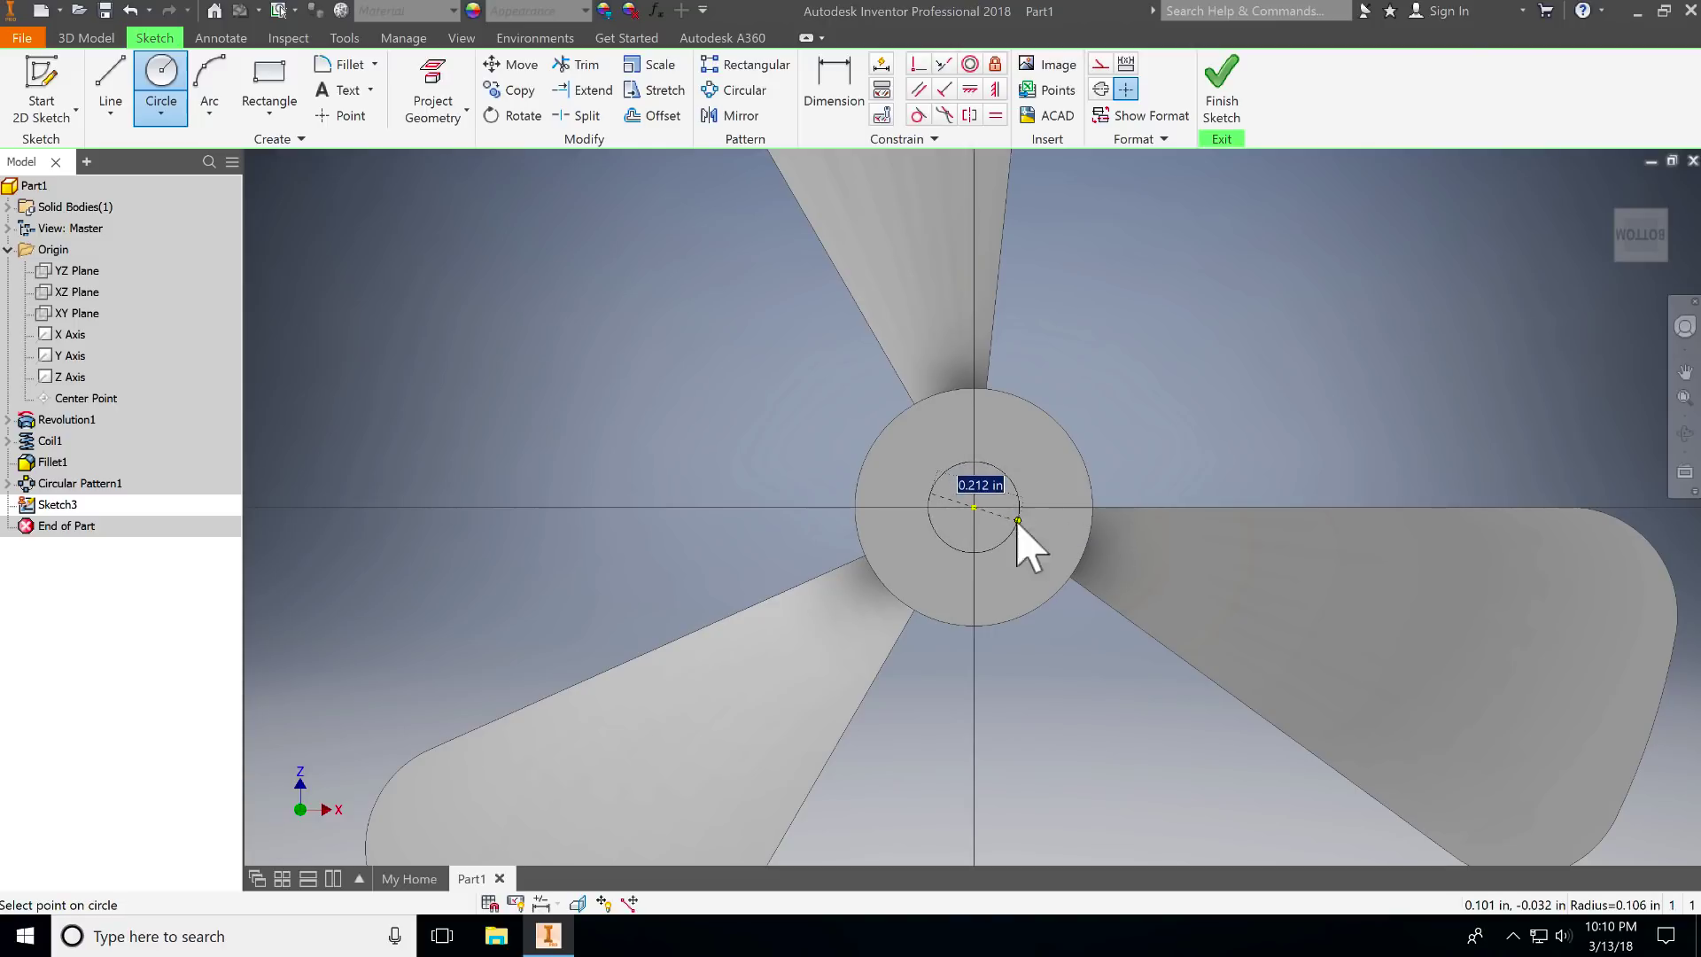
text(.125)
key(Return)
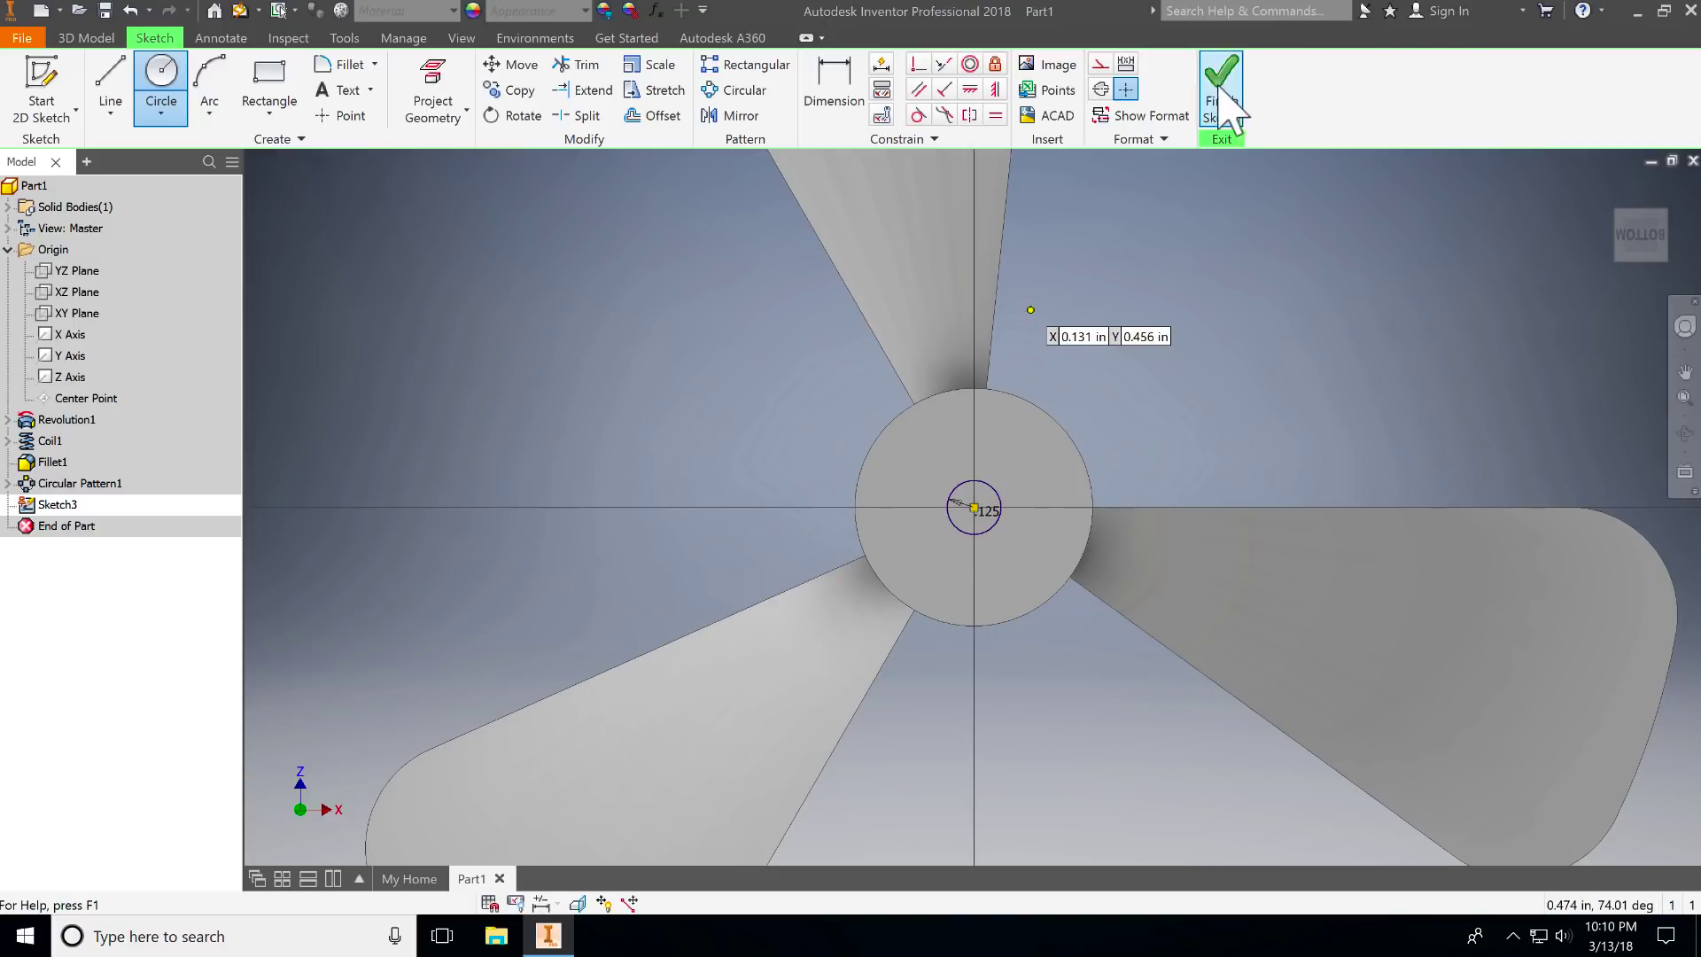
click(1223, 89)
Step: Extrude-cut the circle 3/8 deep into the hub as a shaft bore, then view it top-right
click(110, 88)
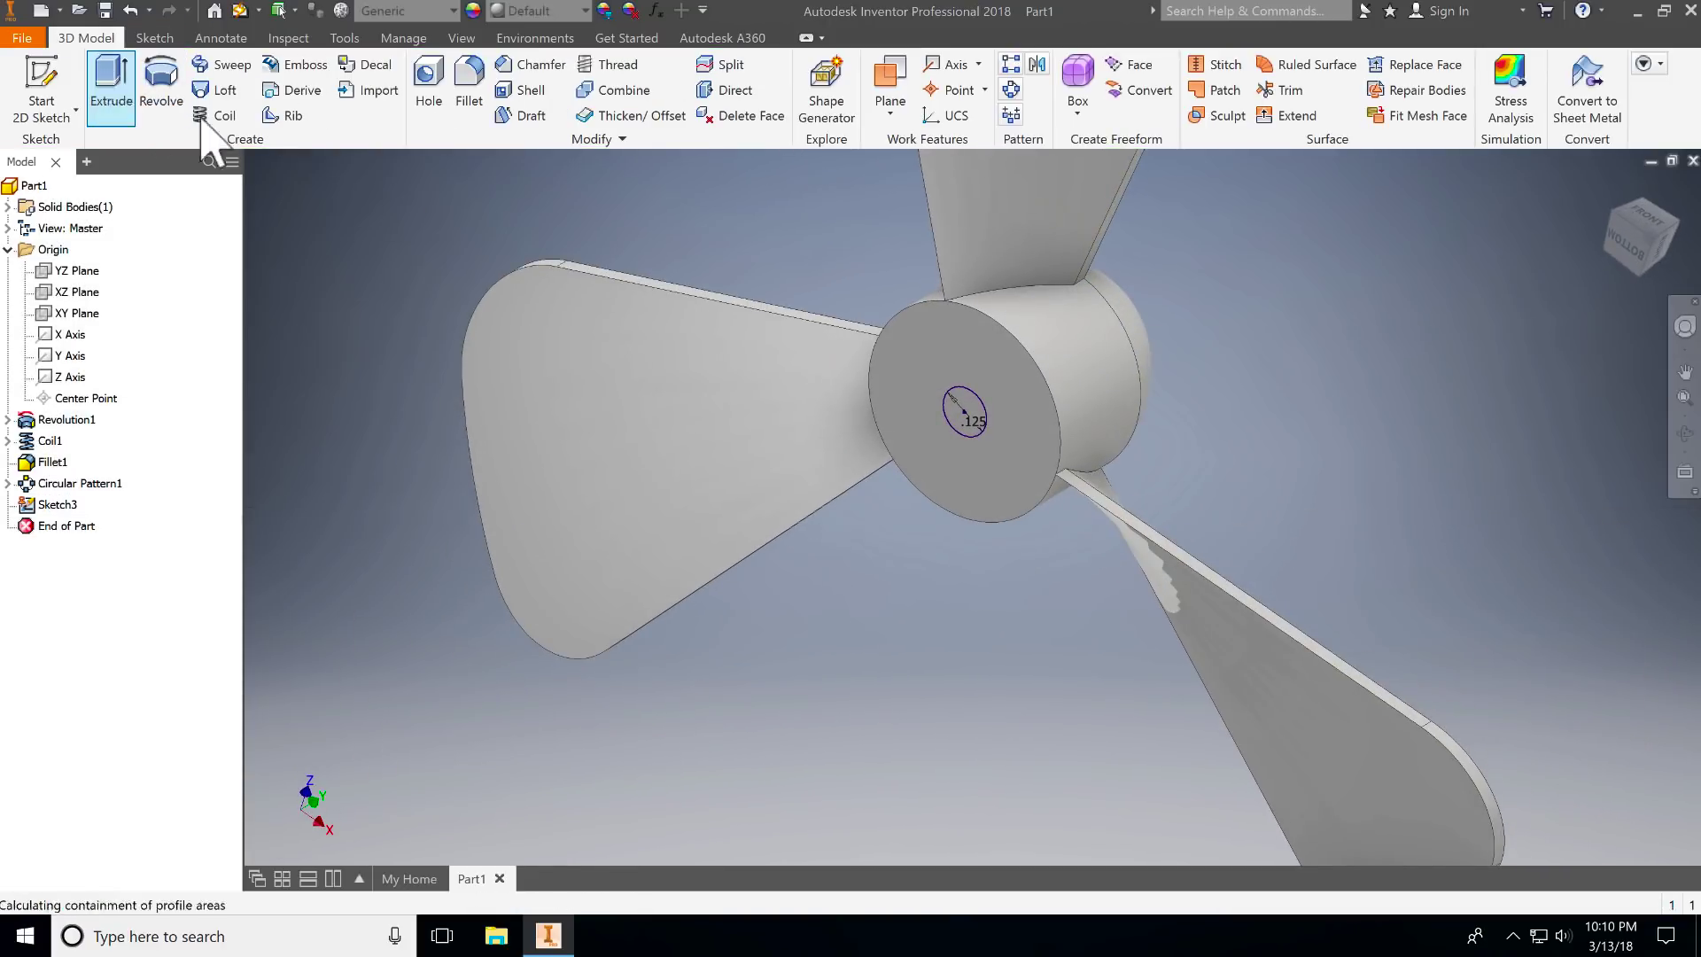
click(404, 280)
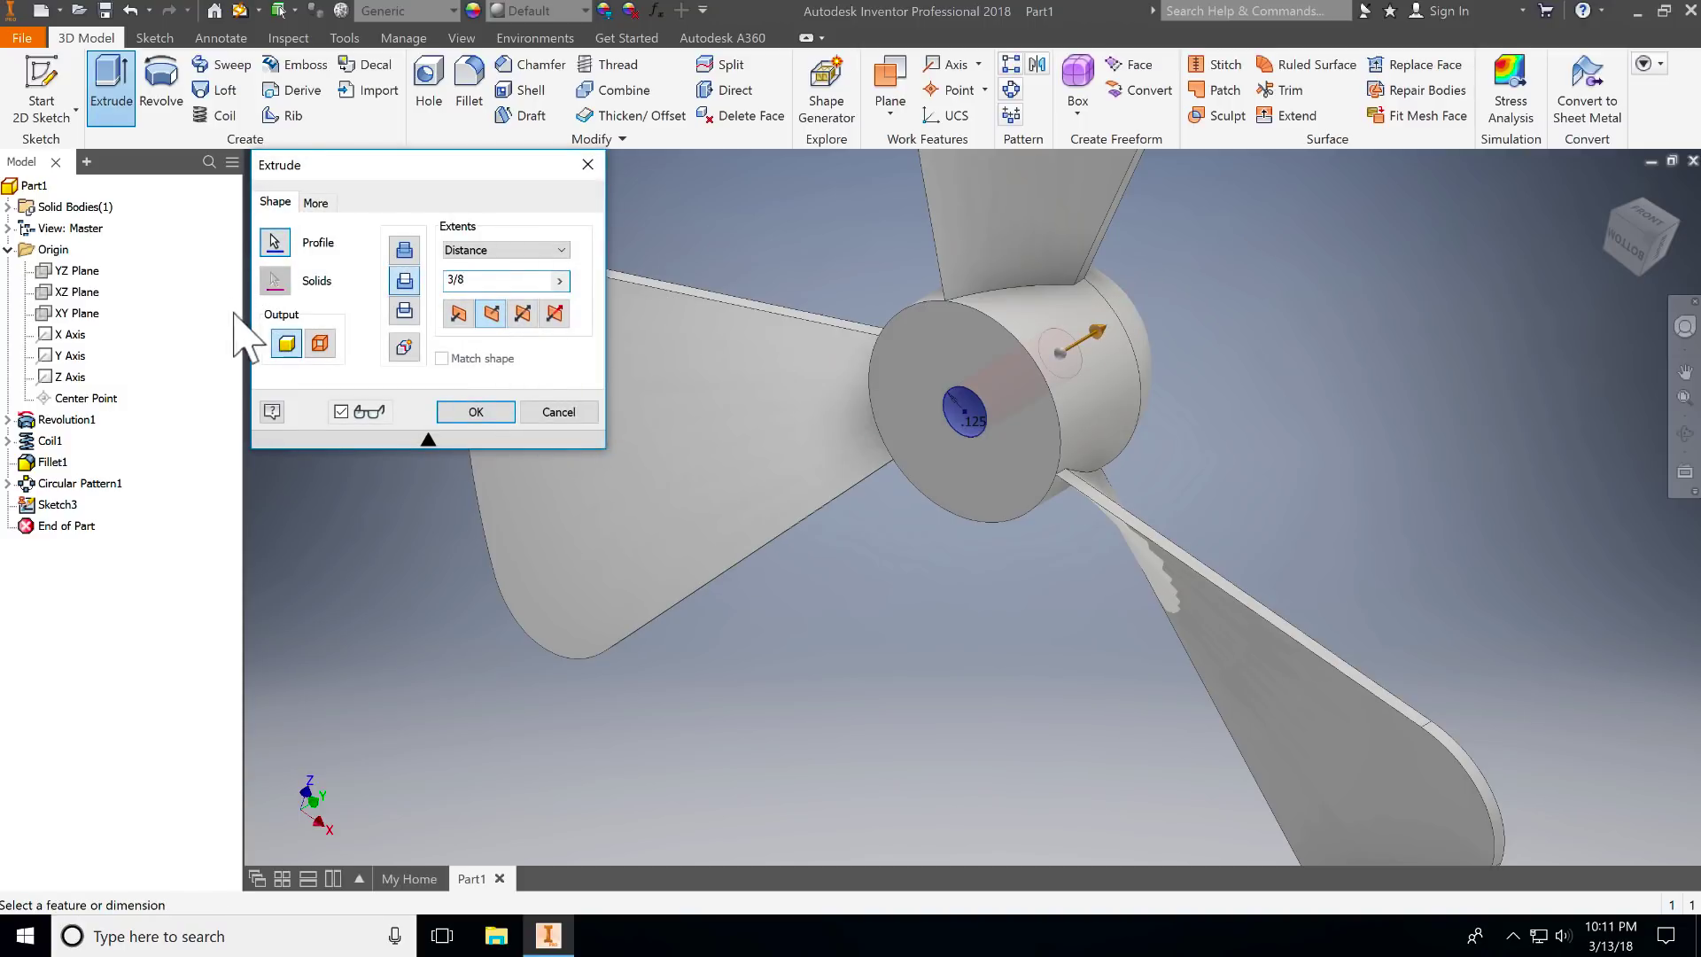
shift+middle_drag(1112, 361, 704, 368)
click(478, 412)
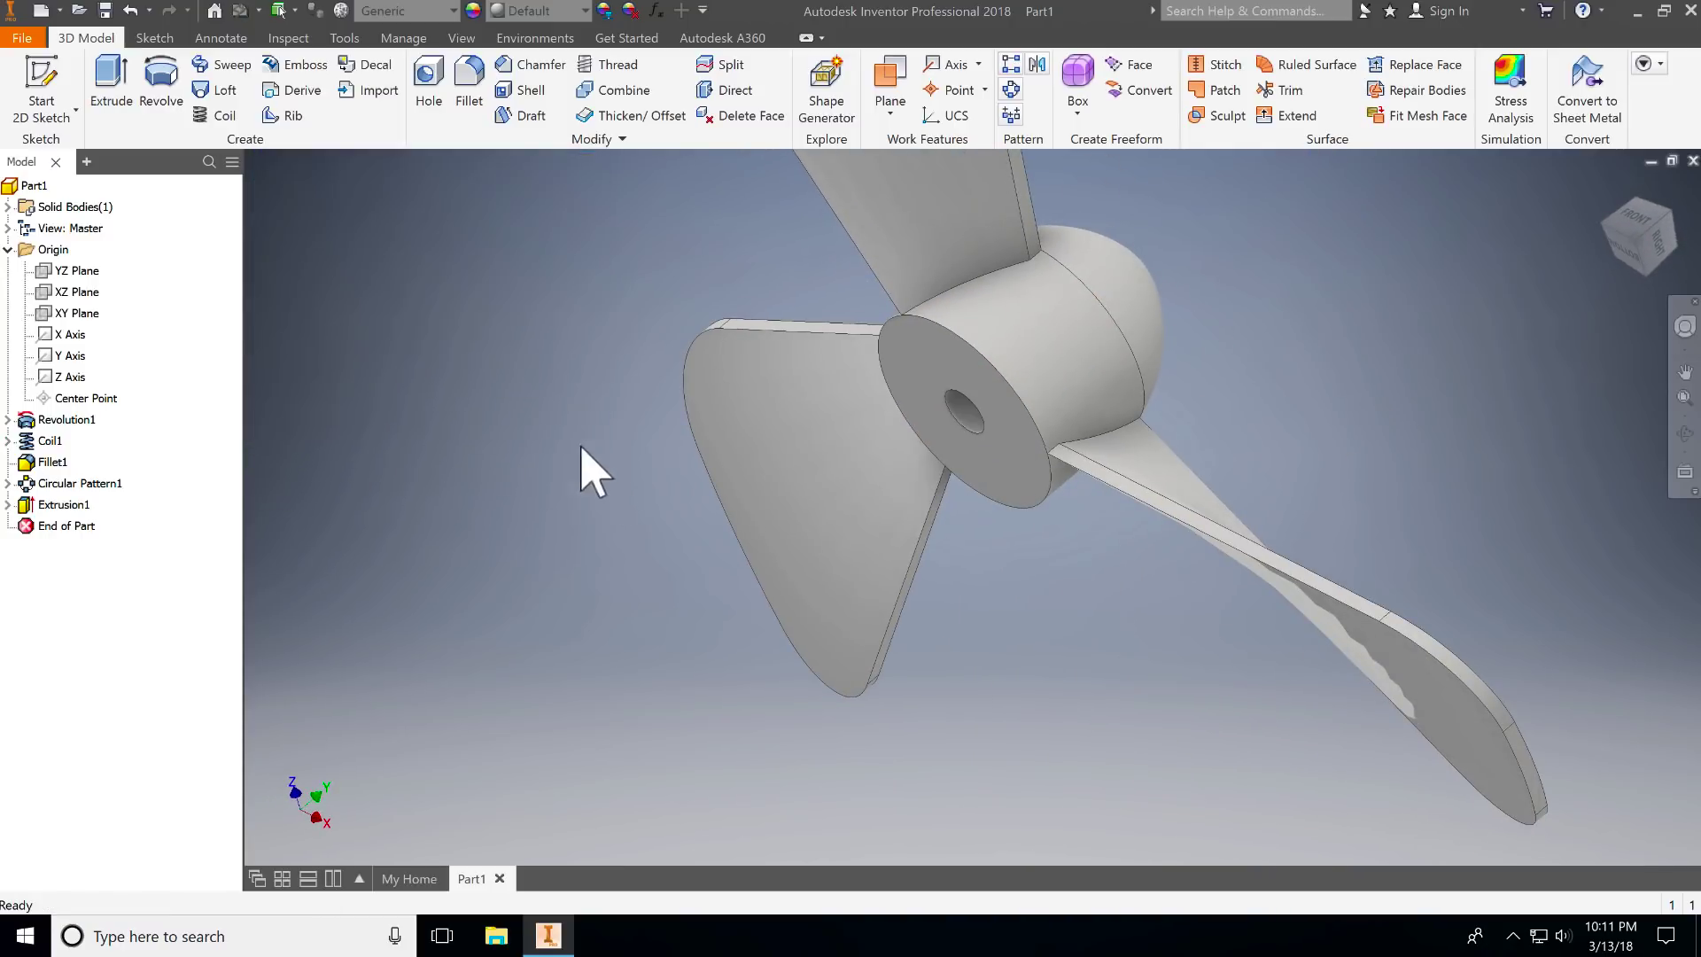
shift+middle_drag(1514, 319, 1446, 342)
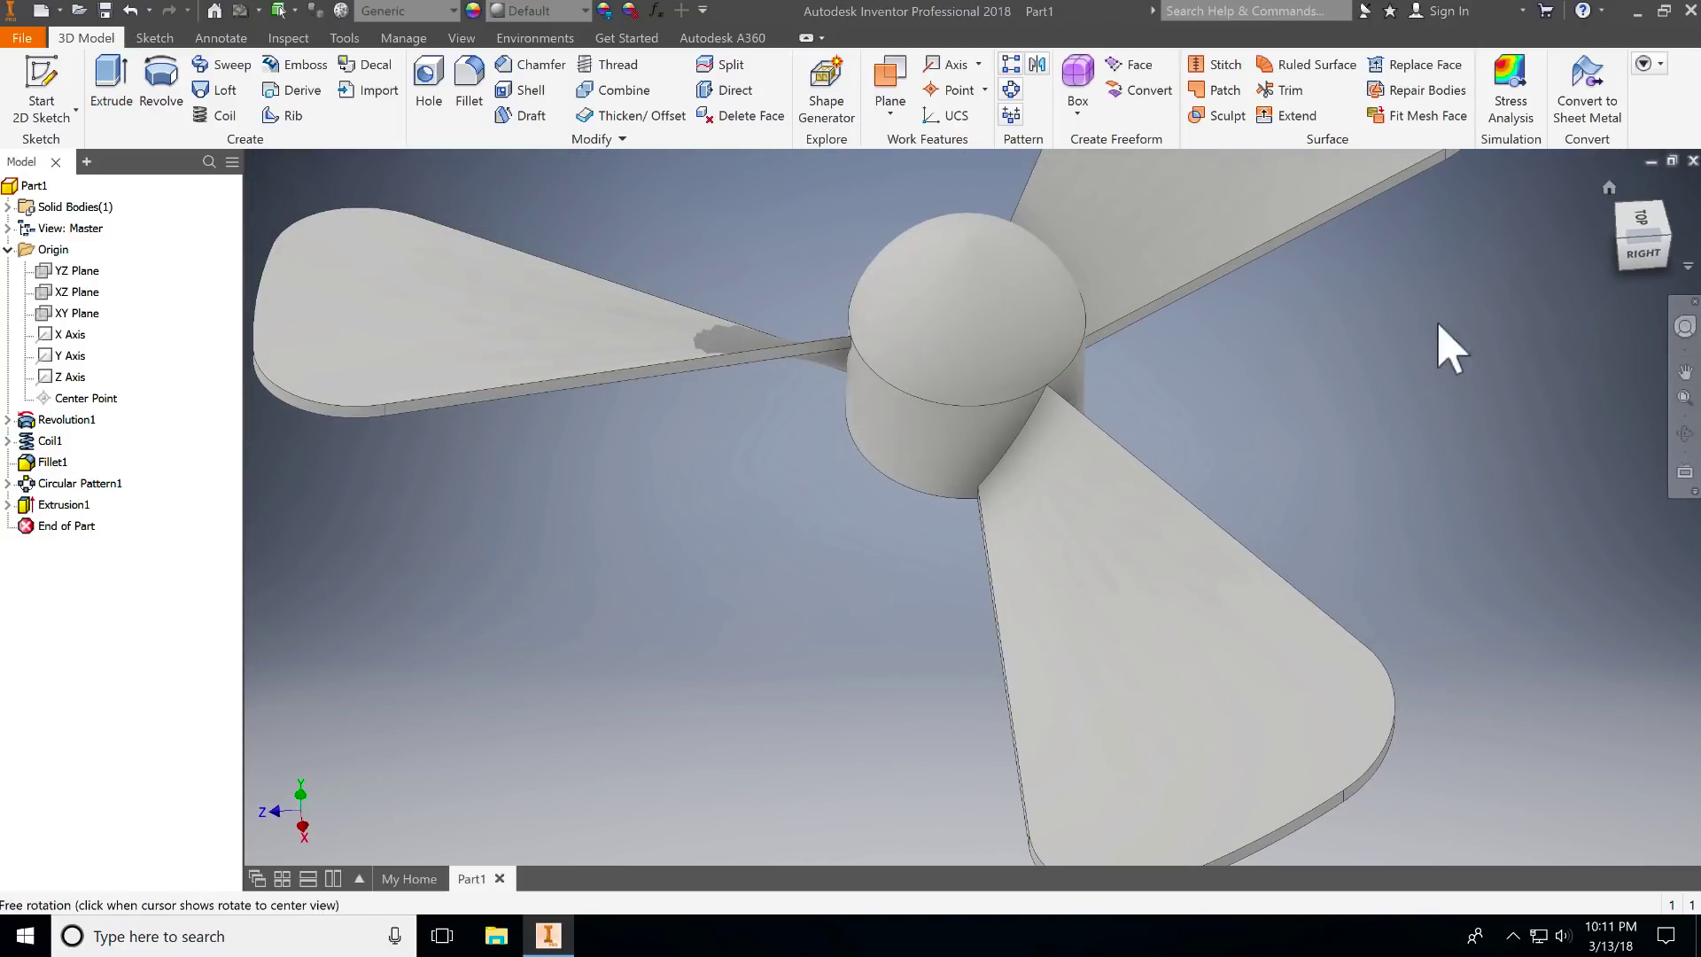
click(1620, 237)
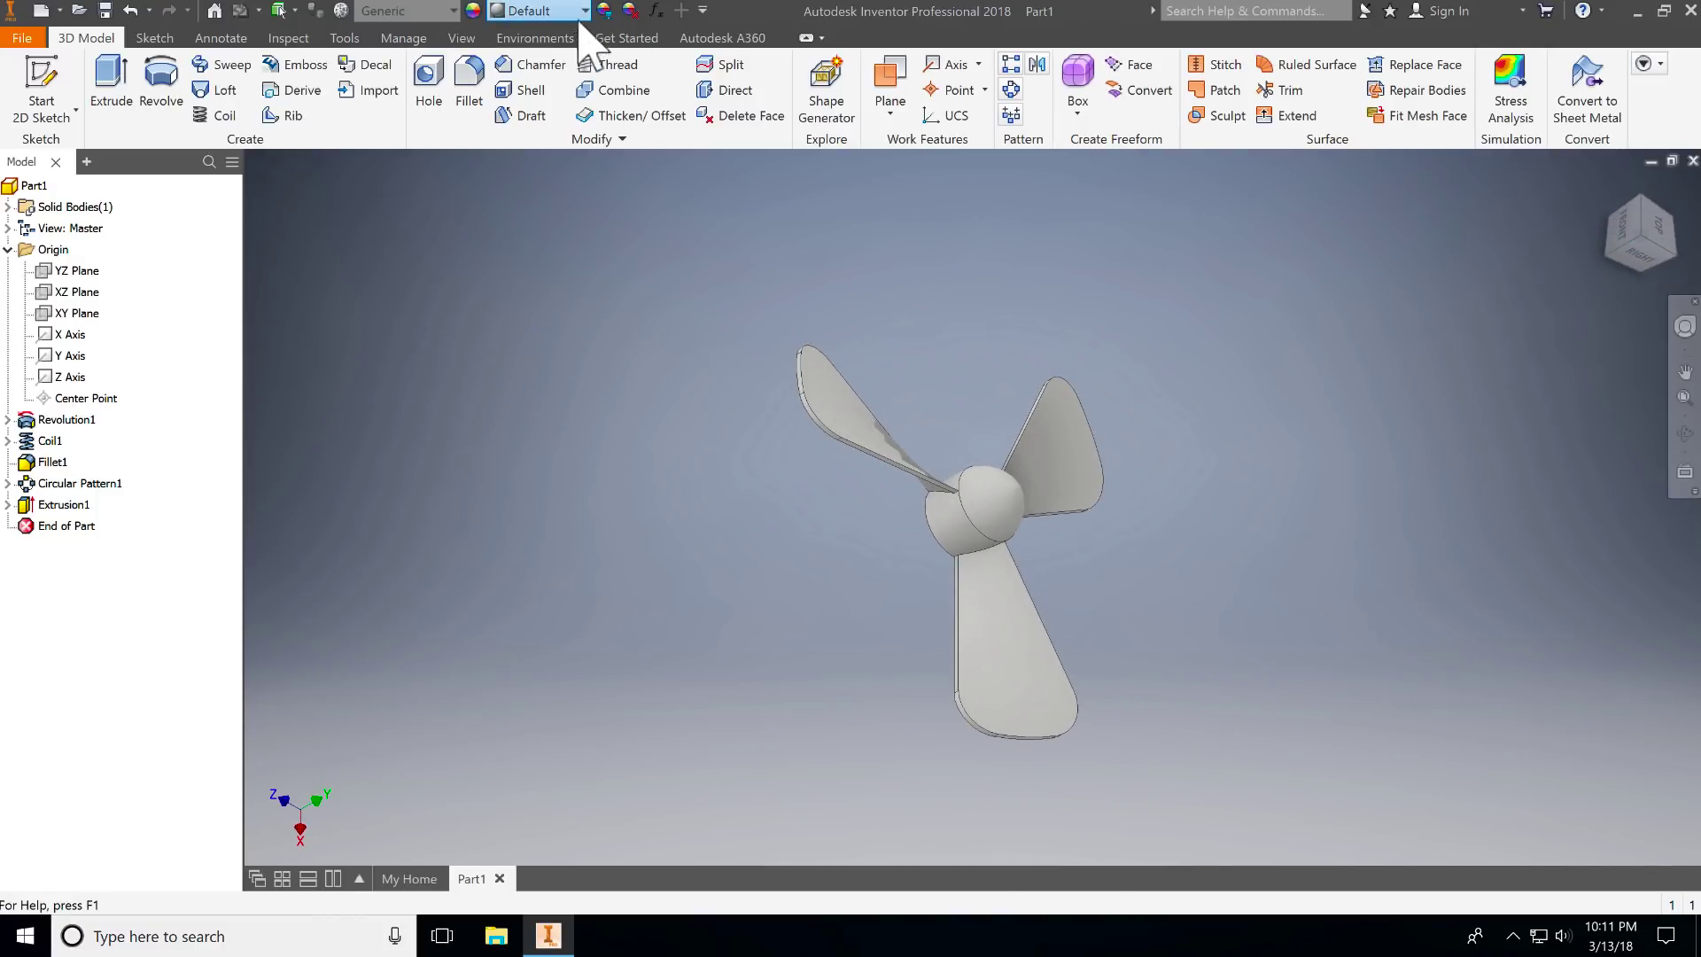
Step: Give the propeller the Light Red appearance and return to the home isometric view
scroll(595, 266, down, 8)
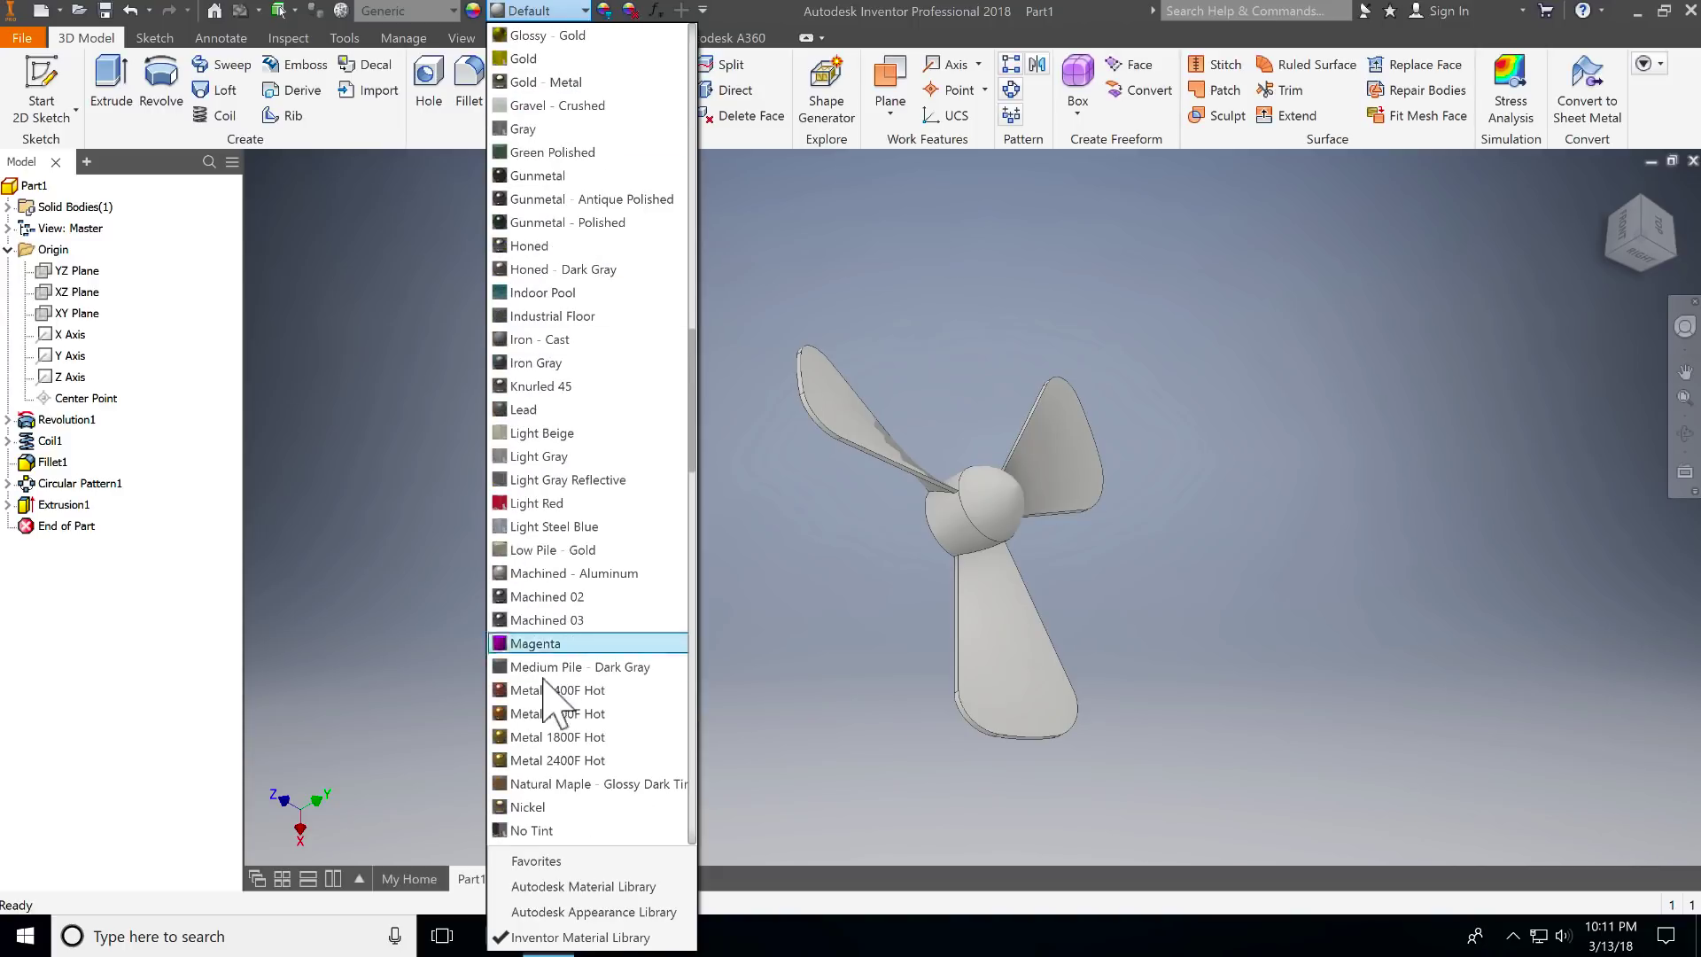
scroll(560, 620, up, 1)
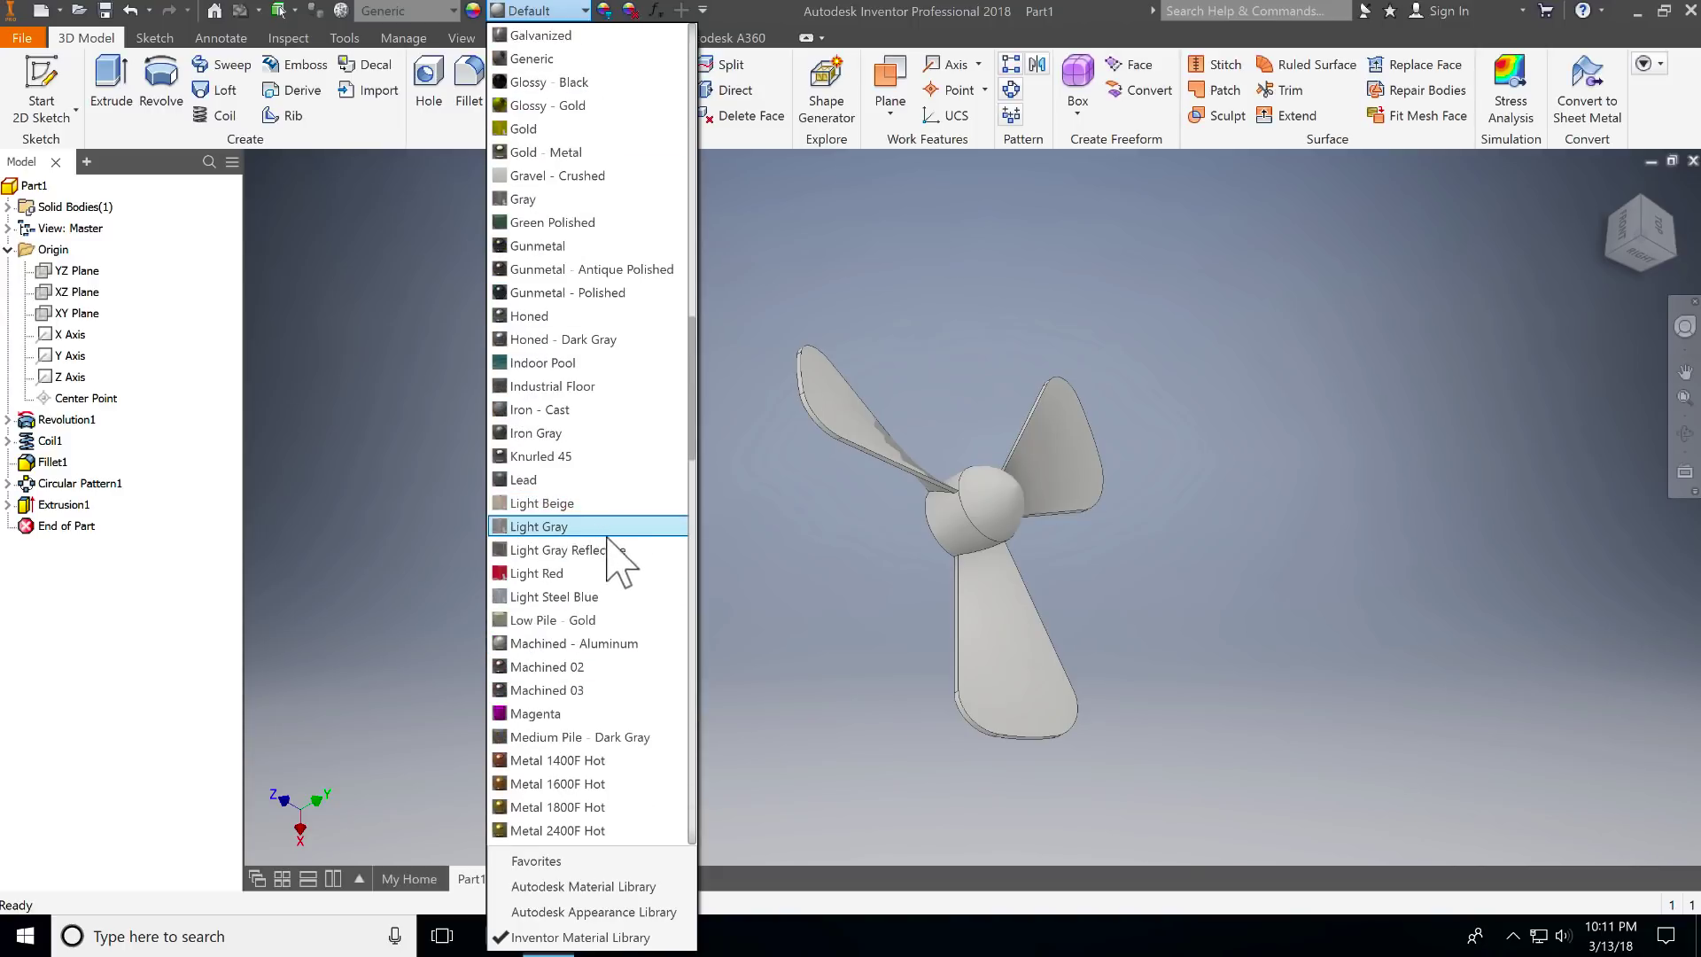
click(598, 574)
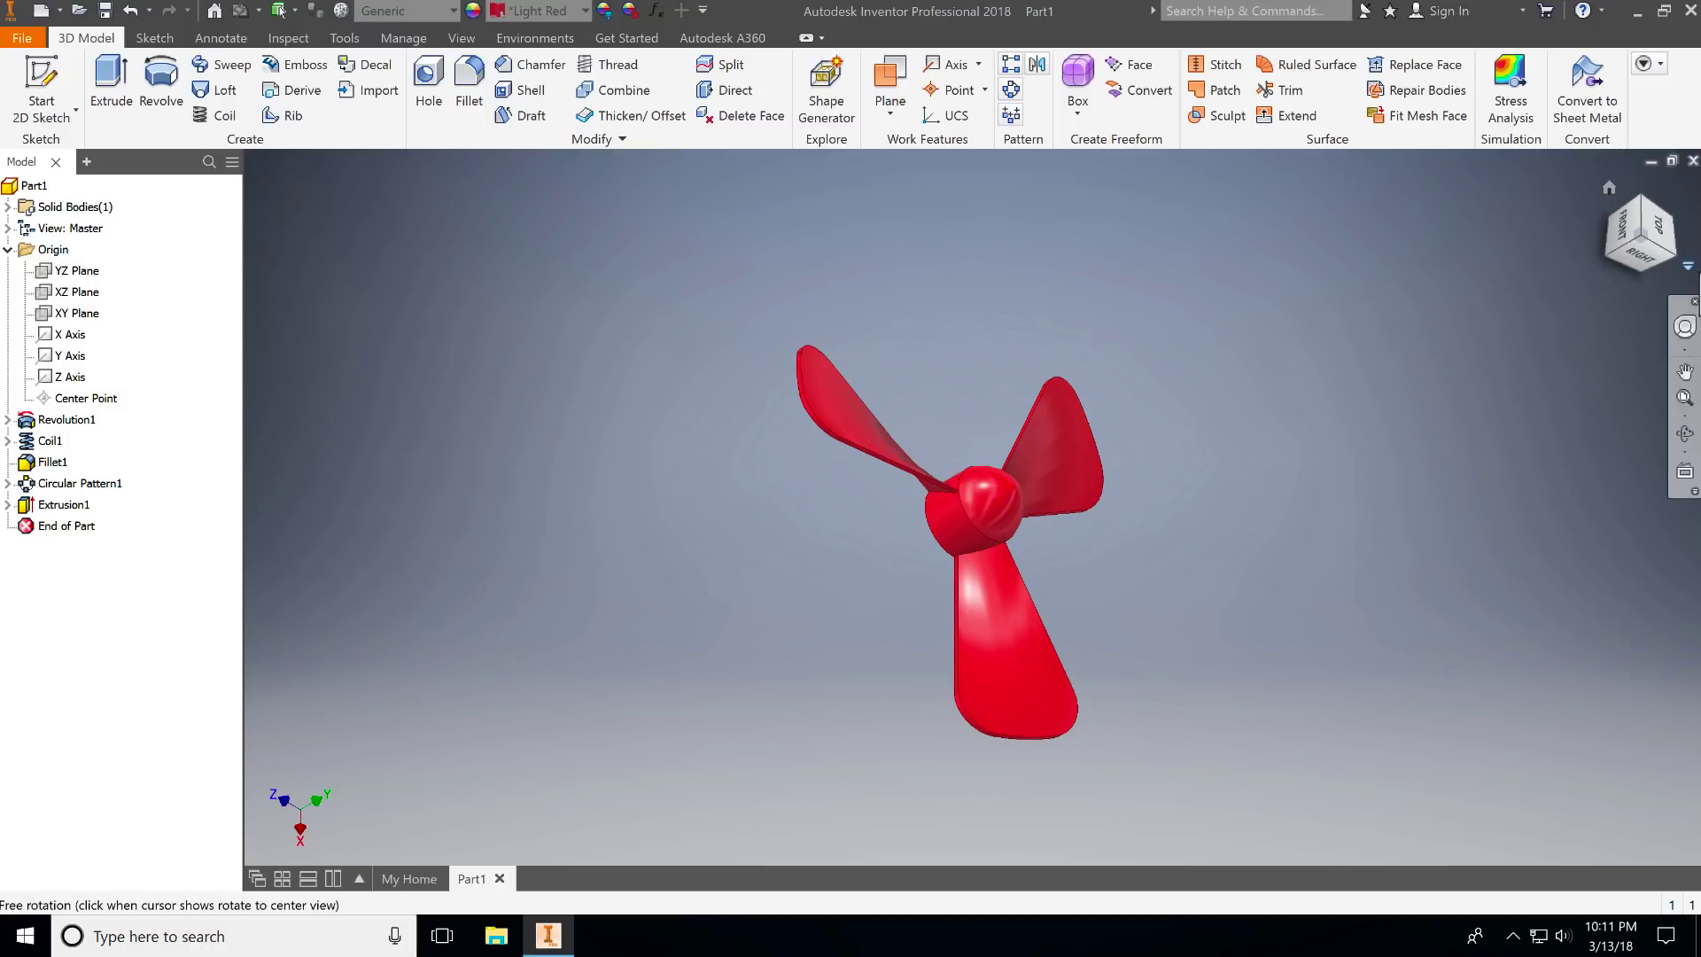
shift+middle_drag(1321, 398, 1586, 337)
click(1659, 239)
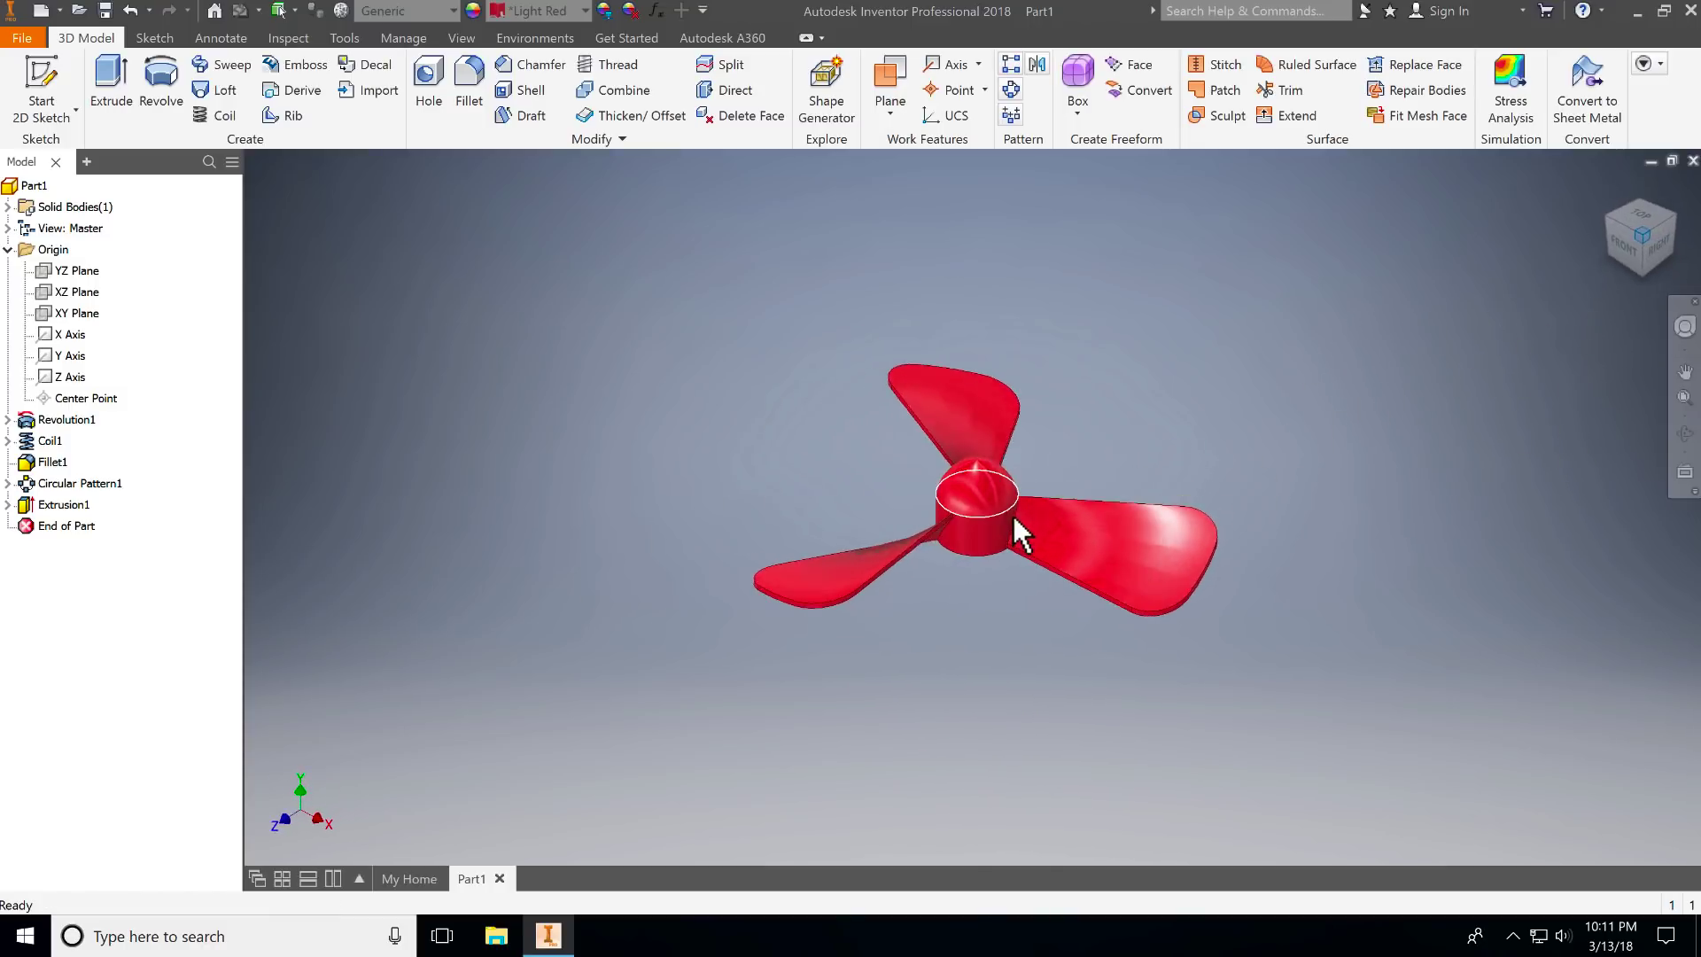